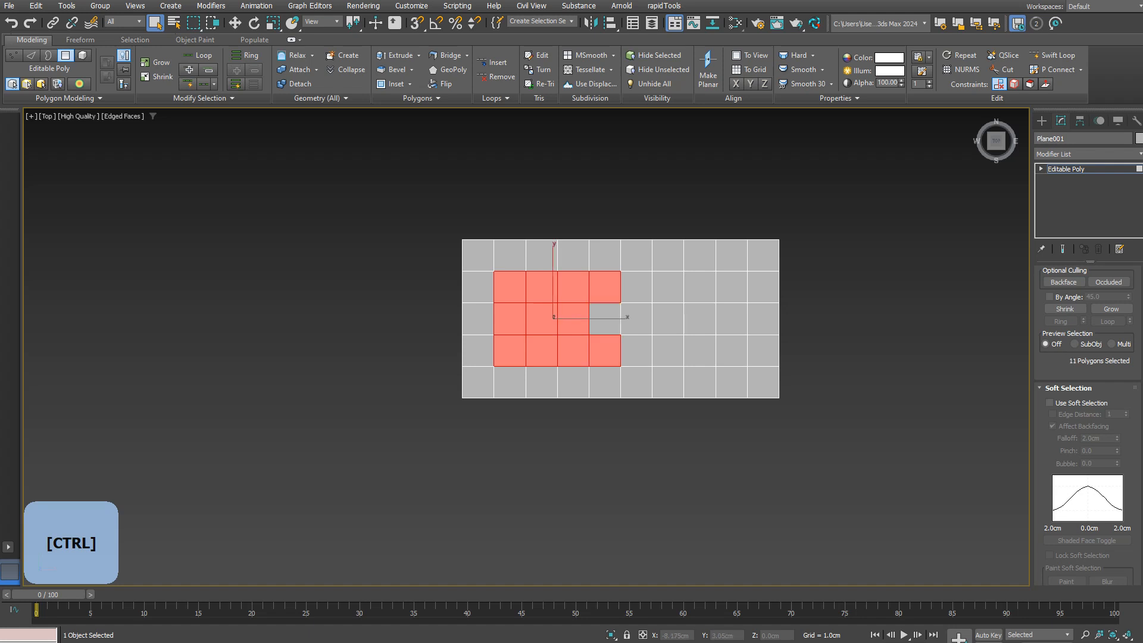
# Bevel the plane's inner 8-by-3 block of polygons with a height of -0.24 cm and an outline of -0.2 cm
pyautogui.keyDown('ctrl'); pyautogui.click(637, 319); pyautogui.keyUp('ctrl')
pyautogui.keyDown('ctrl'); pyautogui.click(637, 350); pyautogui.keyUp('ctrl')
pyautogui.keyDown('ctrl'); pyautogui.click(668, 350); pyautogui.keyUp('ctrl')
pyautogui.keyDown('ctrl'); pyautogui.click(667, 319); pyautogui.keyUp('ctrl')
pyautogui.keyDown('ctrl'); pyautogui.click(731, 350); pyautogui.keyUp('ctrl')
pyautogui.keyDown('ctrl'); pyautogui.click(731, 319); pyautogui.keyUp('ctrl')
pyautogui.keyDown('ctrl'); pyautogui.click(731, 287); pyautogui.keyUp('ctrl')
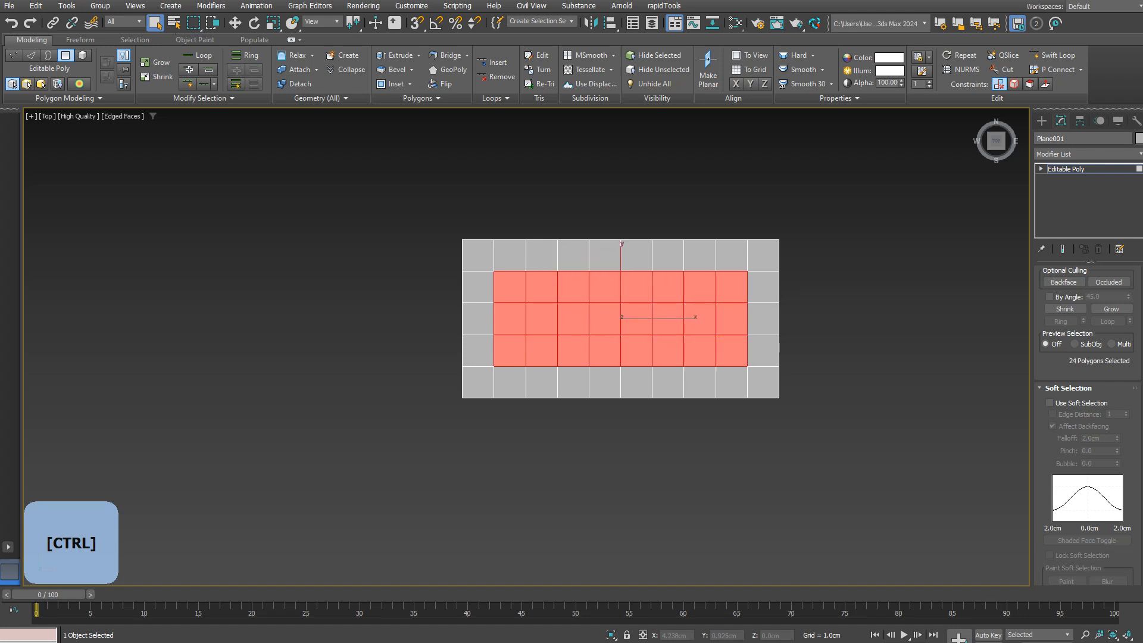
pyautogui.scroll(-5, 1078, 410)
pyautogui.click(1081, 444)
pyautogui.scroll(2, 765, 363)
pyautogui.hotkey('ctrl', 'a')
pyautogui.write('-0.2')
pyautogui.press('Return')
pyautogui.scroll(3, 485, 283)
pyautogui.write('4')
pyautogui.press('Return')
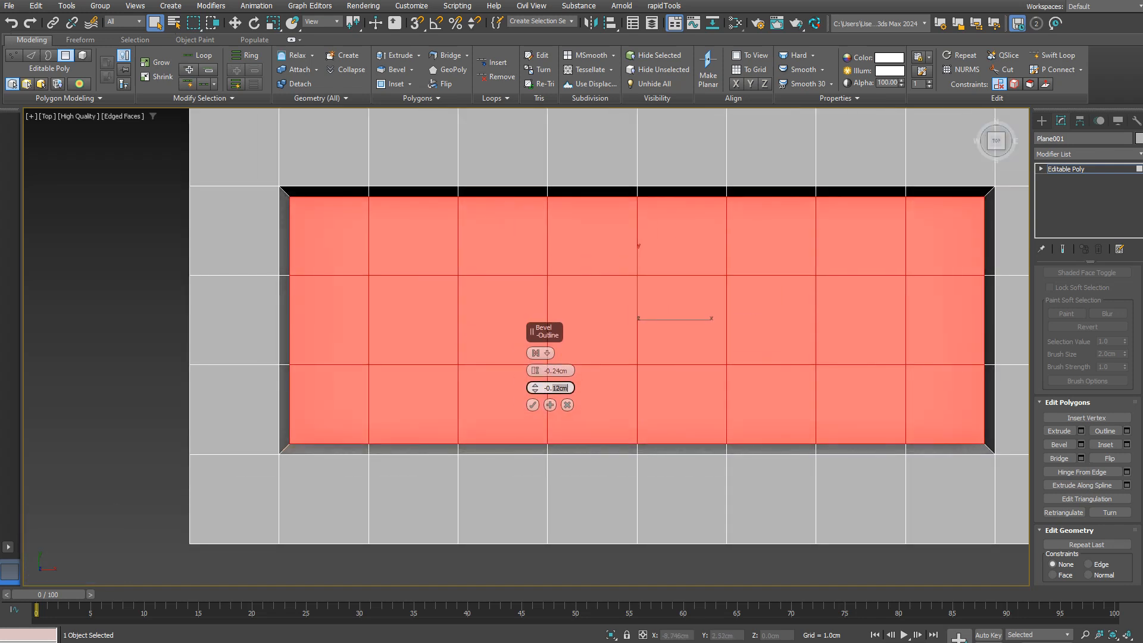
pyautogui.write('2')
pyautogui.press('Return')
pyautogui.scroll(-2, 608, 326)
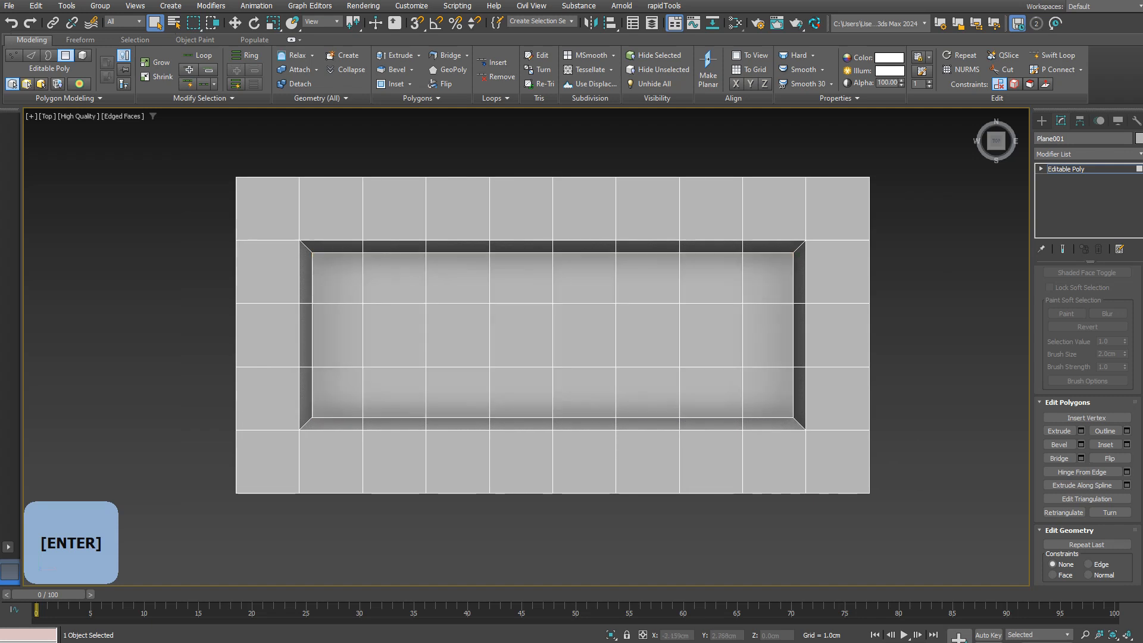
# Insert a lengthwise edge loop along the middle of the plane
pyautogui.press('2')
pyautogui.hotkey('ctrl', 'shift', 'e')
pyautogui.moveTo(609, 326); pyautogui.dragTo(549, 340, button='middle')
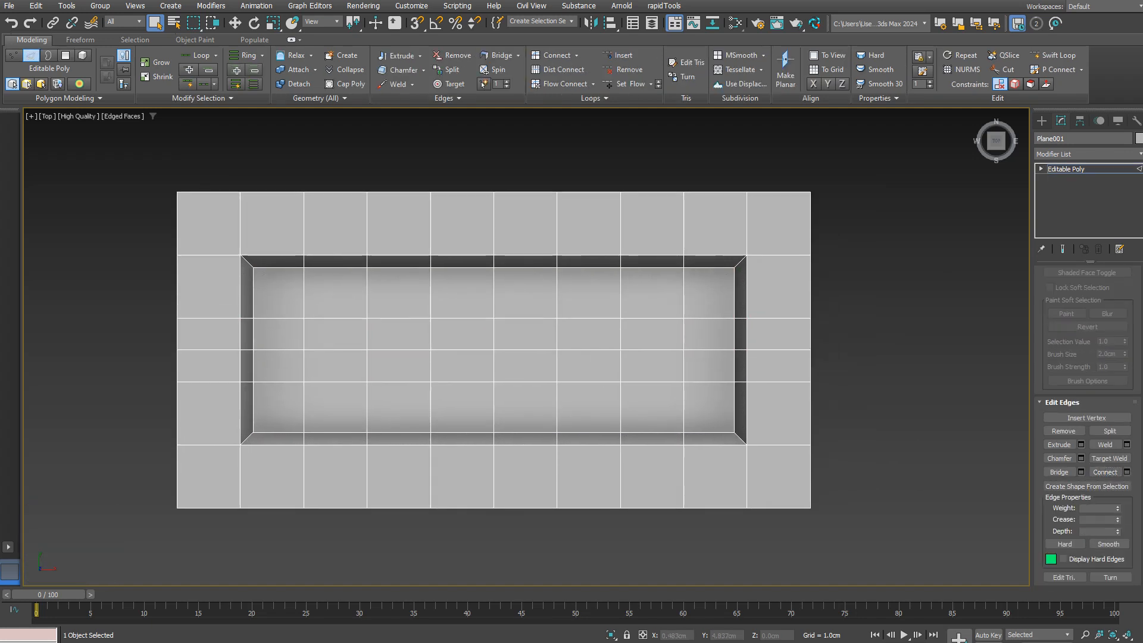
# Create a thin cylinder beside the plane's right edge and rotate it -90 degrees so it points across the recess
pyautogui.click(1041, 121)
pyautogui.click(1061, 230)
pyautogui.moveTo(849, 323); pyautogui.dragTo(861, 324)
pyautogui.rightClick(801, 396)
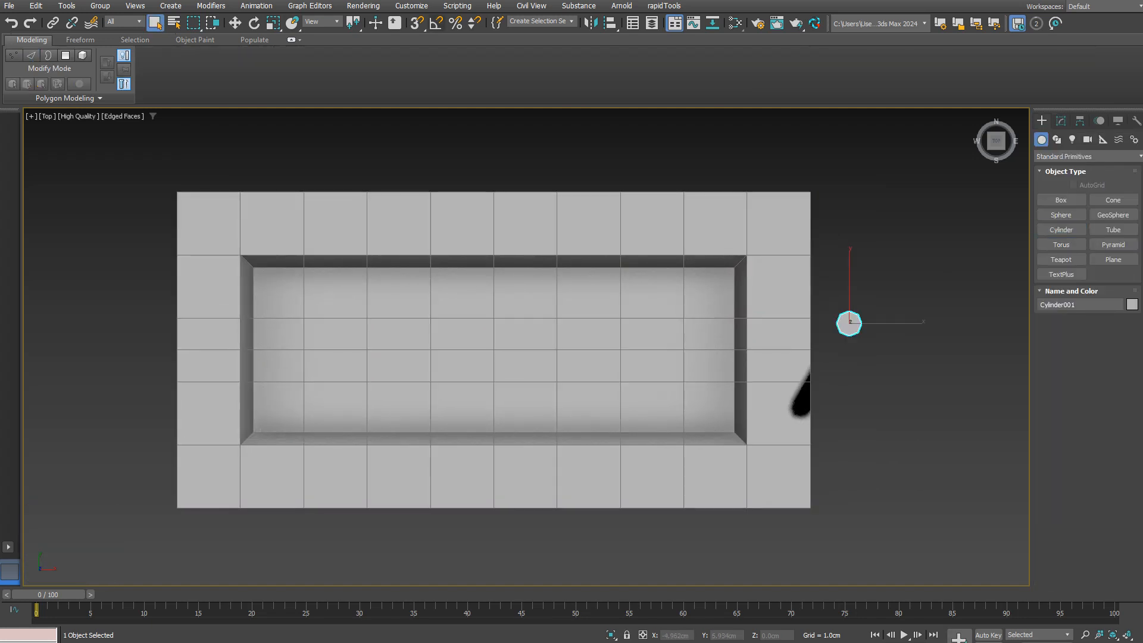
pyautogui.press('e')
pyautogui.moveTo(807, 383); pyautogui.dragTo(672, 347)
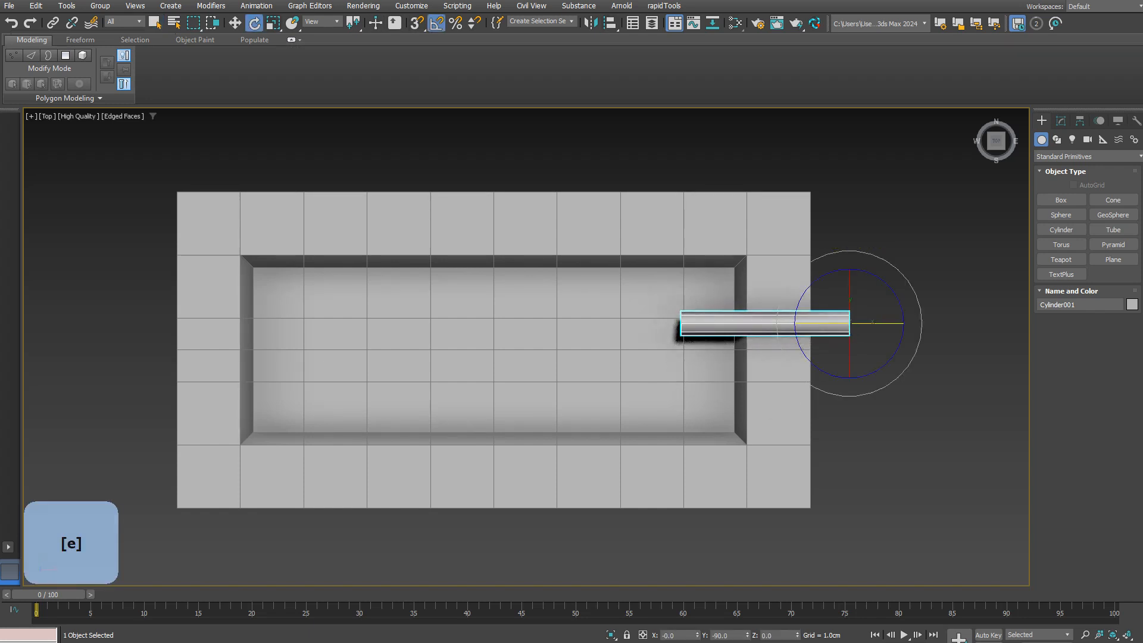
# Move the cylinder down into the recess and snap its end into the recess's right wall
pyautogui.press('w')
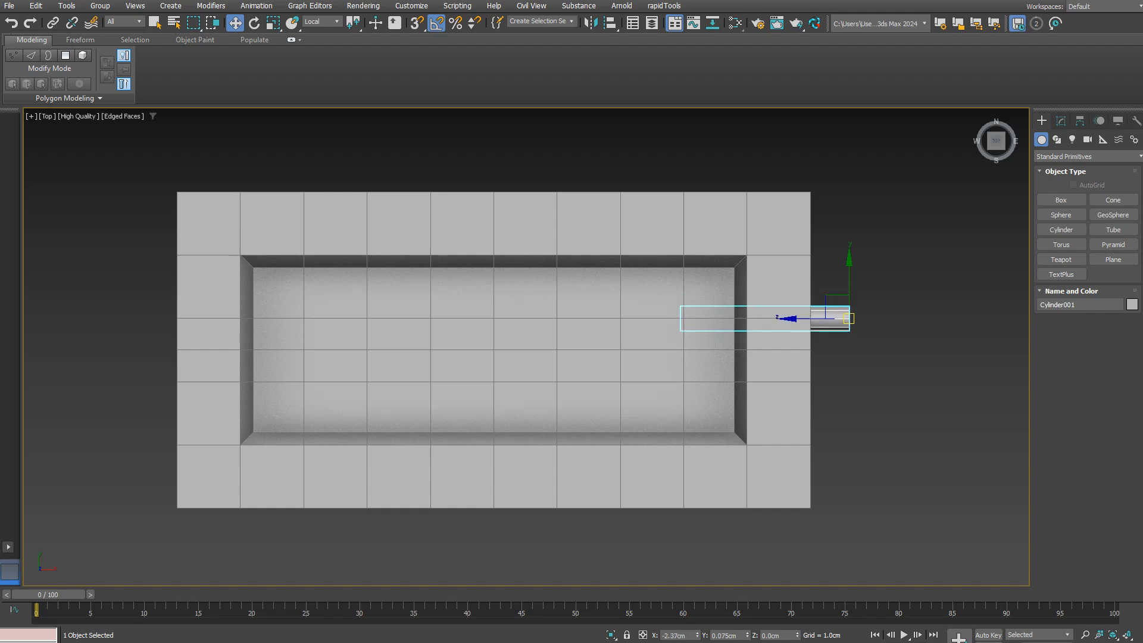
pyautogui.keyDown('alt'); pyautogui.moveTo(494, 351); pyautogui.dragTo(535, 333, button='middle'); pyautogui.keyUp('alt')
pyautogui.moveTo(927, 246); pyautogui.dragTo(732, 288)
pyautogui.press('s')
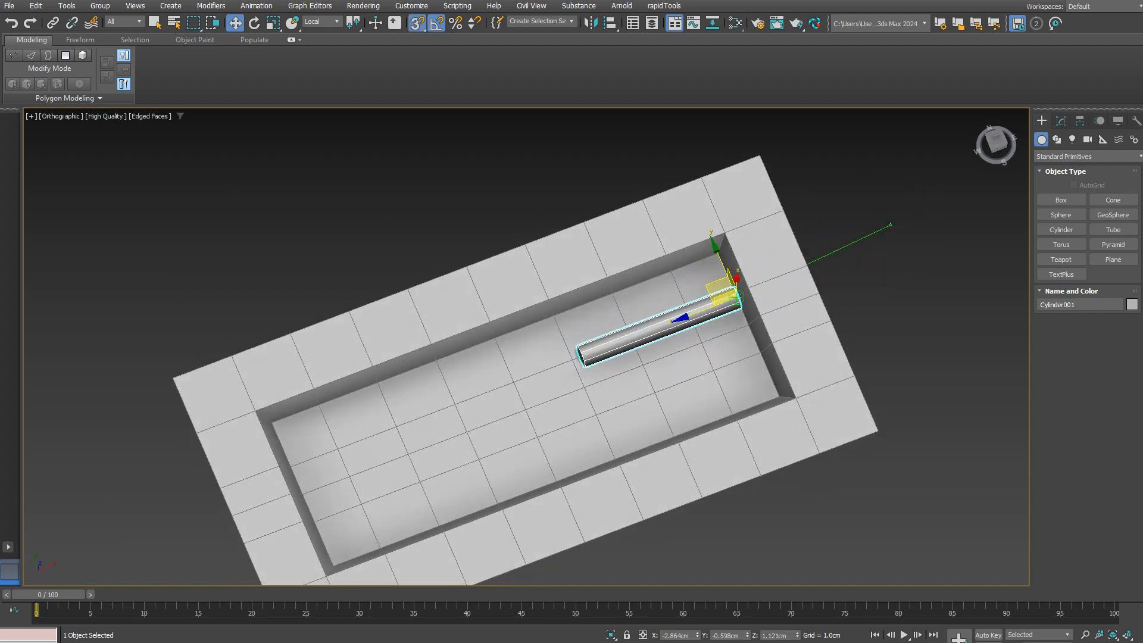
pyautogui.keyDown('alt'); pyautogui.moveTo(732, 289); pyautogui.dragTo(741, 345, button='middle'); pyautogui.keyUp('alt')
pyautogui.scroll(5, 741, 345)
pyautogui.moveTo(713, 352); pyautogui.dragTo(773, 345)
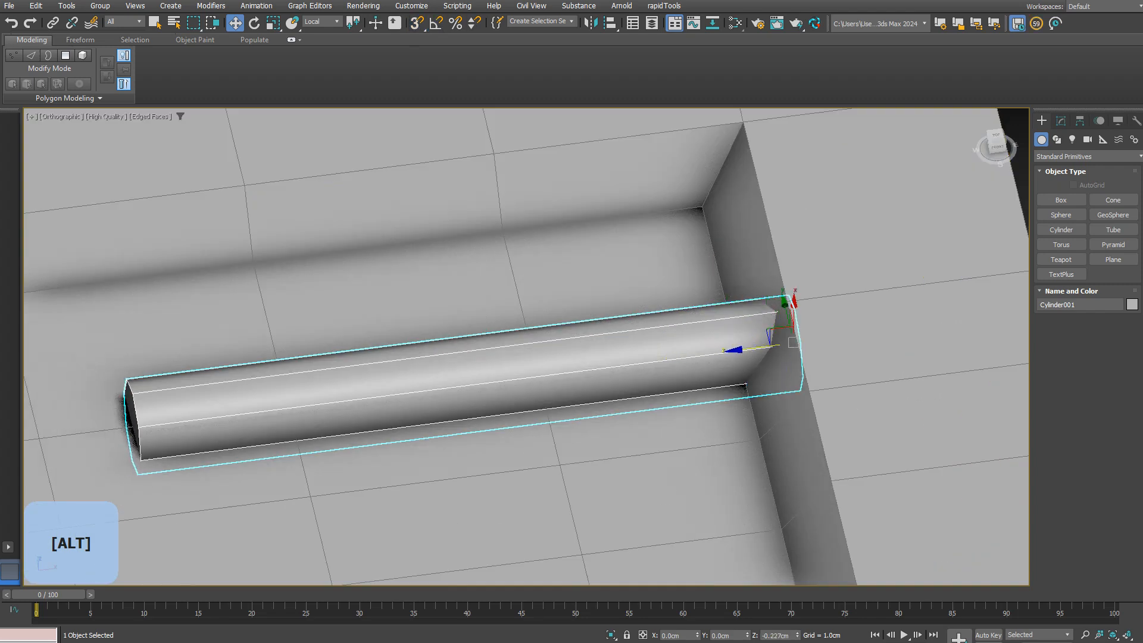
pyautogui.scroll(5, 795, 307)
pyautogui.scroll(-10, 910, 305)
# Extend the cylinder's free end face until it reaches the recess's opposite wall
pyautogui.press('F4')
pyautogui.press('4')
pyautogui.click(665, 345)
pyautogui.moveTo(717, 338); pyautogui.dragTo(202, 400)
pyautogui.scroll(-5, 462, 377)
pyautogui.keyDown('alt'); pyautogui.moveTo(461, 378); pyautogui.dragTo(457, 417, button='middle'); pyautogui.keyUp('alt')
# Delete the plane's polygons below its lengthwise centre edge
pyautogui.click(1041, 121)
pyautogui.click(536, 442)
pyautogui.press('F4')
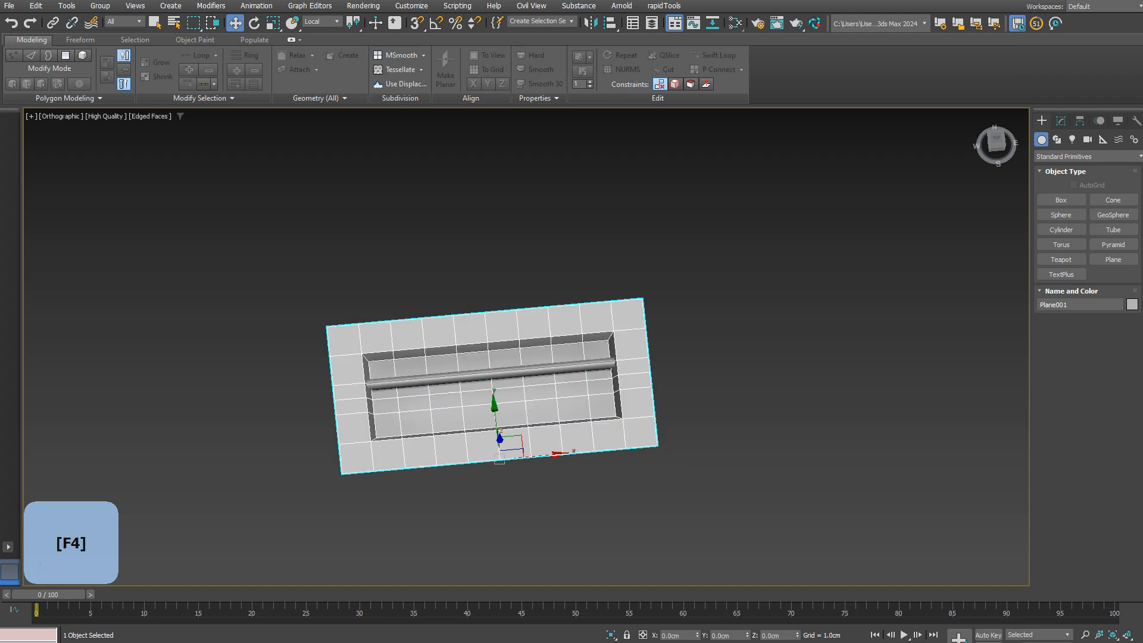
pyautogui.press('4')
pyautogui.keyDown('alt'); pyautogui.moveTo(571, 410); pyautogui.dragTo(586, 428, button='middle'); pyautogui.keyUp('alt')
pyautogui.click(996, 141)
pyautogui.moveTo(464, 387); pyautogui.dragTo(515, 369, button='middle')
pyautogui.moveTo(357, 370); pyautogui.dragTo(719, 422)
pyautogui.press('Delete')
# Unite the plane with the cylinder using ProBoolean, with No Edge Removal as the planar edge setting
pyautogui.scroll(-7, 1086, 411)
pyautogui.click(1041, 121)
pyautogui.click(1088, 156)
pyautogui.click(1069, 184)
pyautogui.click(1113, 259)
pyautogui.click(1085, 335)
pyautogui.click(668, 350)
pyautogui.scroll(2, 673, 349)
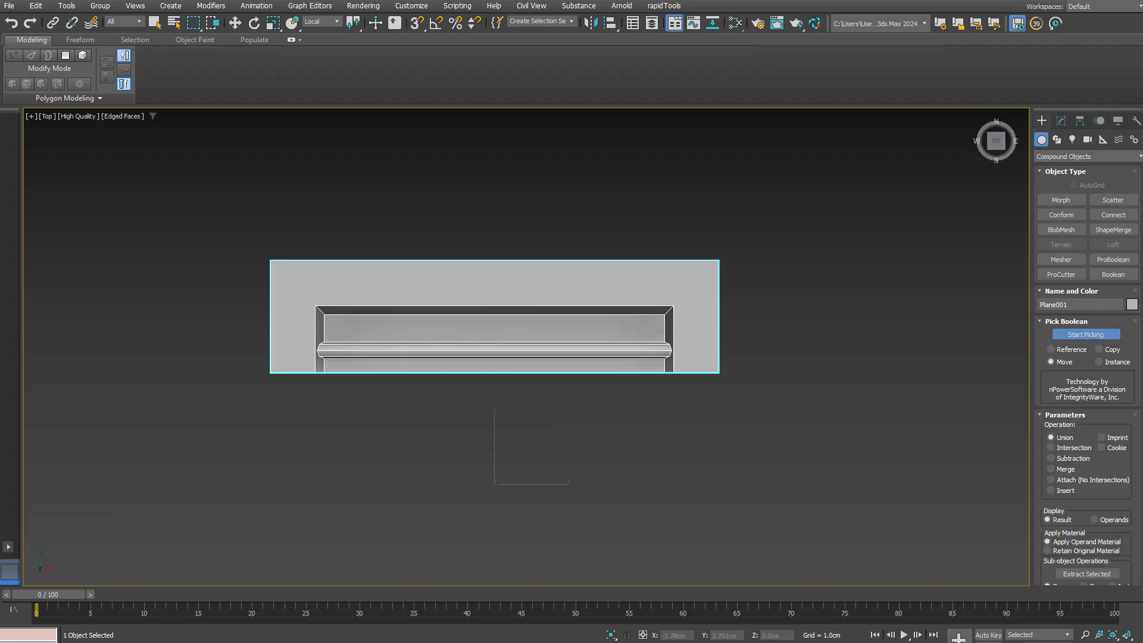
pyautogui.scroll(-20, 1087, 411)
pyautogui.click(1055, 575)
# Connect the cylinder's lengthwise edges with a cross edge at the middle of the panel
pyautogui.moveTo(496, 351); pyautogui.dragTo(564, 347, button='middle')
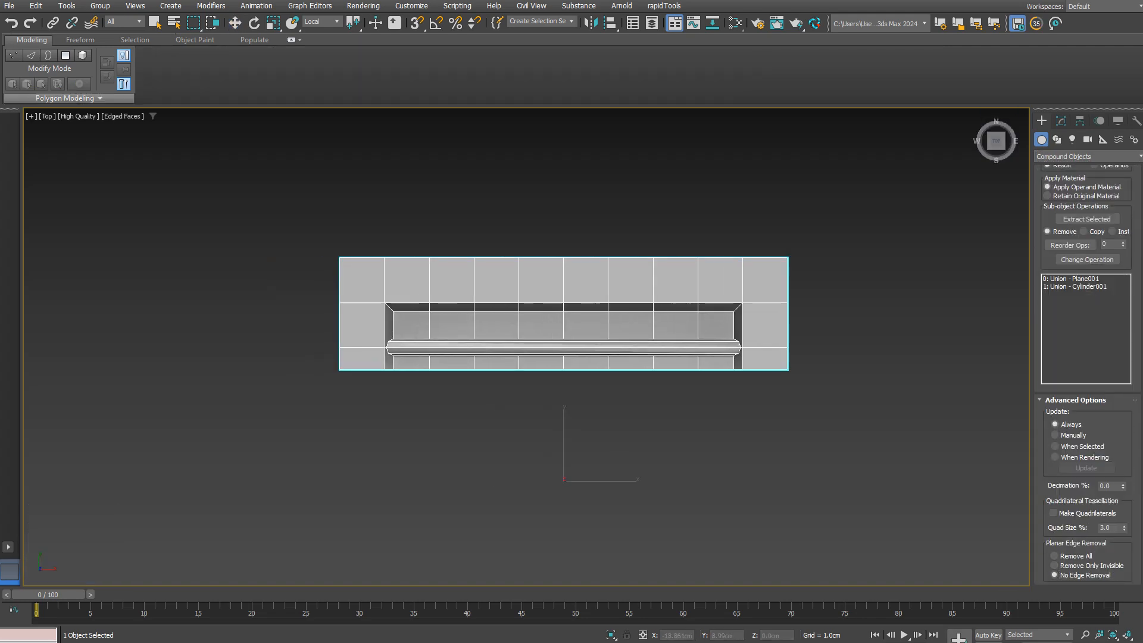
pyautogui.keyDown('ctrl'); pyautogui.click(565, 374); pyautogui.keyUp('ctrl')
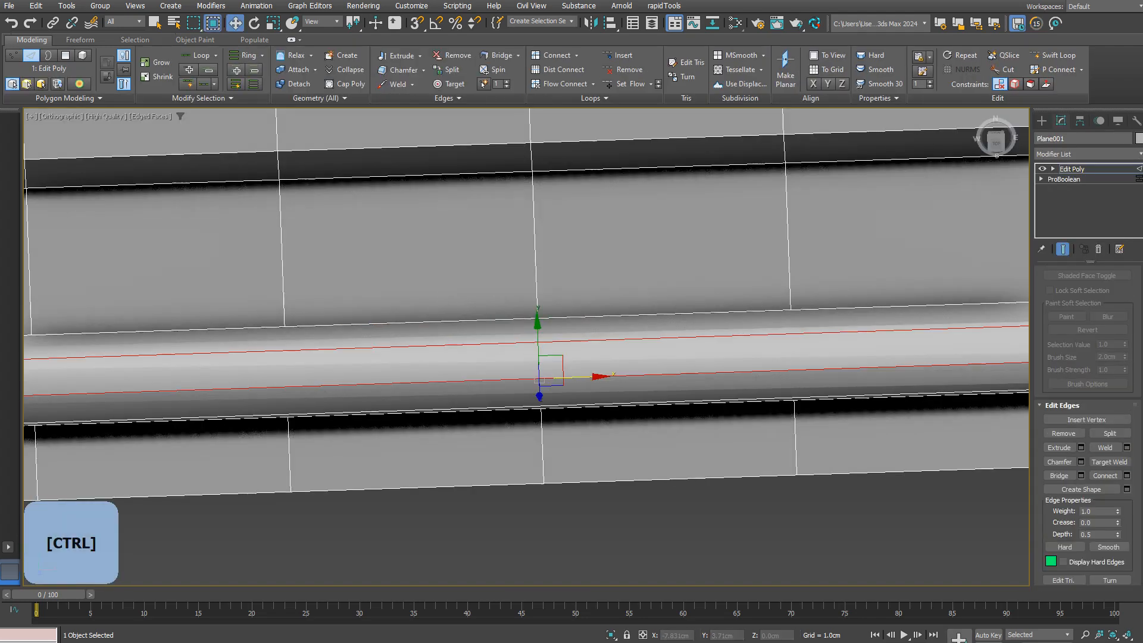
pyautogui.keyDown('ctrl'); pyautogui.click(566, 404); pyautogui.keyUp('ctrl')
pyautogui.keyDown('alt'); pyautogui.moveTo(565, 404); pyautogui.dragTo(586, 417, button='middle'); pyautogui.keyUp('alt')
pyautogui.click(1104, 476)
pyautogui.press('1')
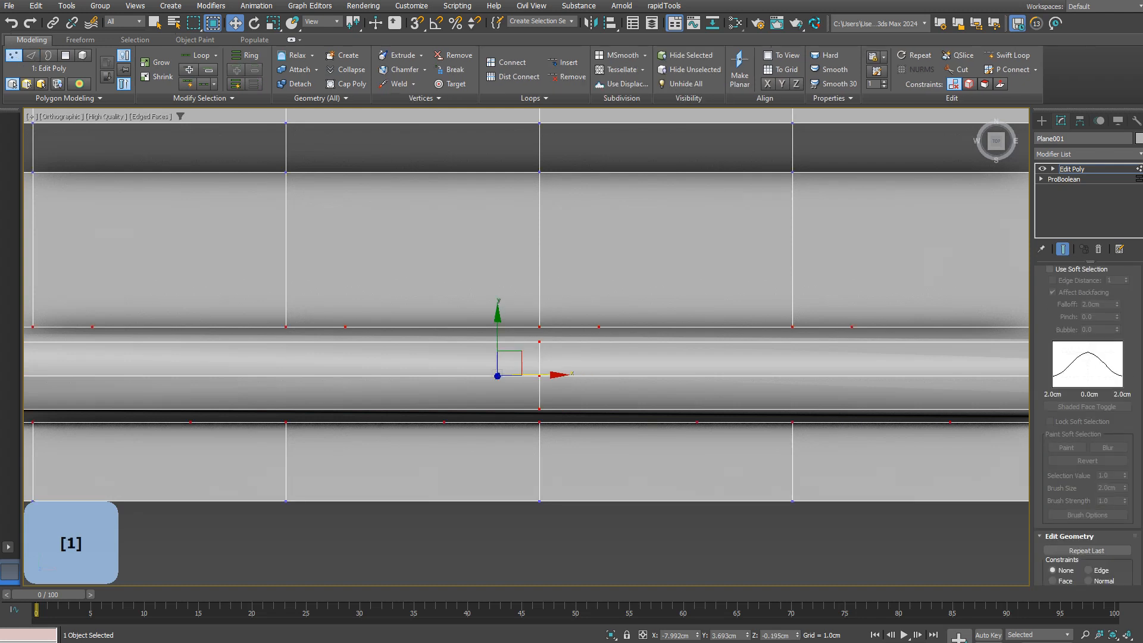
# Delete all polygons of the panel and cylinder left of the middle
pyautogui.scroll(-5, 739, 375)
pyautogui.press('4')
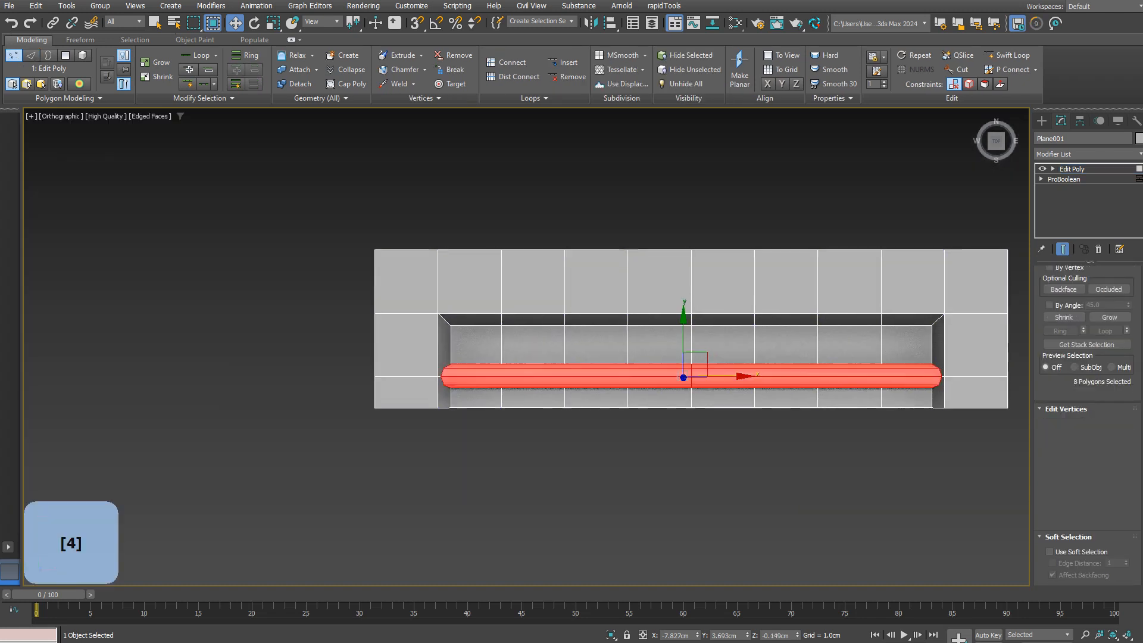
pyautogui.moveTo(357, 232); pyautogui.dragTo(685, 417)
pyautogui.press('Delete')
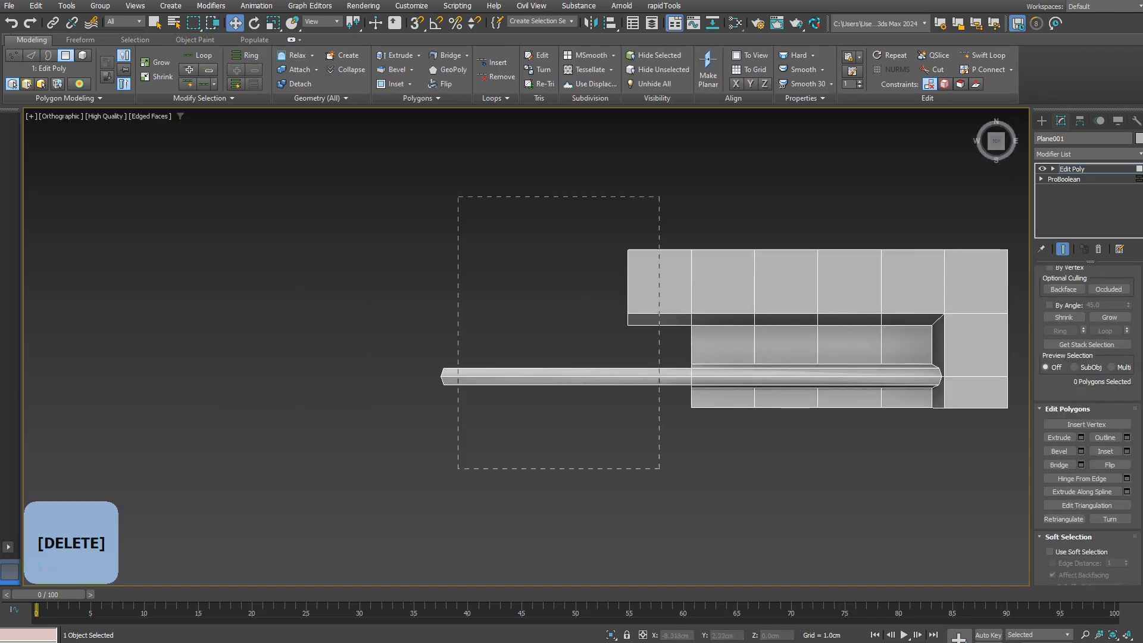
# Weld all vertices of the remaining half with a threshold of 0.01 cm
pyautogui.scroll(3, 780, 382)
pyautogui.press('1')
pyautogui.hotkey('ctrl', 'a')
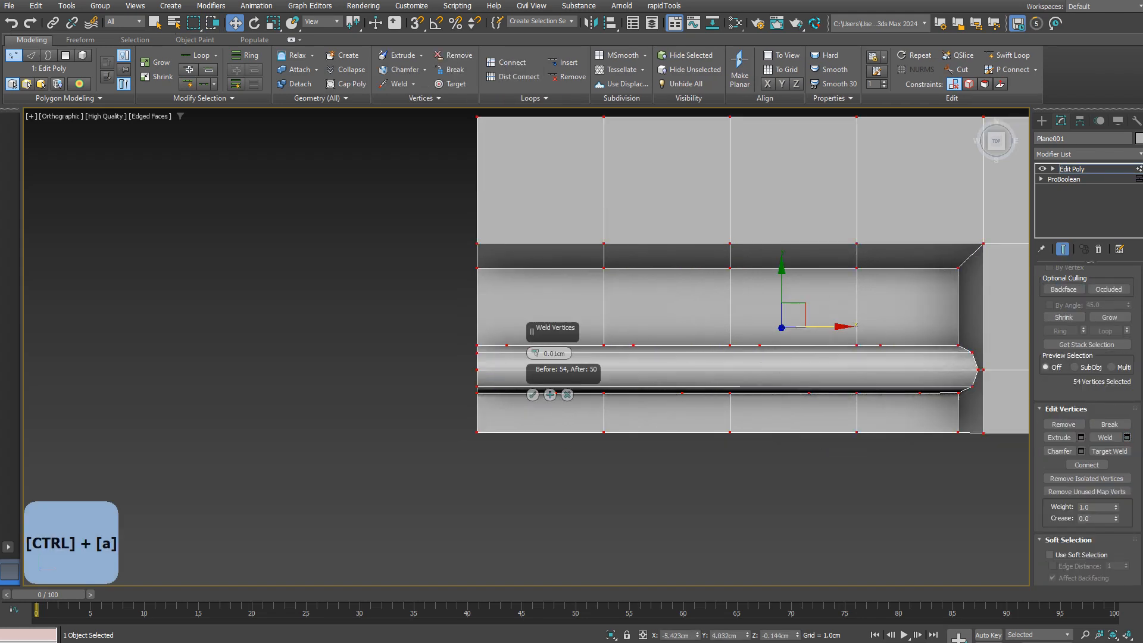
pyautogui.click(532, 394)
# Use Target Weld to merge the stray vertices along the cylinder's seams into the neighbouring grid vertices
pyautogui.keyDown('alt'); pyautogui.moveTo(625, 348); pyautogui.dragTo(650, 369, button='middle'); pyautogui.keyUp('alt')
pyautogui.scroll(3, 650, 369)
pyautogui.click(650, 369)
pyautogui.click(1109, 451)
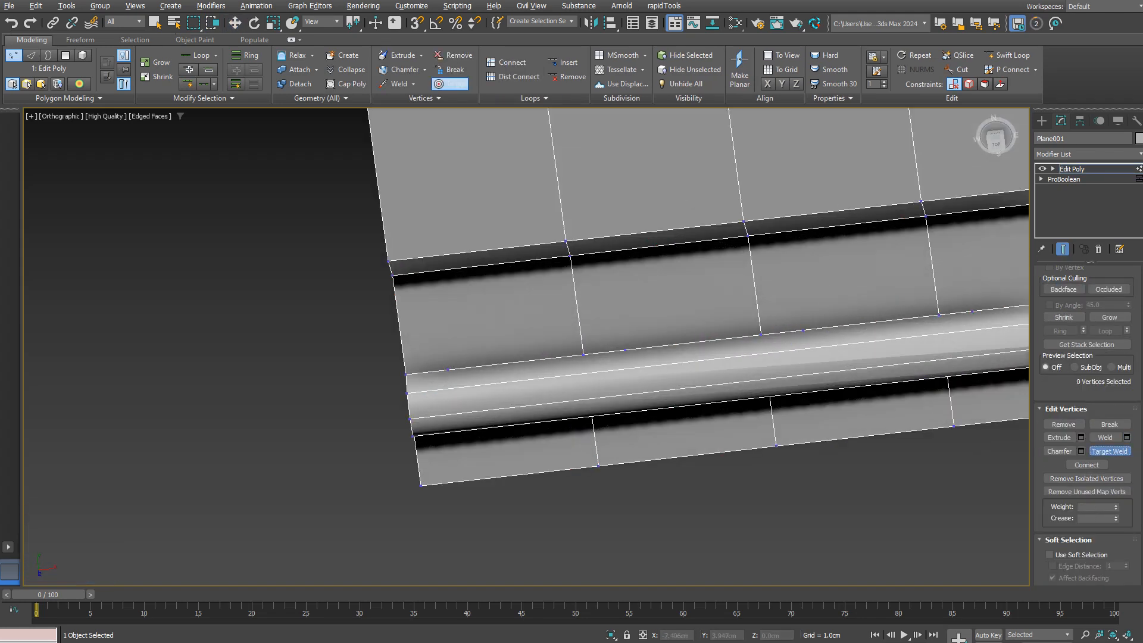
pyautogui.moveTo(650, 369); pyautogui.dragTo(561, 386, button='middle')
pyautogui.scroll(-3, 396, 381)
pyautogui.keyDown('alt'); pyautogui.moveTo(396, 381); pyautogui.dragTo(398, 340, button='middle'); pyautogui.keyUp('alt')
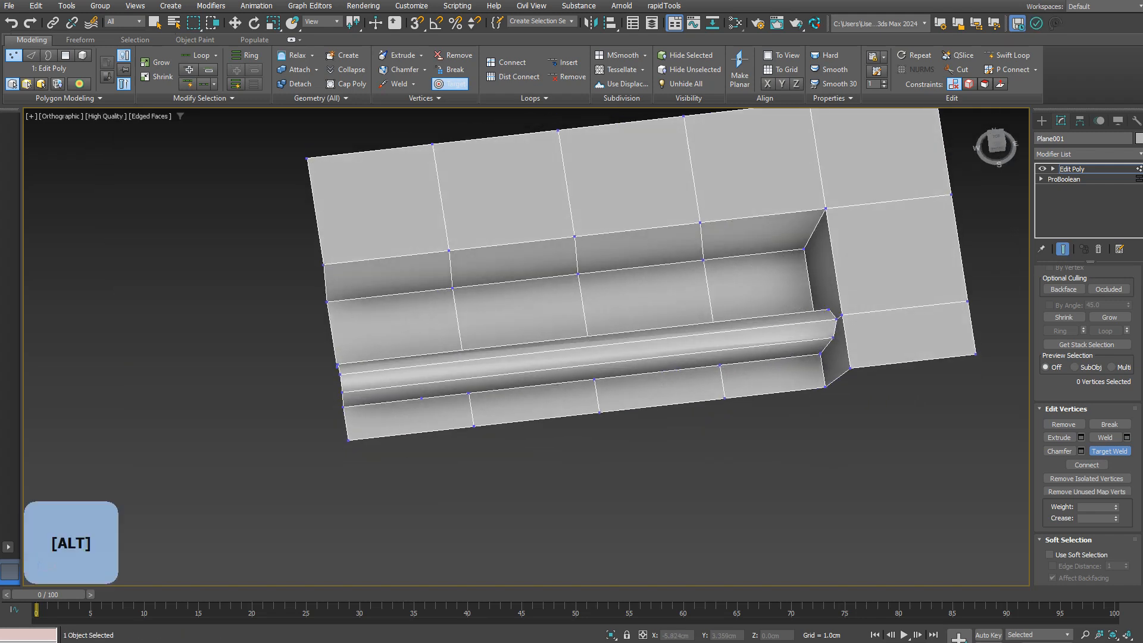
# Finish target-welding the remaining stray seam vertices and inspect the corner at the cylinder's end
pyautogui.scroll(8, 821, 353)
pyautogui.scroll(-3, 631, 512)
pyautogui.scroll(2, 832, 264)
pyautogui.scroll(-4, 839, 285)
pyautogui.scroll(4, 756, 317)
pyautogui.scroll(-6, 757, 319)
pyautogui.keyDown('alt'); pyautogui.moveTo(756, 318); pyautogui.dragTo(751, 377, button='middle'); pyautogui.keyUp('alt')
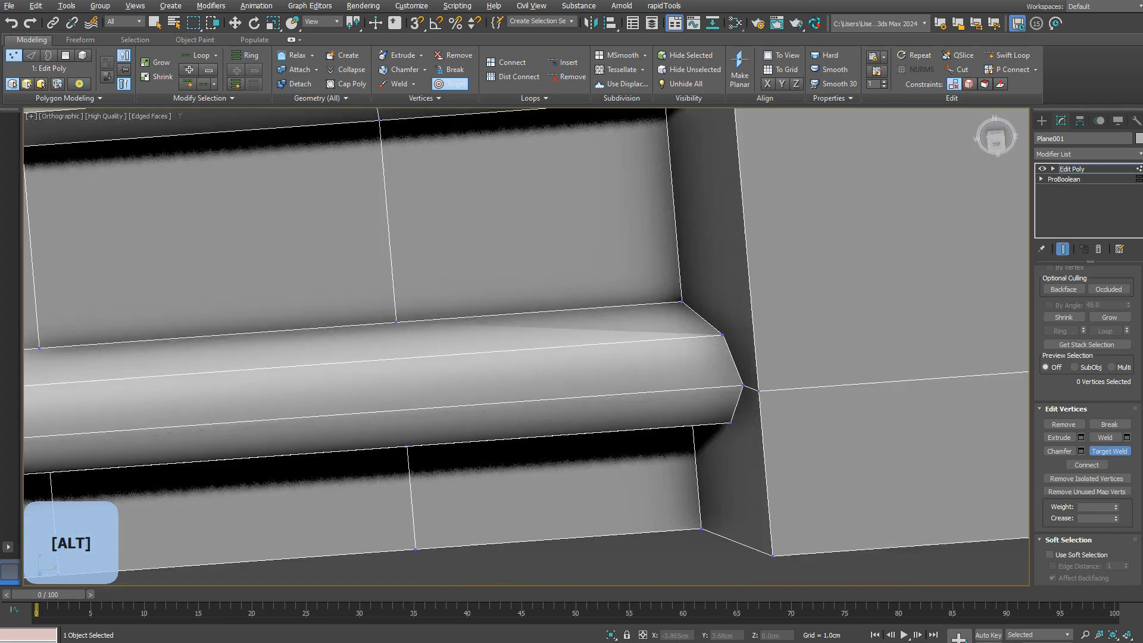
pyautogui.scroll(6, 723, 333)
pyautogui.scroll(8, 566, 239)
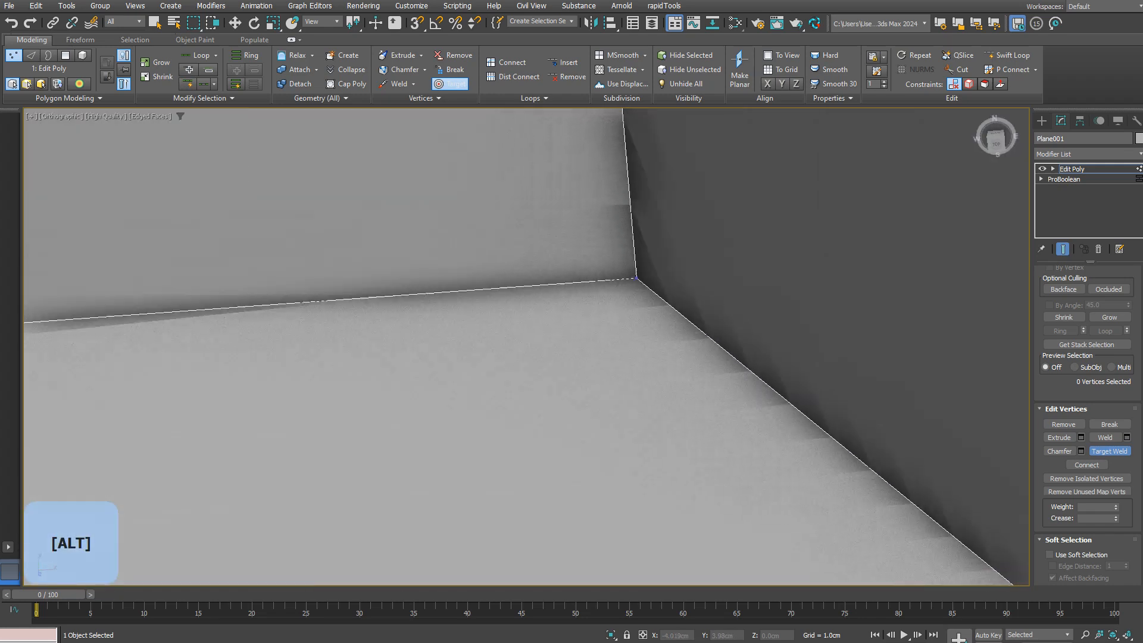
pyautogui.scroll(-5, 529, 208)
pyautogui.scroll(-10, 721, 285)
pyautogui.scroll(4, 659, 272)
pyautogui.rightClick(659, 280)
# Connect the cylinder's lengthwise edges with a cross edge, make it planar in X and align it with the central grid line
pyautogui.press('2')
pyautogui.click(649, 335)
pyautogui.keyDown('shift'); pyautogui.click(649, 361); pyautogui.keyUp('shift')
pyautogui.scroll(-7, 1101, 513)
pyautogui.moveTo(649, 362)
pyautogui.keyDown('alt'); pyautogui.mouseDown(button='middle')
pyautogui.moveTo(640, 348)
pyautogui.moveTo(650, 360)
pyautogui.mouseUp(button='middle'); pyautogui.keyUp('alt')
pyautogui.click(1105, 514)
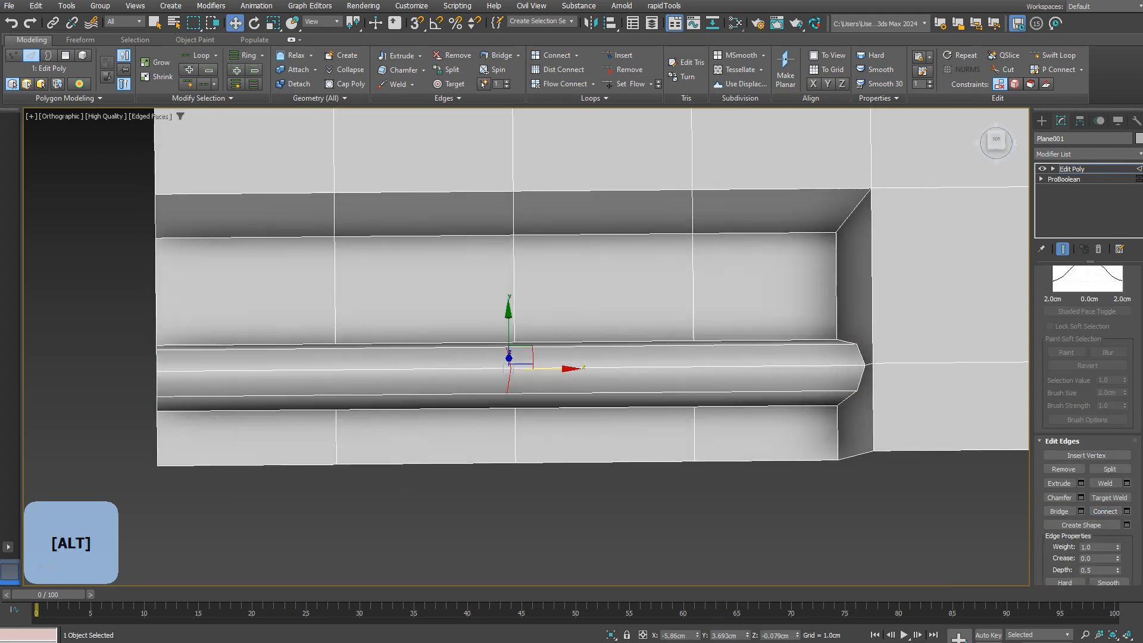
pyautogui.scroll(-7, 1104, 524)
pyautogui.click(1109, 532)
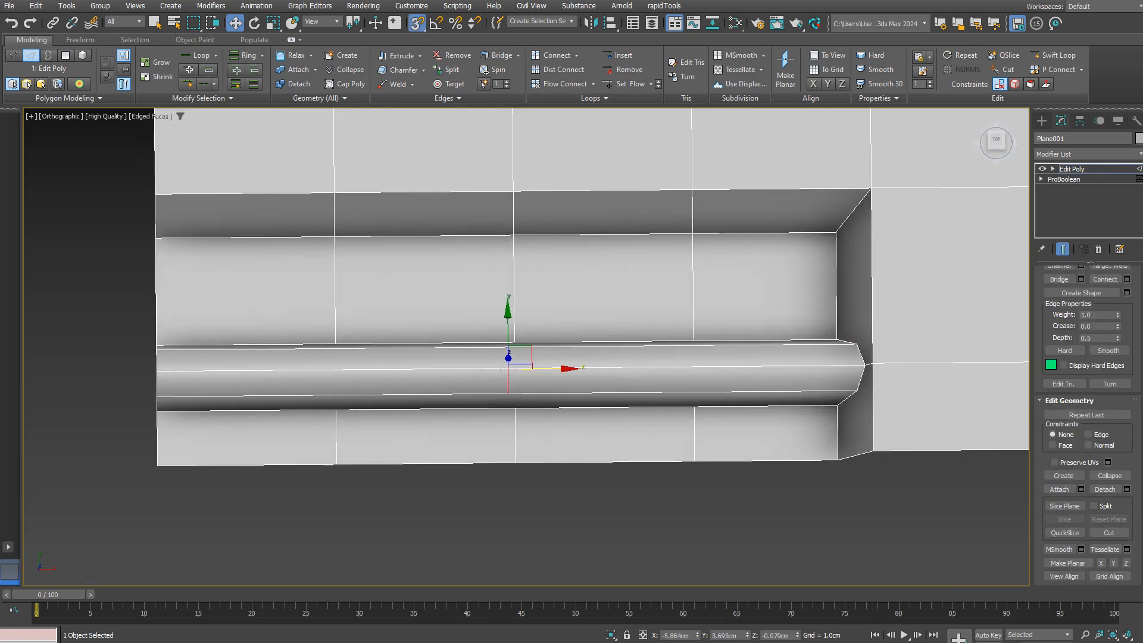
# Add a cross edge on the cylinder's right section, make it planar in X and snap it to the grid line there
pyautogui.click(685, 344)
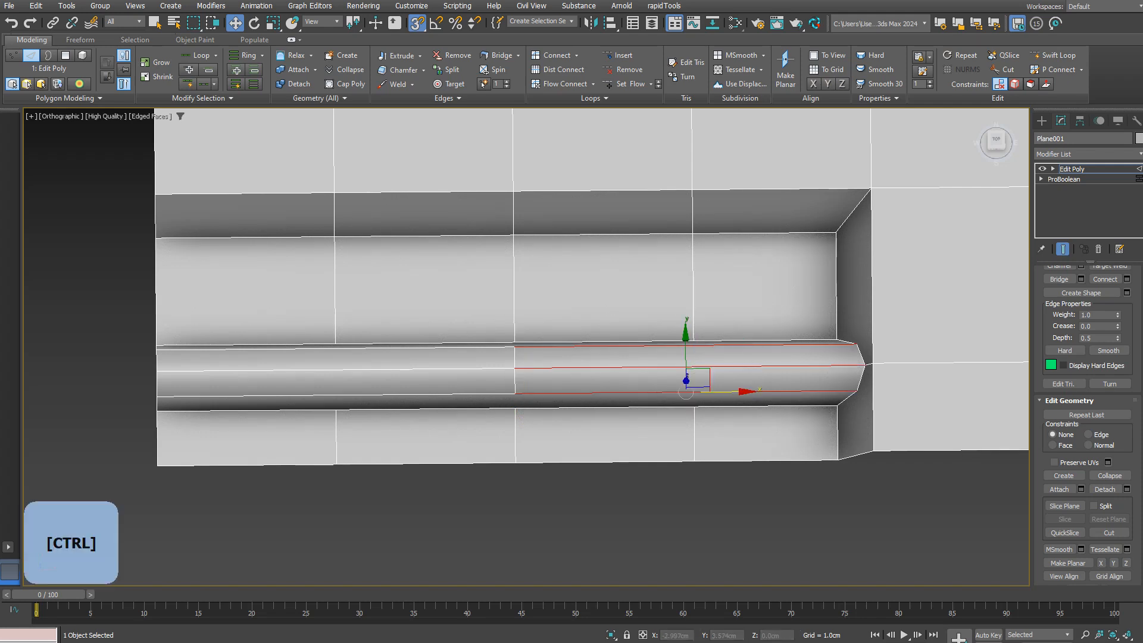
pyautogui.click(1105, 279)
pyautogui.click(1101, 562)
pyautogui.moveTo(688, 391); pyautogui.dragTo(693, 407)
# Add a matching cross edge on the cylinder's left section, planar in X and aligned with the left grid line
pyautogui.click(342, 348)
pyautogui.keyDown('ctrl'); pyautogui.click(341, 370); pyautogui.keyUp('ctrl')
pyautogui.keyDown('ctrl'); pyautogui.click(339, 396); pyautogui.keyUp('ctrl')
pyautogui.scroll(1, 1102, 358)
pyautogui.click(1106, 315)
pyautogui.scroll(-3, 1103, 405)
pyautogui.click(1101, 492)
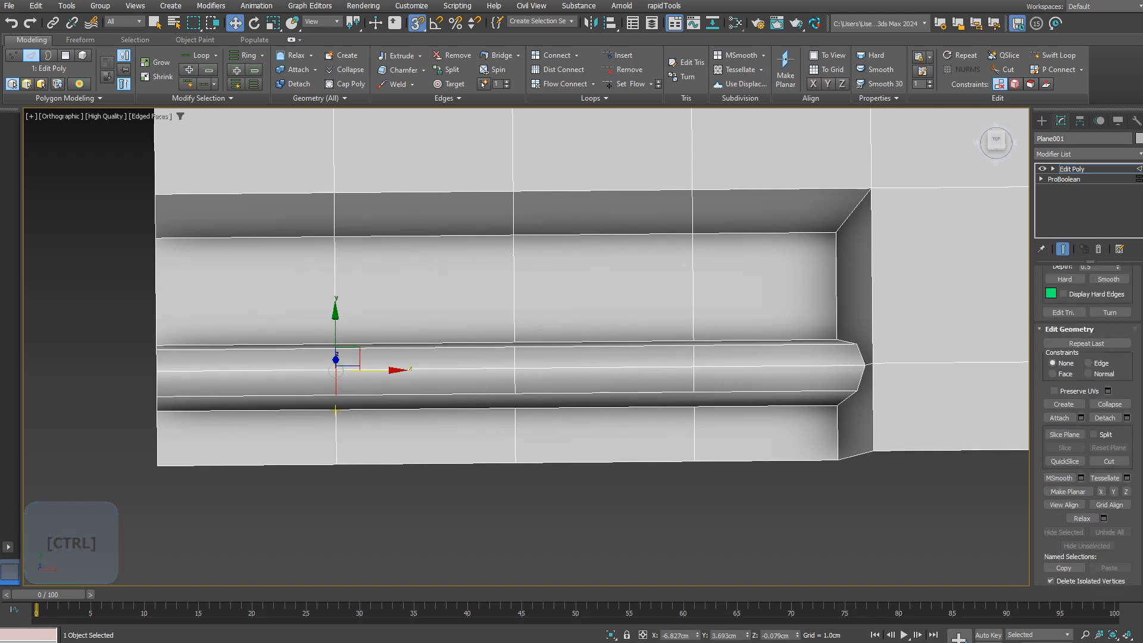
# Connect the cylinder's cross-section vertices to the seam vertices at each of the three grid lines
pyautogui.press('1')
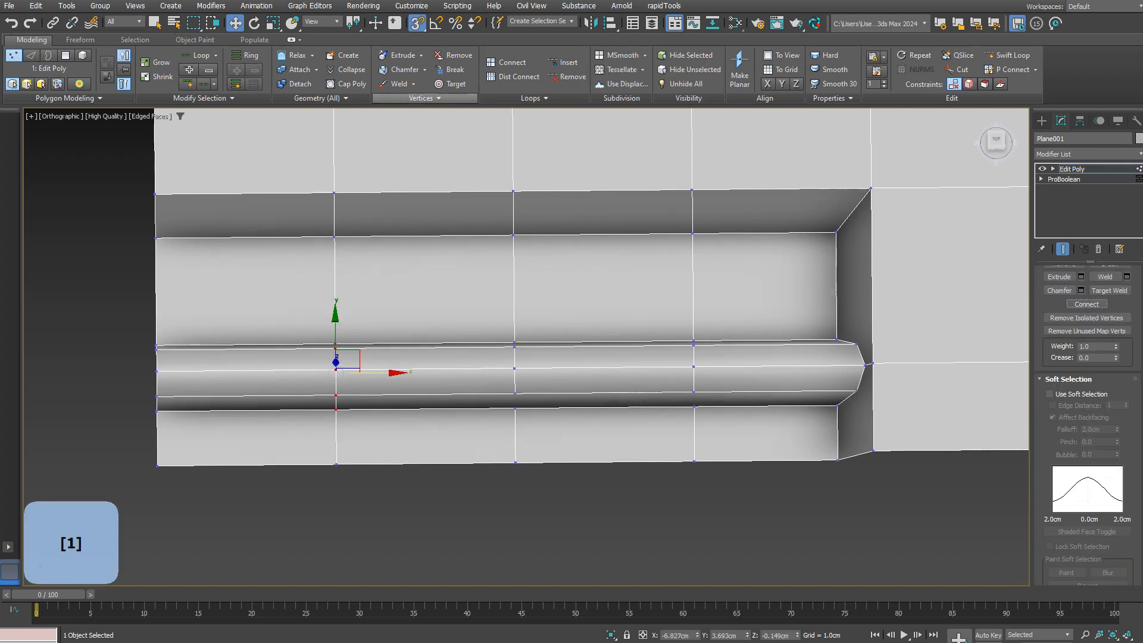
pyautogui.moveTo(449, 291); pyautogui.dragTo(551, 432)
pyautogui.click(1087, 304)
pyautogui.moveTo(618, 290); pyautogui.dragTo(694, 384)
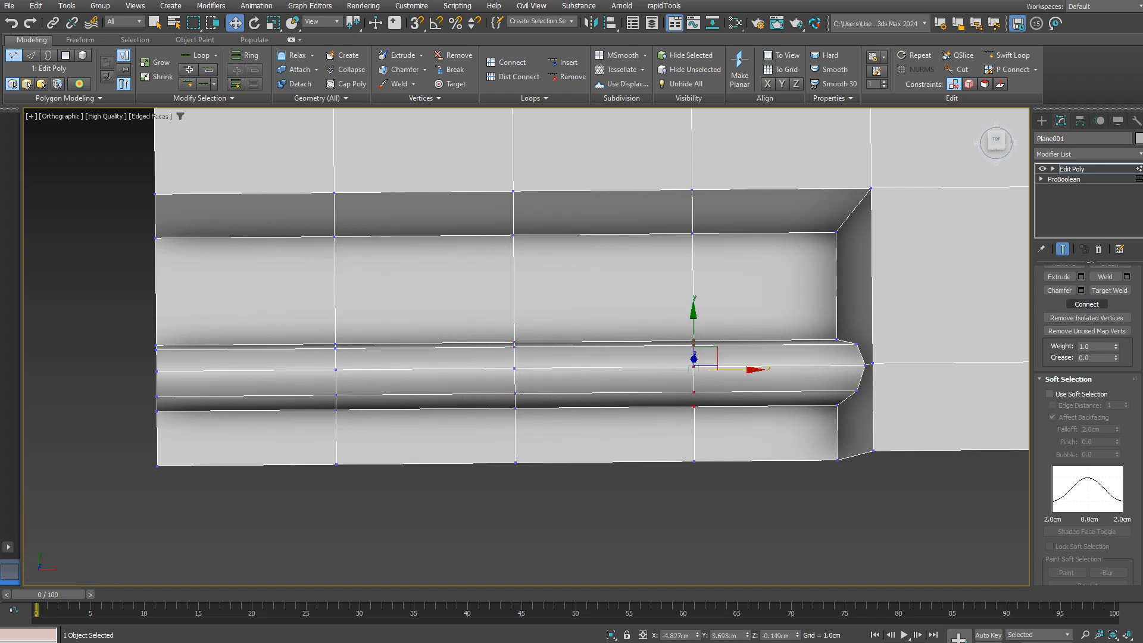
# Connect the edges of the border polygon right of the recess with a horizontal edge across its middle
pyautogui.scroll(-2, 756, 387)
pyautogui.scroll(1, 825, 378)
pyautogui.moveTo(825, 378); pyautogui.dragTo(740, 418, button='middle')
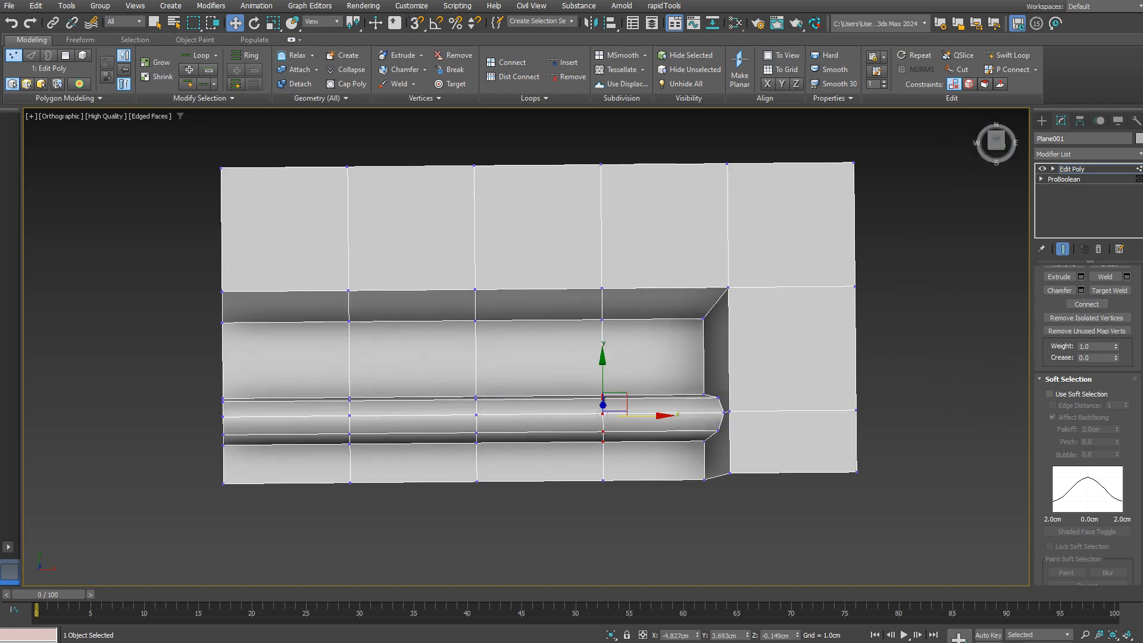
pyautogui.press('2')
pyautogui.scroll(-2, 1101, 506)
pyautogui.click(1106, 511)
pyautogui.scroll(1, 784, 373)
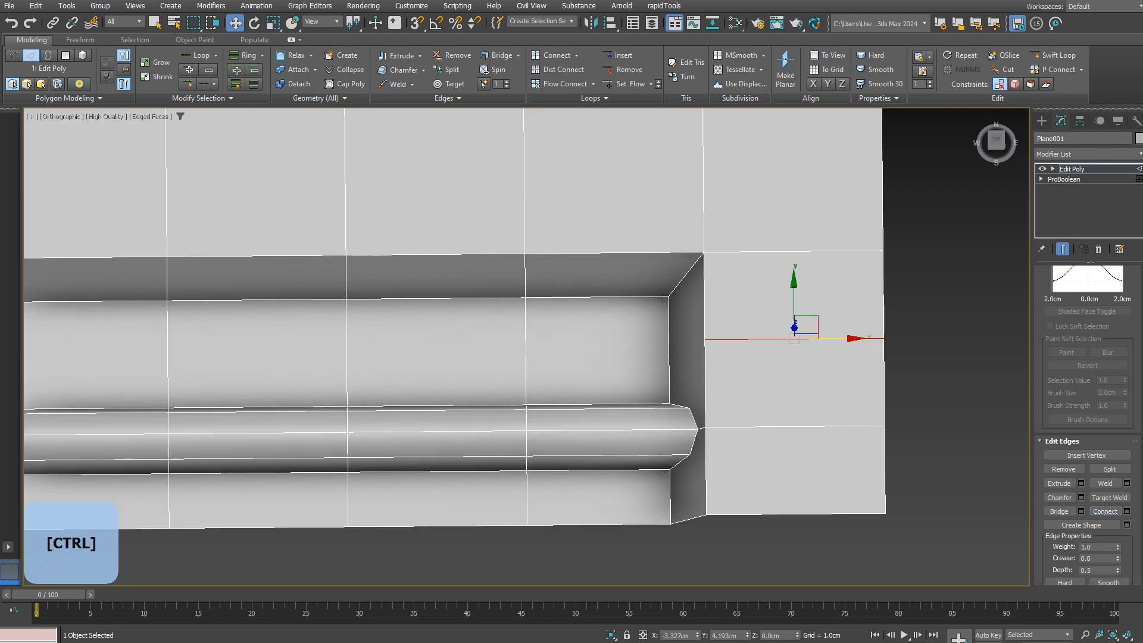
# Connect the ring of edges across the recess's upper wall with a lengthwise edge along its middle
pyautogui.moveTo(784, 373); pyautogui.dragTo(989, 401, button='middle')
pyautogui.click(733, 309)
pyautogui.hotkey('alt', 'r')
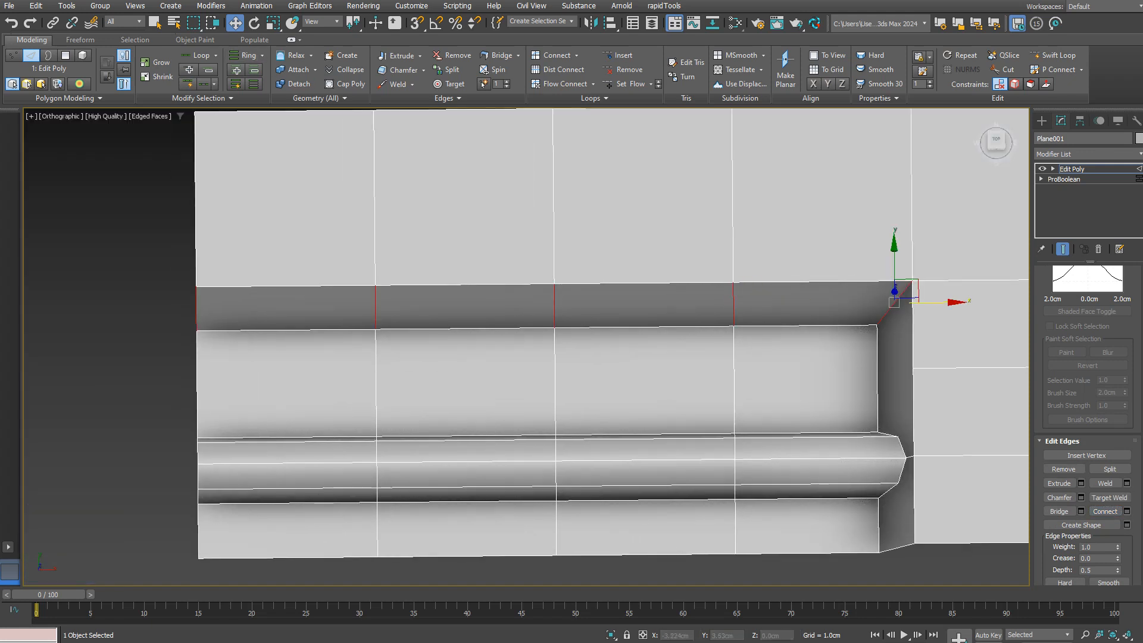
# Connect the wall's corner vertex and the border vertex to the cylinder's upper end vertex, and cut from its lower end to the recess's bottom corner edge
pyautogui.press('1')
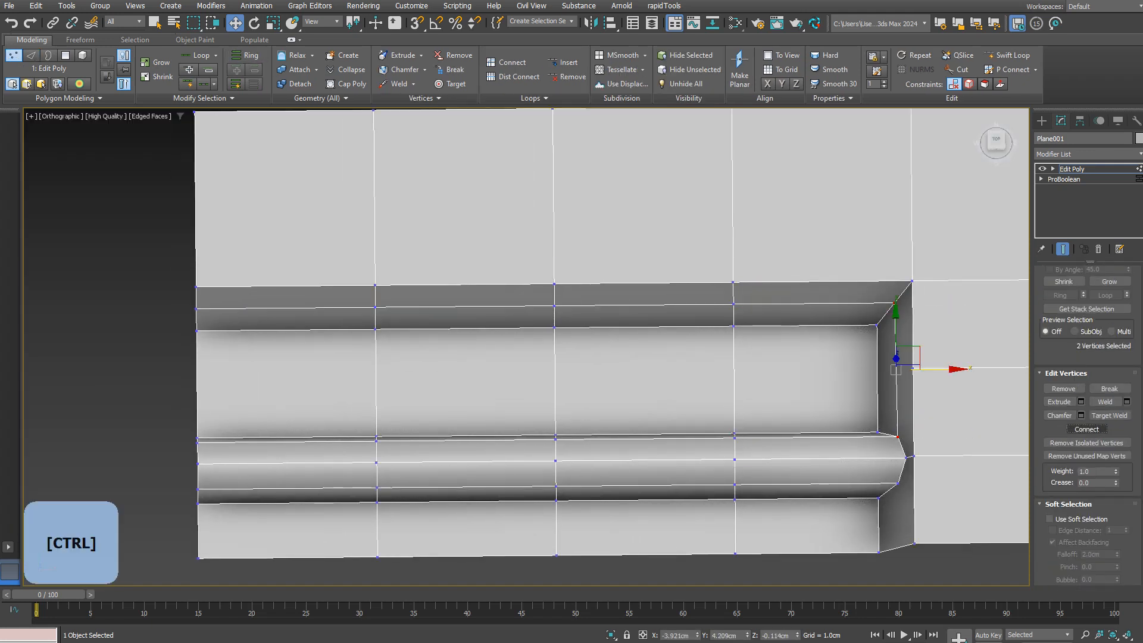
pyautogui.keyDown('alt'); pyautogui.moveTo(900, 436); pyautogui.dragTo(804, 338, button='middle'); pyautogui.keyUp('alt')
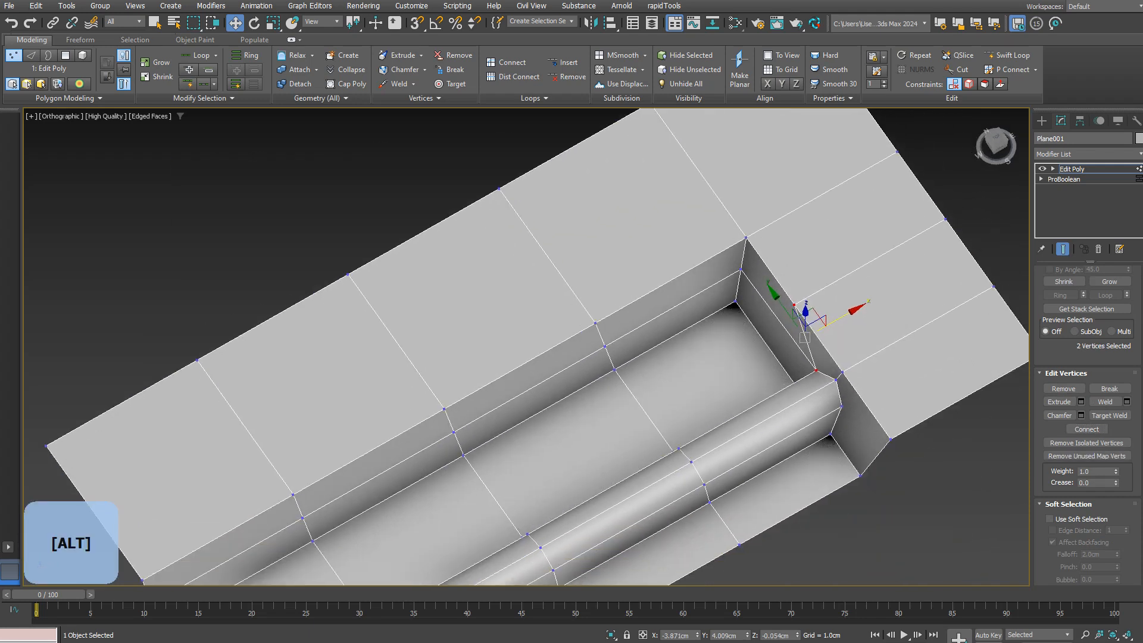
pyautogui.click(878, 454)
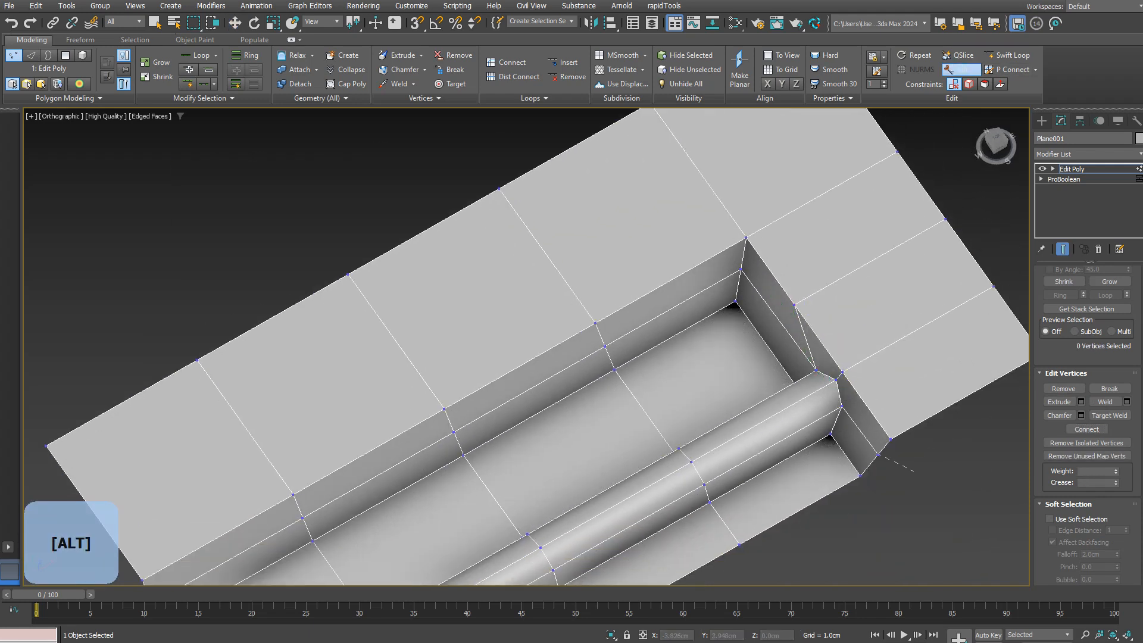
pyautogui.rightClick(893, 466)
pyautogui.rightClick(893, 465)
# Slide the cut's end vertex along the recess's corner edge to the level of the cylinder's lower end vertex
pyautogui.scroll(-6, 1109, 433)
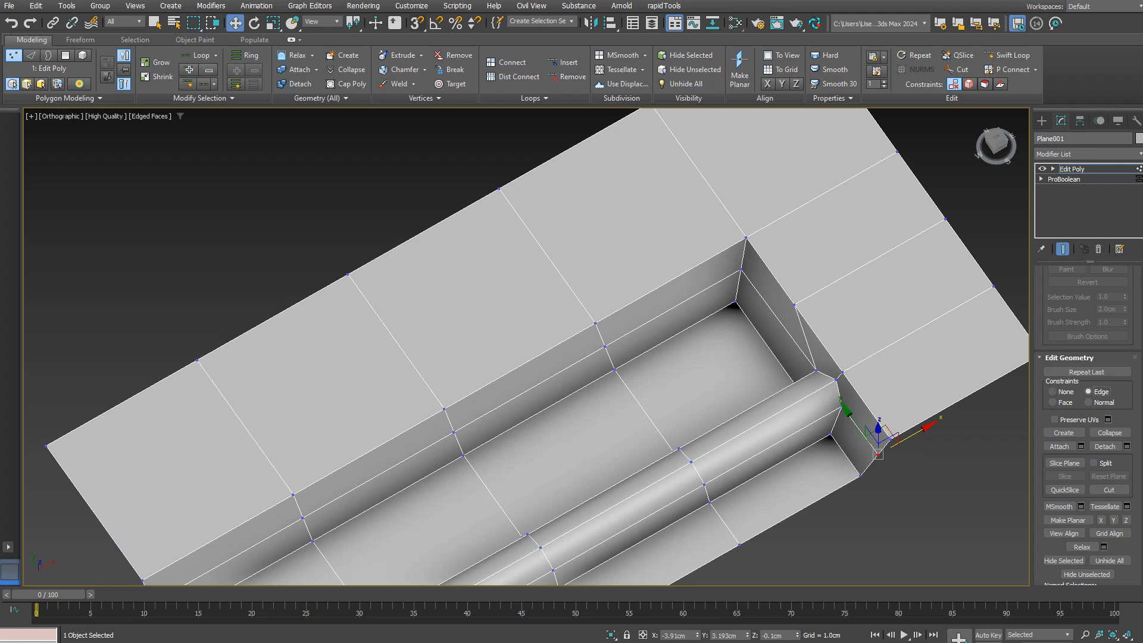
pyautogui.press('s')
pyautogui.scroll(6, 879, 447)
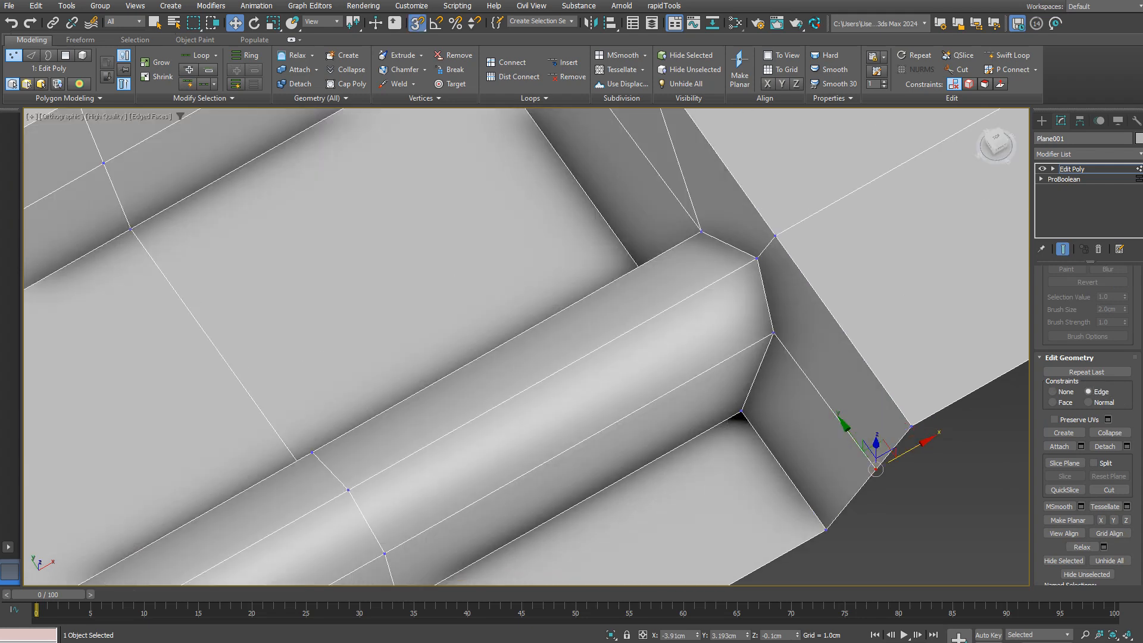
pyautogui.moveTo(773, 333); pyautogui.dragTo(774, 335)
# Connect the recess rim edge beside the cylinder's end to the panel's outer edge across the border
pyautogui.scroll(-6, 823, 349)
pyautogui.press('2')
pyautogui.click(828, 342)
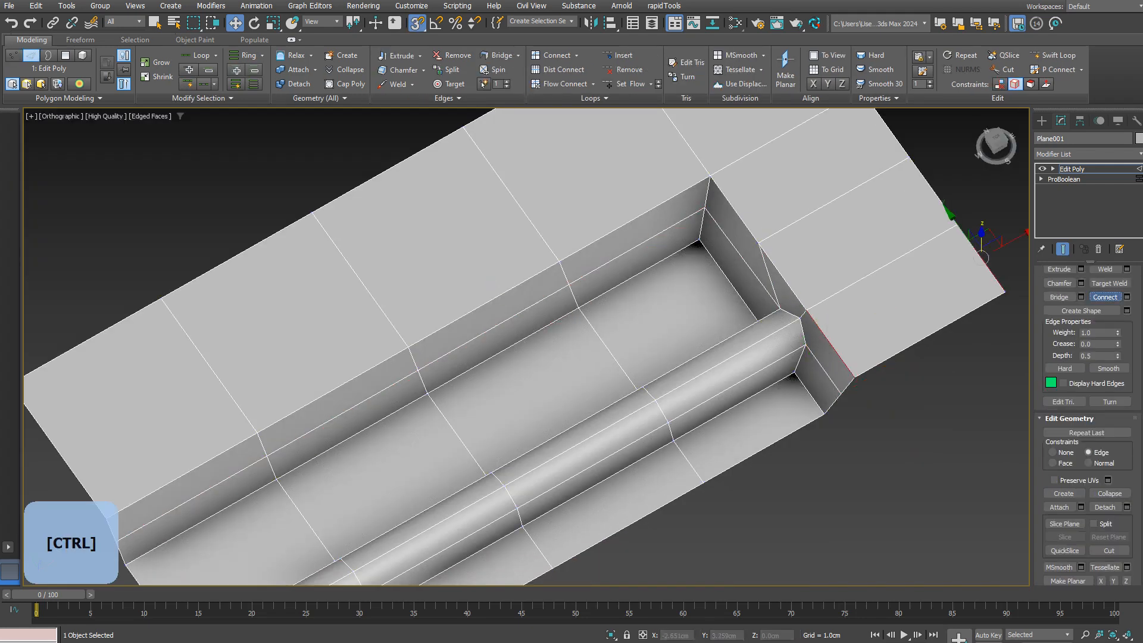
pyautogui.click(1105, 297)
# Connect the cylinder's end vertex to the new border vertex on the recess rim
pyautogui.scroll(5, 831, 344)
pyautogui.press('1')
pyautogui.click(758, 343)
pyautogui.keyDown('ctrl'); pyautogui.click(828, 341); pyautogui.keyUp('ctrl')
pyautogui.scroll(6, 1069, 433)
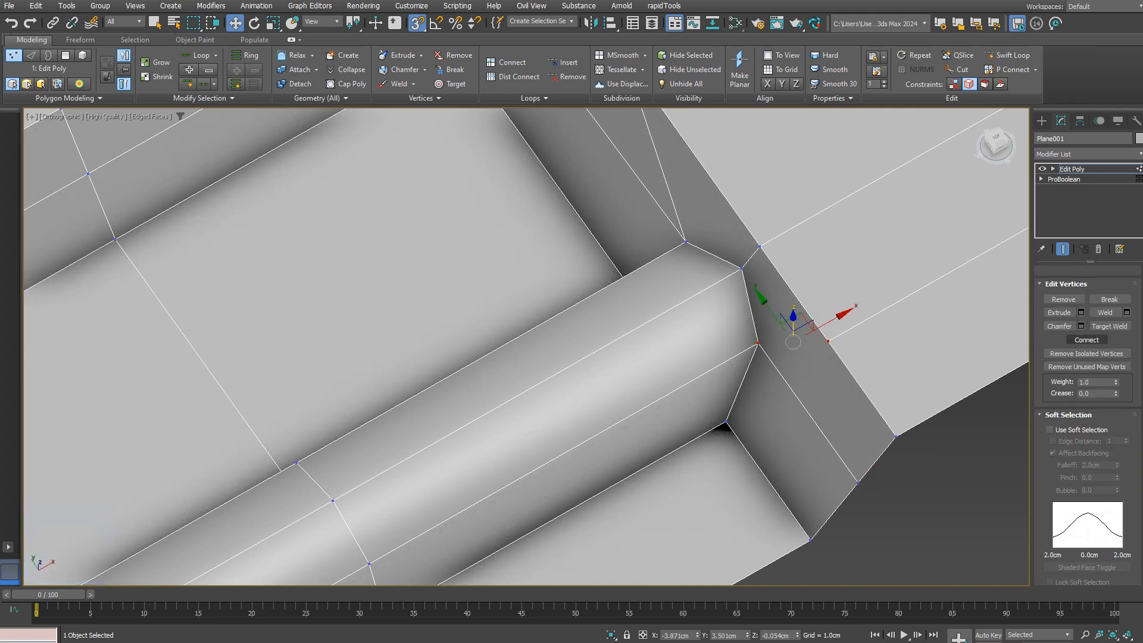
pyautogui.click(1087, 339)
# Hide the edge display and add a Symmetry modifier to mirror the quarter panel lengthwise
pyautogui.scroll(-6, 907, 244)
pyautogui.click(863, 405)
pyautogui.keyDown('alt'); pyautogui.moveTo(890, 395); pyautogui.dragTo(783, 435, button='middle'); pyautogui.keyUp('alt')
pyautogui.press('F4')
pyautogui.click(1086, 154)
pyautogui.write('s')
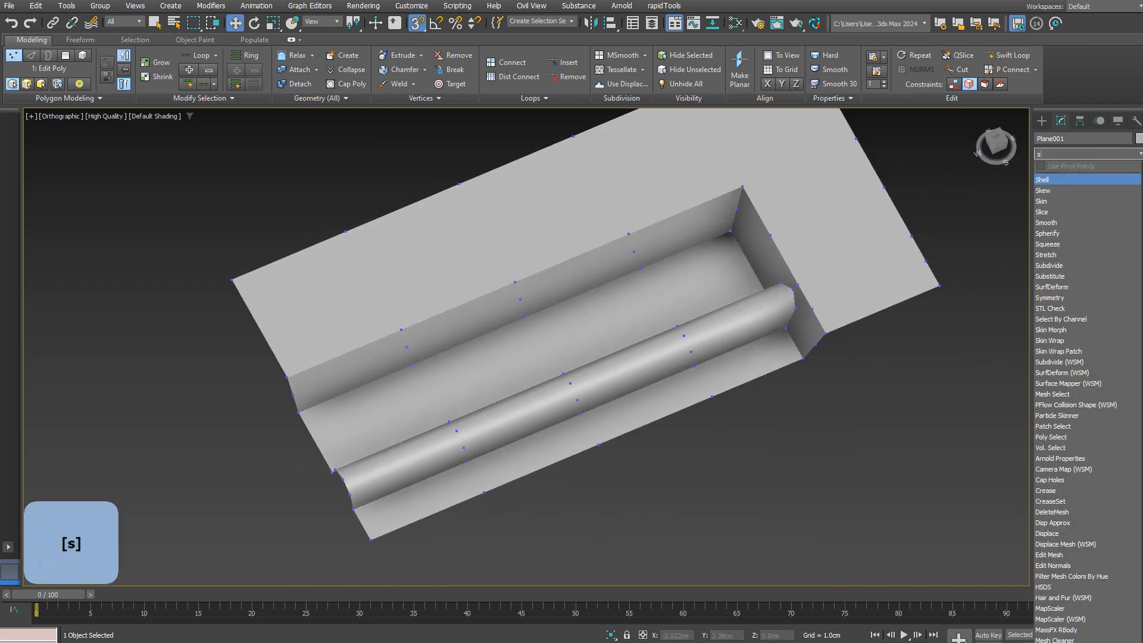
pyautogui.write('y')
pyautogui.press('Return')
# Add a second Symmetry modifier on the Y axis and move its mirror plane to the recess's open long edge
pyautogui.scroll(-4, 744, 256)
pyautogui.moveTo(744, 256); pyautogui.dragTo(734, 225, button='middle')
pyautogui.click(1086, 155)
pyautogui.write('sy')
pyautogui.press('Return')
pyautogui.keyDown('alt'); pyautogui.moveTo(736, 286); pyautogui.dragTo(791, 278, button='middle'); pyautogui.keyUp('alt')
pyautogui.click(1064, 324)
pyautogui.scroll(-5, 916, 322)
pyautogui.keyDown('alt'); pyautogui.moveTo(916, 322); pyautogui.dragTo(932, 312, button='middle'); pyautogui.keyUp('alt')
pyautogui.press('1')
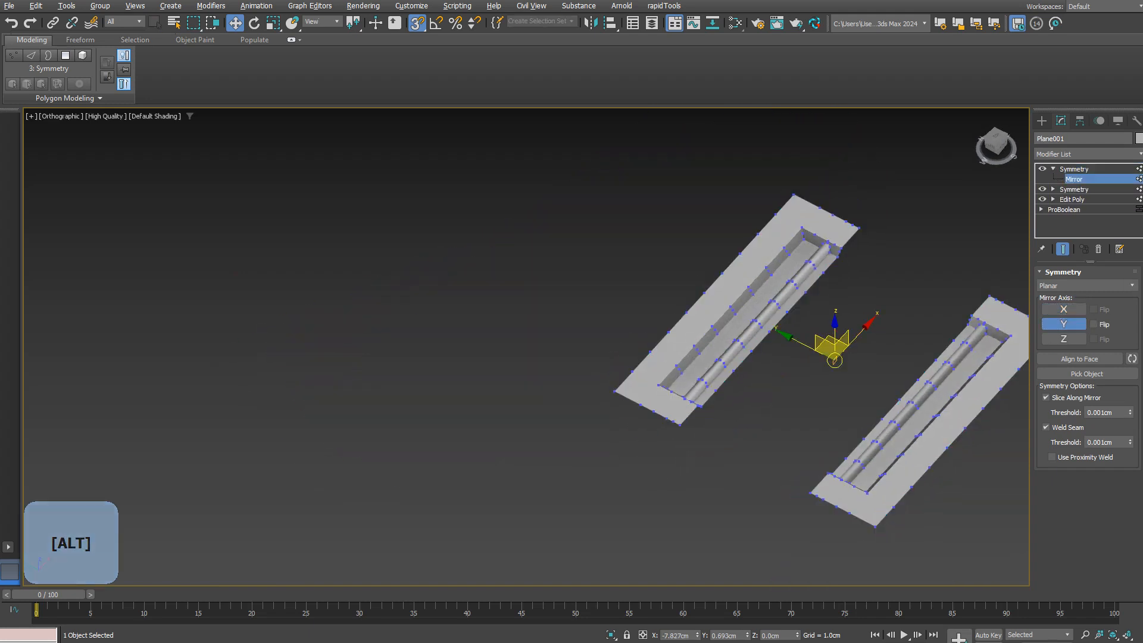
pyautogui.moveTo(835, 359); pyautogui.dragTo(769, 326)
pyautogui.press('1')
# Add a third Symmetry modifier on the Y axis to produce a second recess beside the first
pyautogui.click(1087, 154)
pyautogui.write('sy')
pyautogui.press('Return')
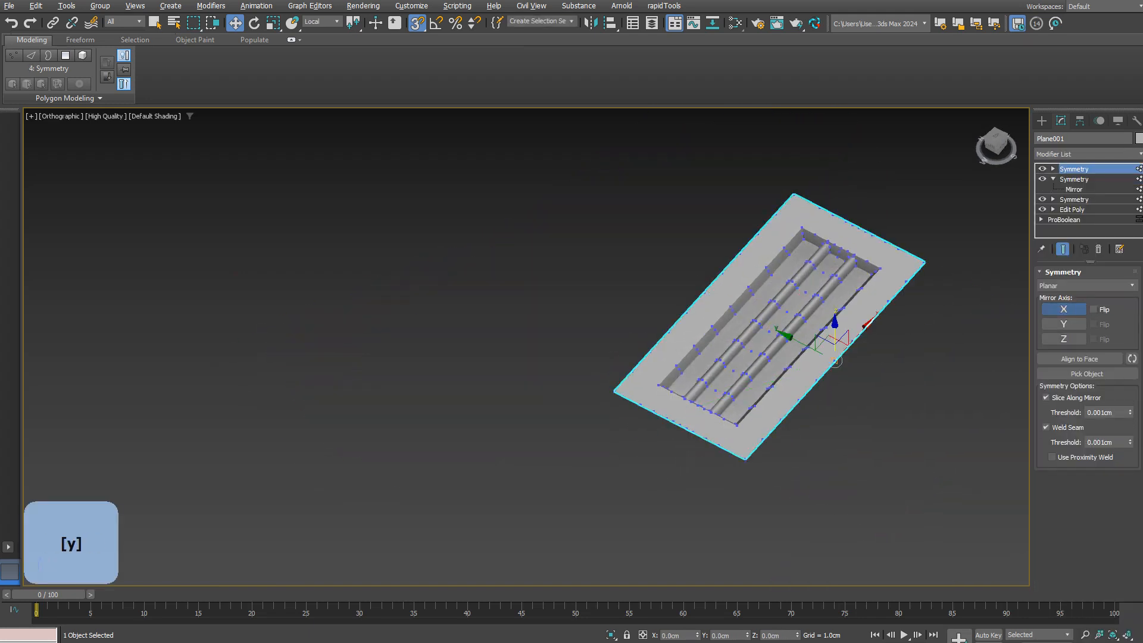
pyautogui.click(1064, 324)
pyautogui.moveTo(996, 329); pyautogui.dragTo(867, 322, button='middle')
# Convert the mirrored panel to an Editable Poly
pyautogui.rightClick(771, 294)
pyautogui.moveTo(822, 446)
pyautogui.moveTo(811, 256)
pyautogui.keyDown('alt'); pyautogui.mouseDown(button='middle')
pyautogui.moveTo(772, 294)
pyautogui.moveTo(819, 241)
pyautogui.mouseUp(button='middle'); pyautogui.keyUp('alt')
pyautogui.click(914, 455)
pyautogui.scroll(3, 827, 280)
pyautogui.keyDown('alt'); pyautogui.moveTo(819, 241); pyautogui.dragTo(819, 230, button='middle'); pyautogui.keyUp('alt')
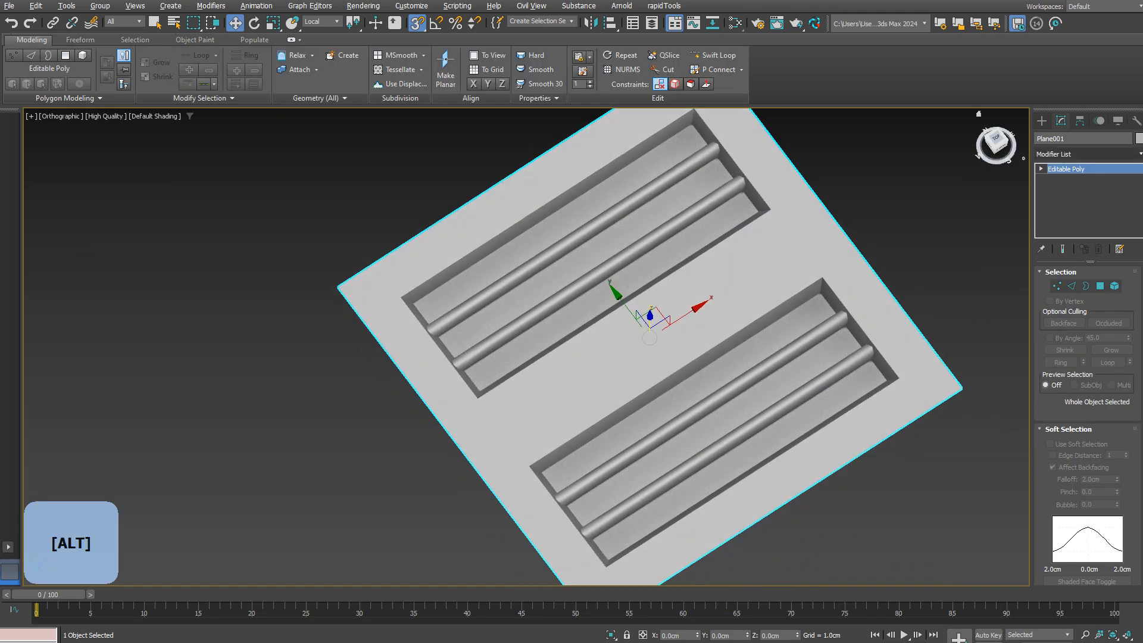
# Add a CreaseSet modifier and select the panel's sharp edges by face angle
pyautogui.click(1087, 154)
pyautogui.write('crea')
pyautogui.click(1075, 189)
pyautogui.press('2')
pyautogui.scroll(5, 864, 324)
pyautogui.click(1086, 374)
# Deselect the unwanted edges around the recesses, including the slanted corner edges of their walls
pyautogui.keyDown('alt'); pyautogui.doubleClick(689, 182); pyautogui.keyUp('alt')
pyautogui.scroll(-7, 714, 205)
pyautogui.press('s')
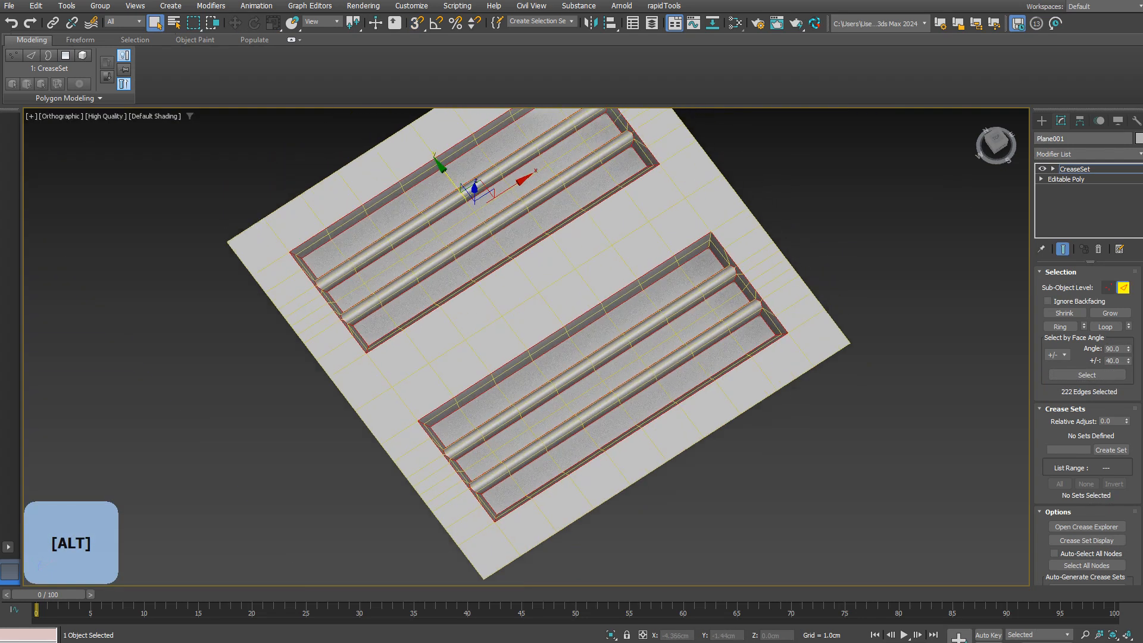
pyautogui.keyDown('alt'); pyautogui.moveTo(735, 286); pyautogui.dragTo(825, 262, button='middle'); pyautogui.keyUp('alt')
pyautogui.scroll(4, 799, 226)
pyautogui.moveTo(196, 238); pyautogui.dragTo(937, 299, button='middle')
pyautogui.scroll(3, 598, 275)
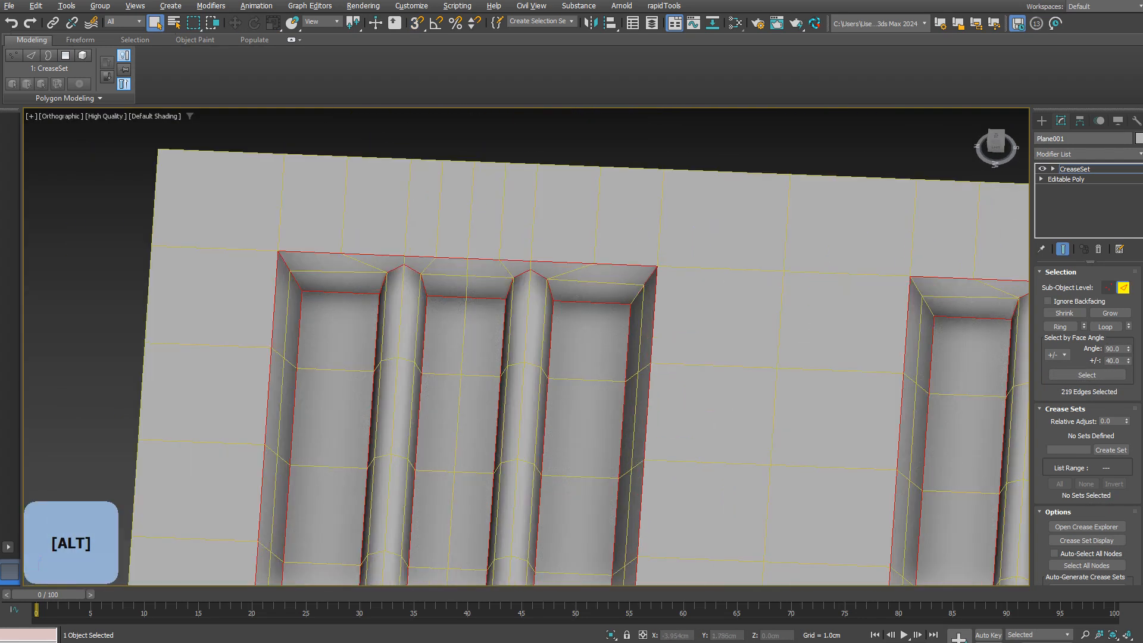
pyautogui.keyDown('alt'); pyautogui.doubleClick(284, 262); pyautogui.keyUp('alt')
pyautogui.scroll(-5, 390, 261)
pyautogui.keyDown('alt'); pyautogui.moveTo(390, 261); pyautogui.dragTo(475, 275, button='middle'); pyautogui.keyUp('alt')
pyautogui.scroll(7, 475, 276)
pyautogui.keyDown('alt'); pyautogui.doubleClick(451, 299); pyautogui.keyUp('alt')
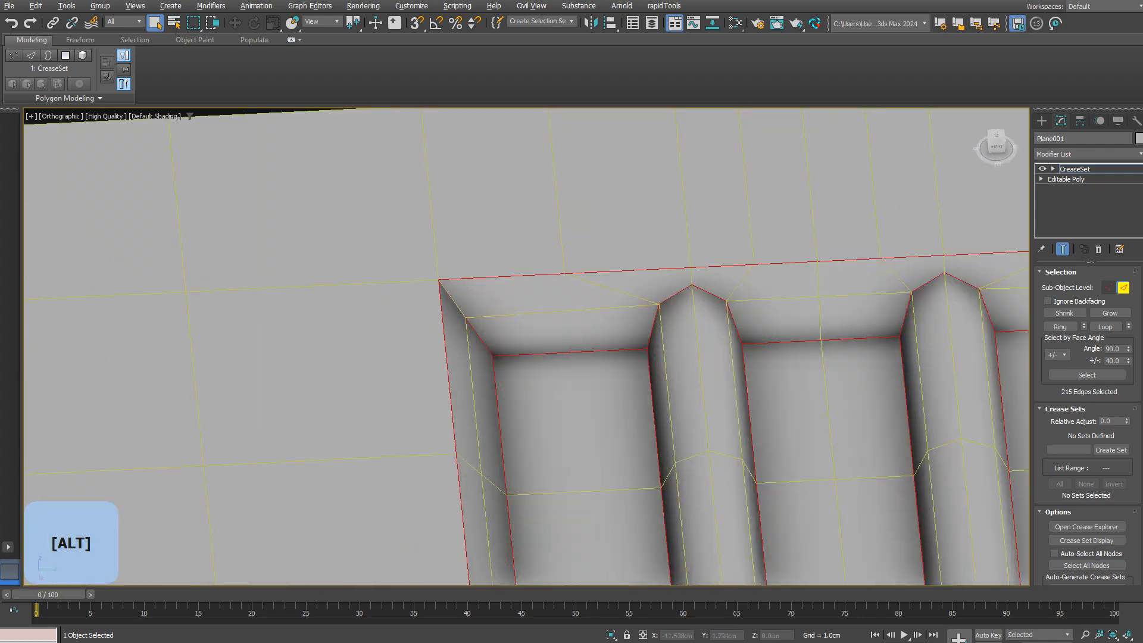
pyautogui.scroll(-2, 262, 322)
pyautogui.scroll(2, 692, 317)
pyautogui.keyDown('alt'); pyautogui.doubleClick(718, 310); pyautogui.keyUp('alt')
pyautogui.scroll(-7, 718, 309)
pyautogui.moveTo(719, 310); pyautogui.dragTo(730, 284, button='middle')
pyautogui.scroll(7, 551, 290)
pyautogui.keyDown('alt'); pyautogui.doubleClick(556, 290); pyautogui.keyUp('alt')
pyautogui.scroll(-2, 662, 309)
pyautogui.scroll(7, 731, 284)
pyautogui.scroll(-7, 798, 273)
pyautogui.moveTo(797, 274); pyautogui.dragTo(488, 115, button='middle')
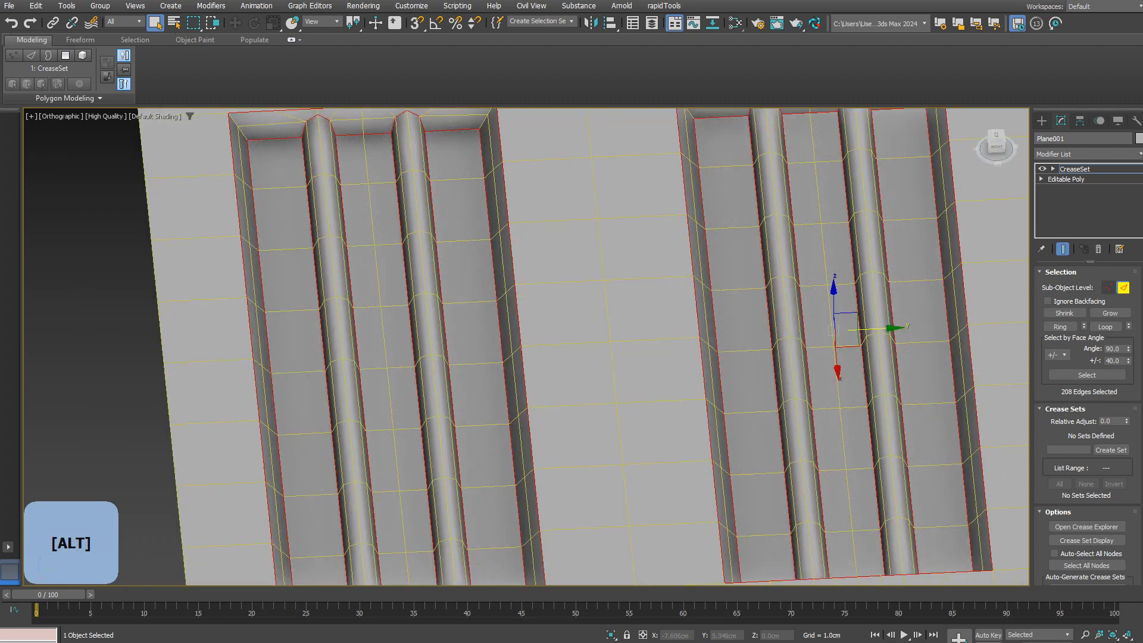
# Create a crease set from the selected edges and set its crease value to 0.8
pyautogui.click(1111, 450)
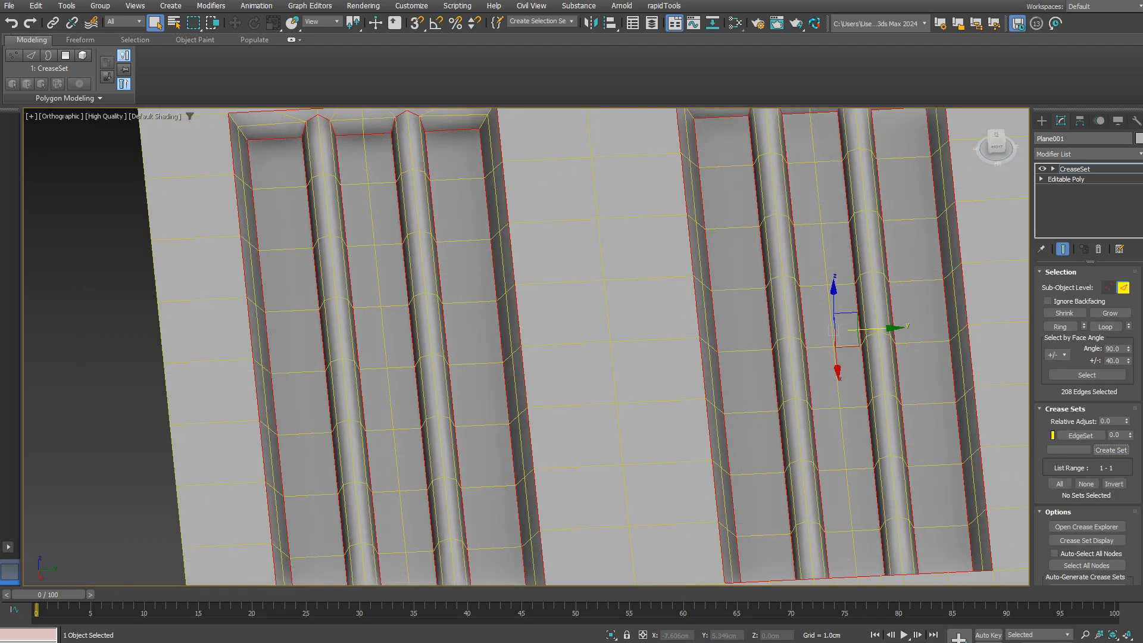
pyautogui.moveTo(845, 326); pyautogui.dragTo(734, 332, button='middle')
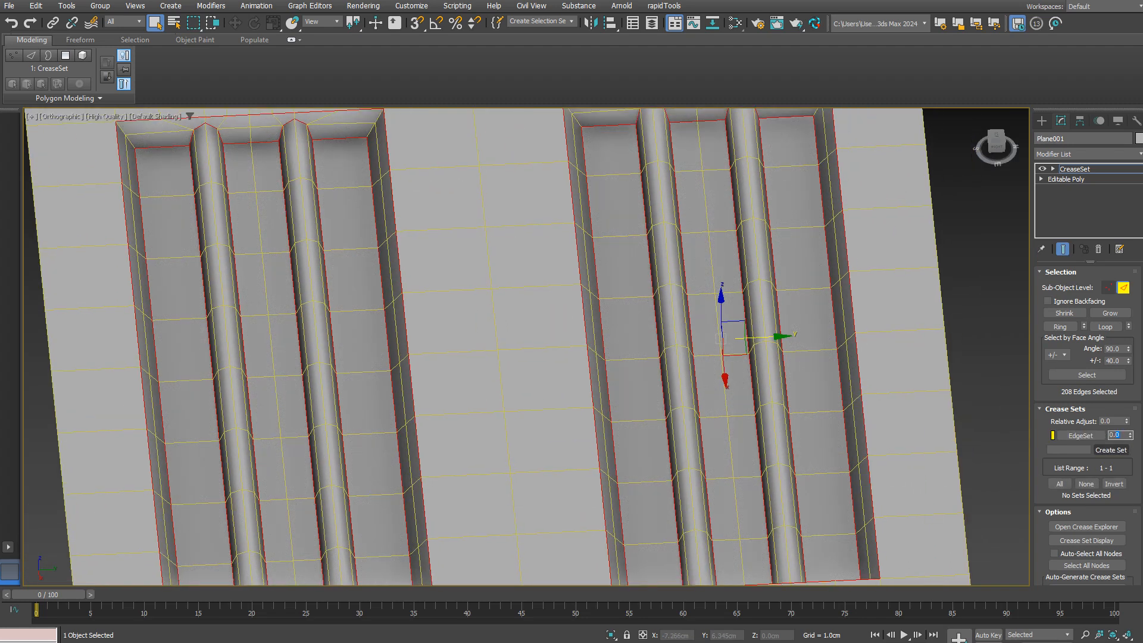
pyautogui.write('0.8')
pyautogui.press('Return')
# Add an OpenSubdiv modifier to the panel and set its iterations to 4
pyautogui.click(1138, 154)
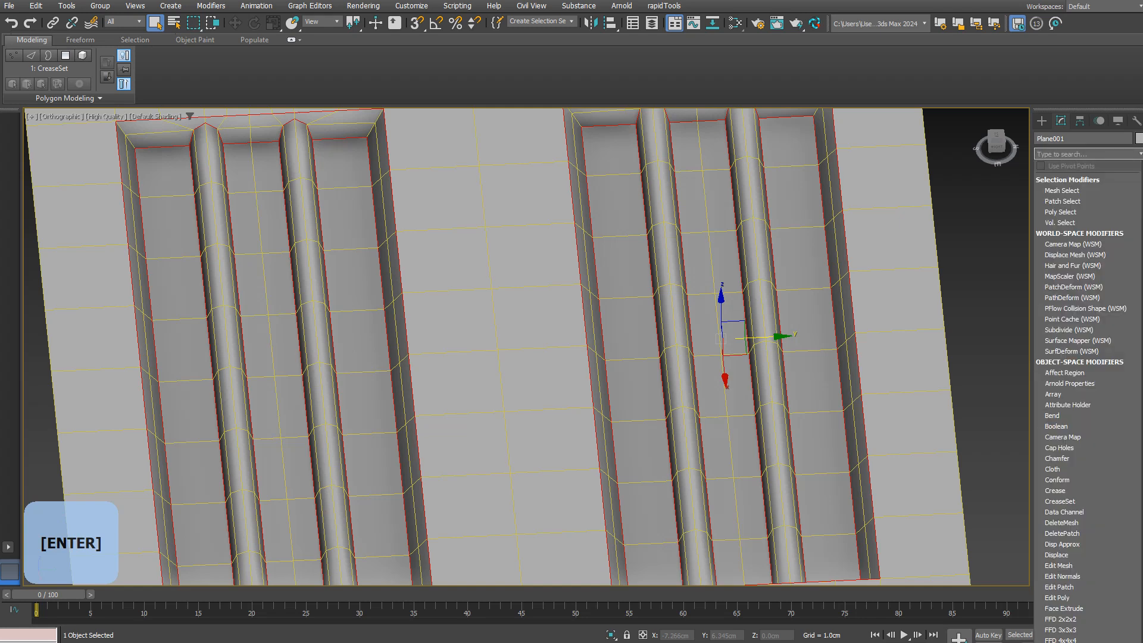
pyautogui.write('op')
pyautogui.press('Return')
pyautogui.press('z')
pyautogui.doubleClick(1113, 291)
pyautogui.write('4')
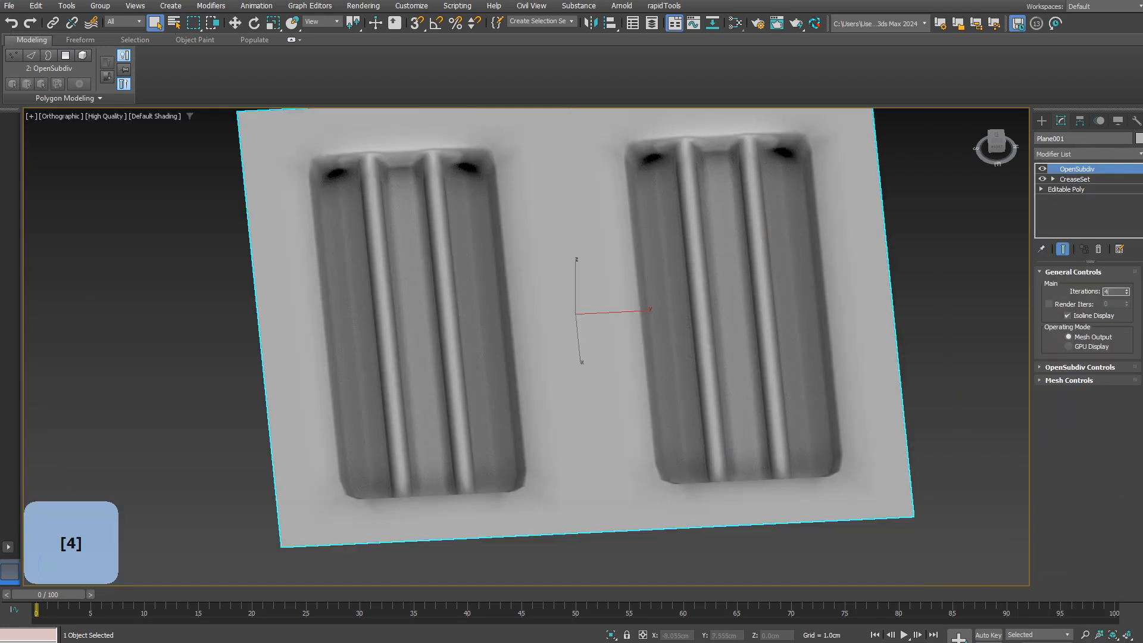
# Examine the smoothed recesses and bars up close, with and without the edge display
pyautogui.moveTo(524, 262); pyautogui.dragTo(680, 312, button='middle')
pyautogui.keyDown('alt'); pyautogui.moveTo(680, 311); pyautogui.dragTo(515, 313, button='middle'); pyautogui.keyUp('alt')
pyautogui.scroll(10, 622, 477)
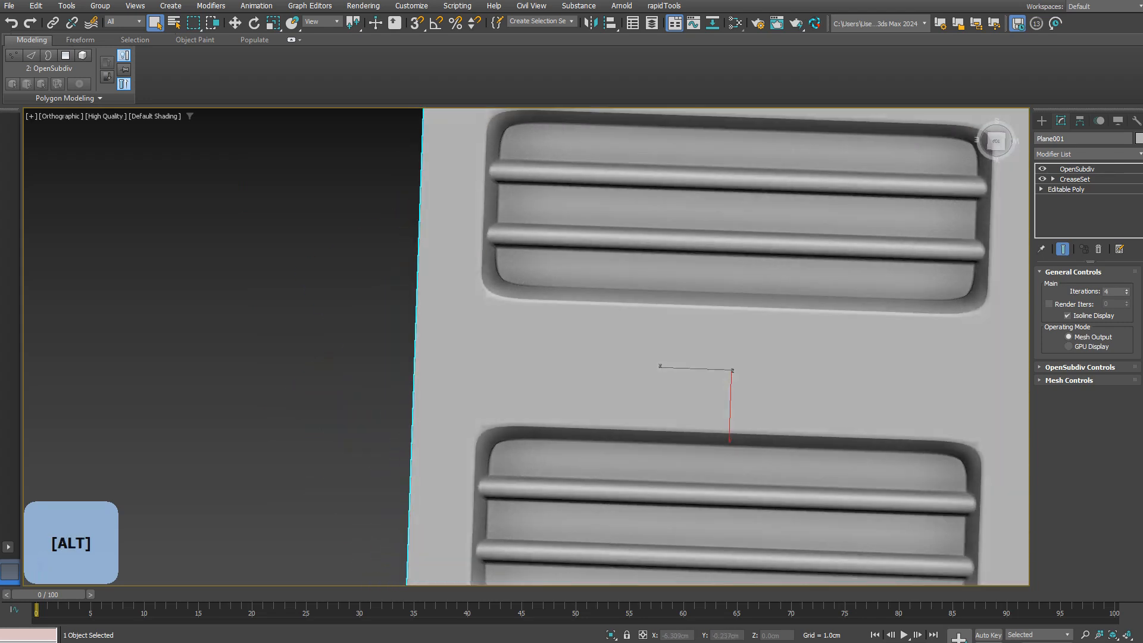
pyautogui.press('F4')
pyautogui.press('F4')
pyautogui.scroll(-9, 410, 351)
pyautogui.keyDown('alt'); pyautogui.moveTo(411, 352); pyautogui.dragTo(465, 397, button='middle'); pyautogui.keyUp('alt')
# Insert an Edit Poly modifier between the CreaseSet and OpenSubdiv modifiers
pyautogui.click(1075, 179)
pyautogui.click(1084, 154)
pyautogui.write('ed')
pyautogui.click(1072, 200)
# Select the upper polygons of the panel from the side and shrink the selection
pyautogui.scroll(-5, 774, 266)
pyautogui.keyDown('alt'); pyautogui.moveTo(765, 351); pyautogui.dragTo(745, 267, button='middle'); pyautogui.keyUp('alt')
pyautogui.scroll(9, 744, 268)
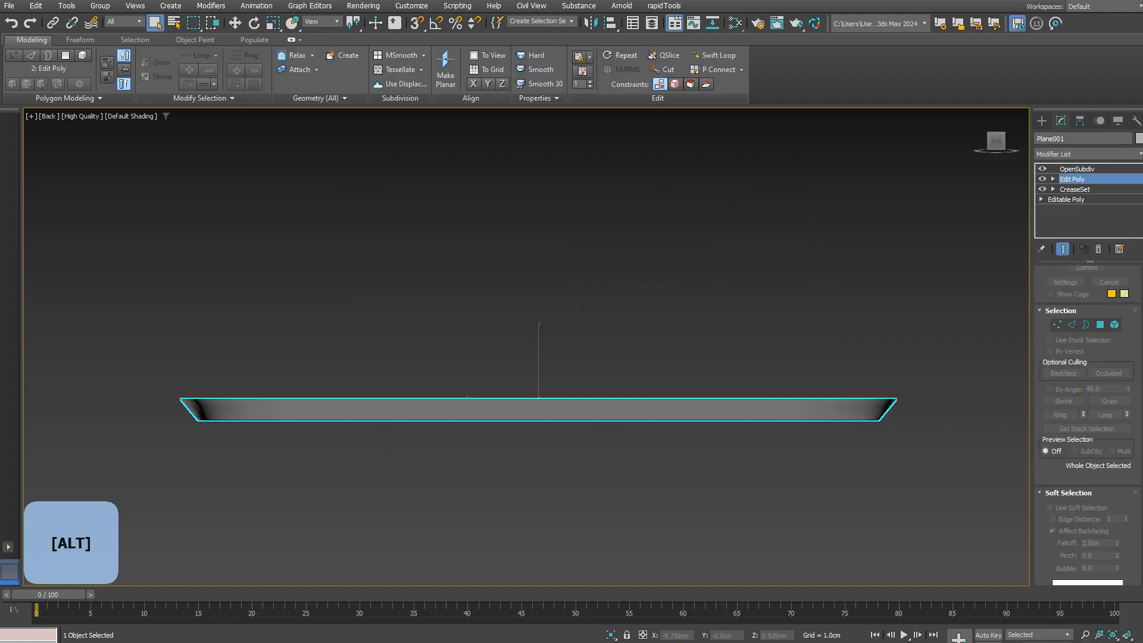
pyautogui.press('4')
pyautogui.moveTo(672, 310)
pyautogui.keyDown('alt'); pyautogui.mouseDown(button='middle')
pyautogui.moveTo(666, 351)
pyautogui.moveTo(673, 306)
pyautogui.mouseUp(button='middle'); pyautogui.keyUp('alt')
pyautogui.moveTo(943, 328); pyautogui.dragTo(61, 457)
pyautogui.press('4')
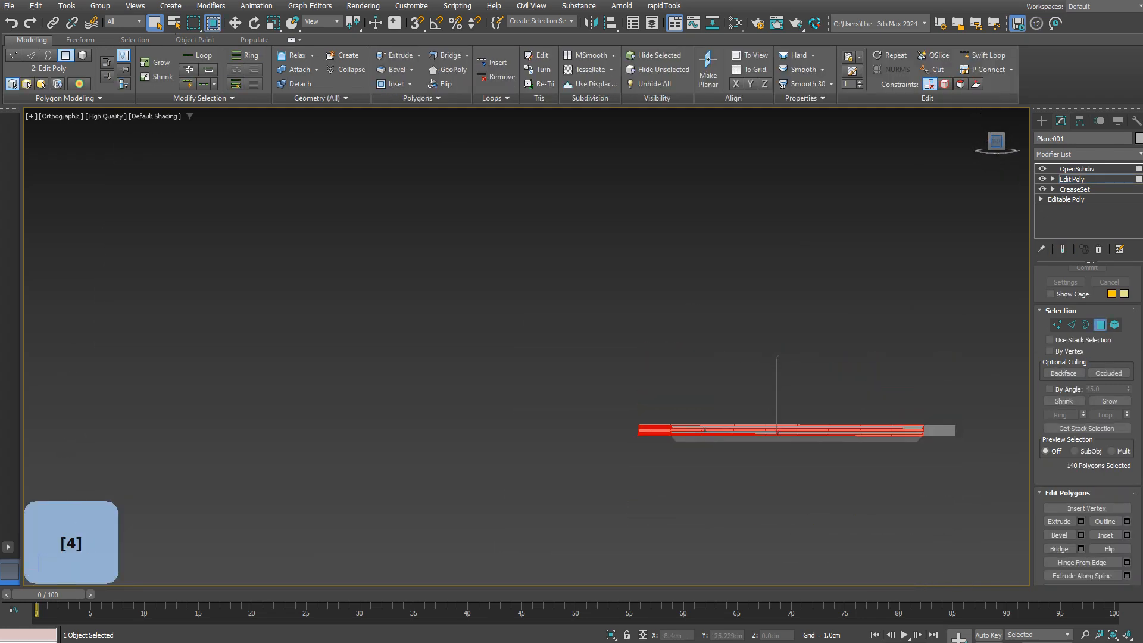
pyautogui.moveTo(959, 413); pyautogui.dragTo(507, 438)
pyautogui.keyDown('alt'); pyautogui.moveTo(667, 381); pyautogui.dragTo(804, 423, button='middle'); pyautogui.keyUp('alt')
pyautogui.scroll(5, 803, 422)
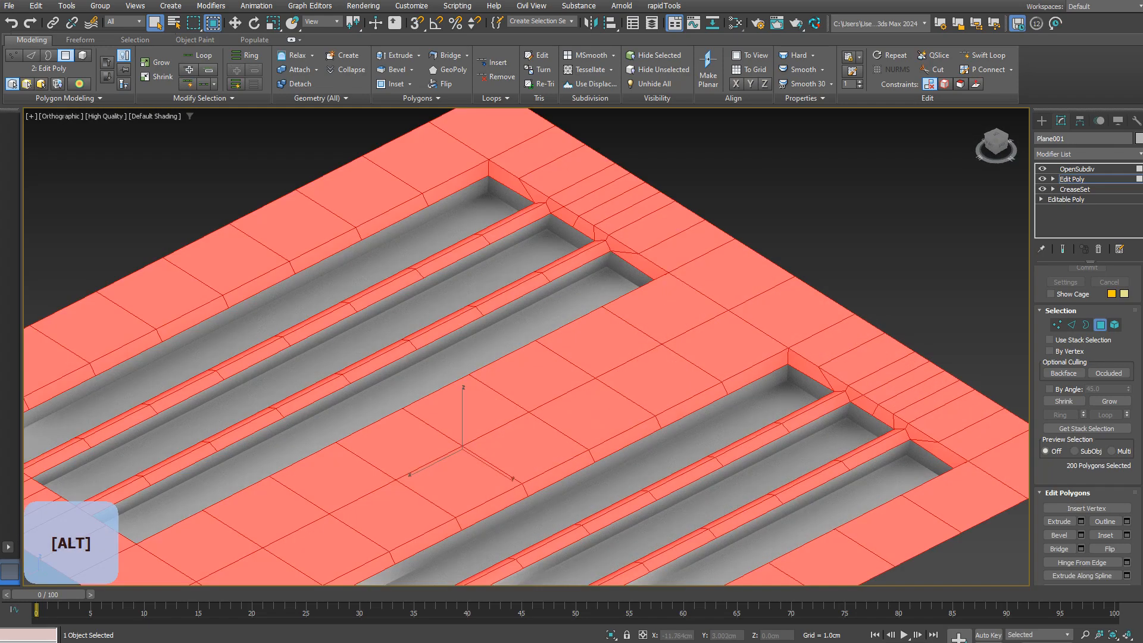
pyautogui.click(1063, 401)
# Inset the selected polygons on the panel's flat top surface
pyautogui.scroll(-4, 654, 369)
pyautogui.moveTo(655, 369)
pyautogui.keyDown('alt'); pyautogui.mouseDown(button='middle')
pyautogui.moveTo(685, 381)
pyautogui.moveTo(592, 393)
pyautogui.moveTo(666, 372)
pyautogui.mouseUp(button='middle'); pyautogui.keyUp('alt')
pyautogui.click(1127, 535)
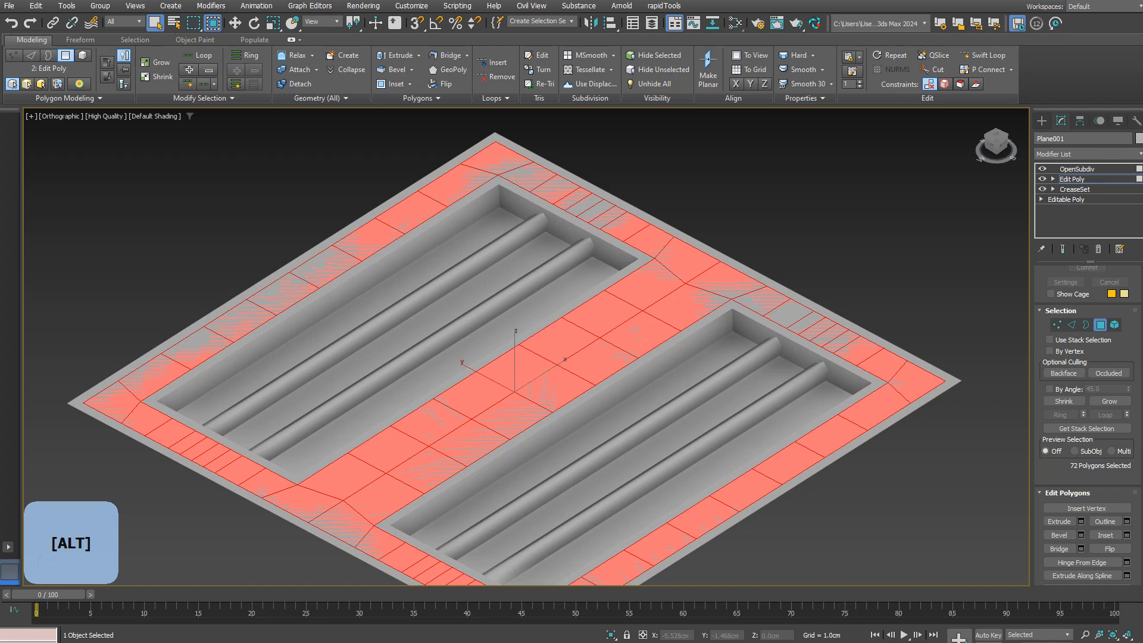
# Remove the inset edge loop running along the panel's outer border
pyautogui.press('F4')
pyautogui.press('2')
pyautogui.keyDown('ctrl'); pyautogui.doubleClick(888, 377); pyautogui.keyUp('ctrl')
pyautogui.moveTo(888, 377); pyautogui.dragTo(948, 339, button='middle')
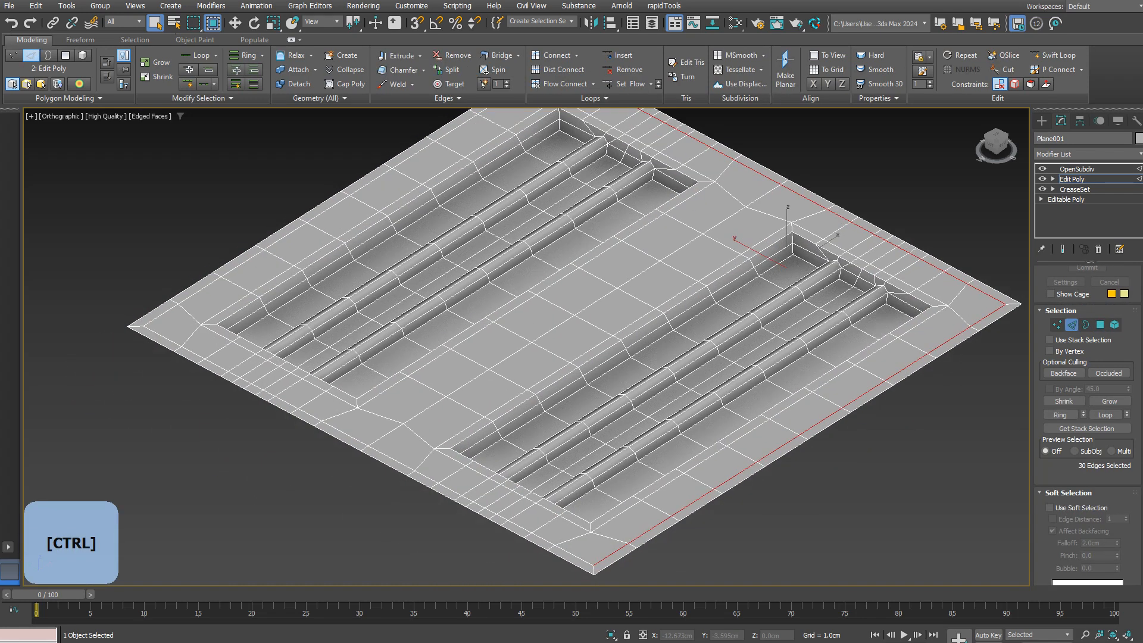
pyautogui.scroll(-3, 378, 374)
pyautogui.press('BackSpace')
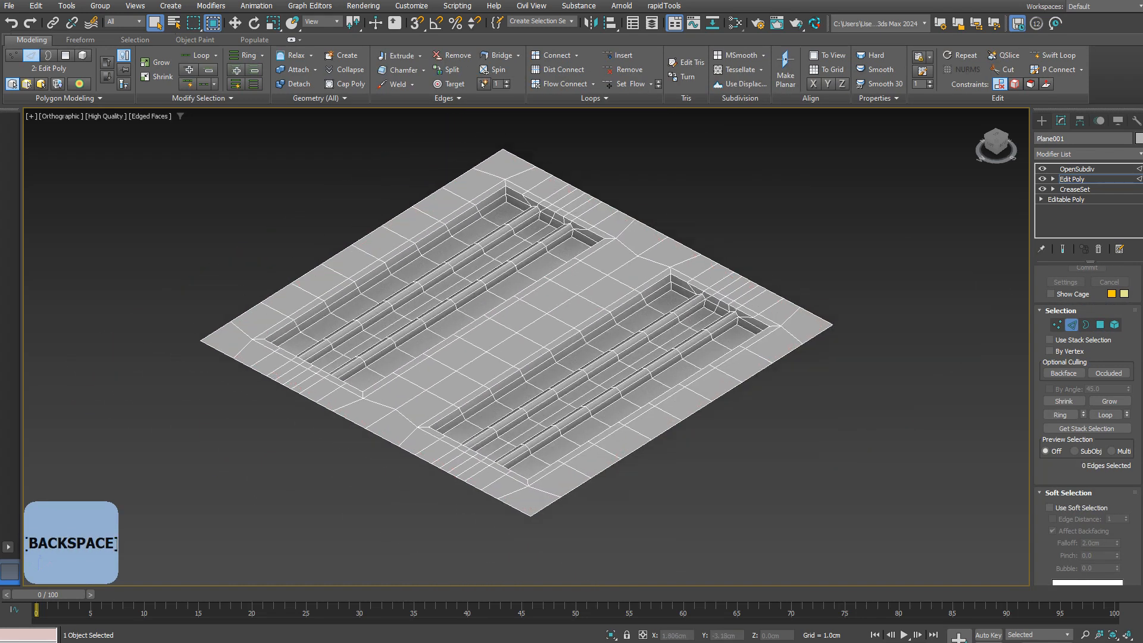
# Return to the OpenSubdiv modifier and inspect the smoothed panel without the edge display
pyautogui.click(1077, 169)
pyautogui.press('F4')
pyautogui.scroll(8, 420, 434)
pyautogui.scroll(-8, 421, 434)
pyautogui.keyDown('alt'); pyautogui.moveTo(420, 434); pyautogui.dragTo(560, 495, button='middle'); pyautogui.keyUp('alt')
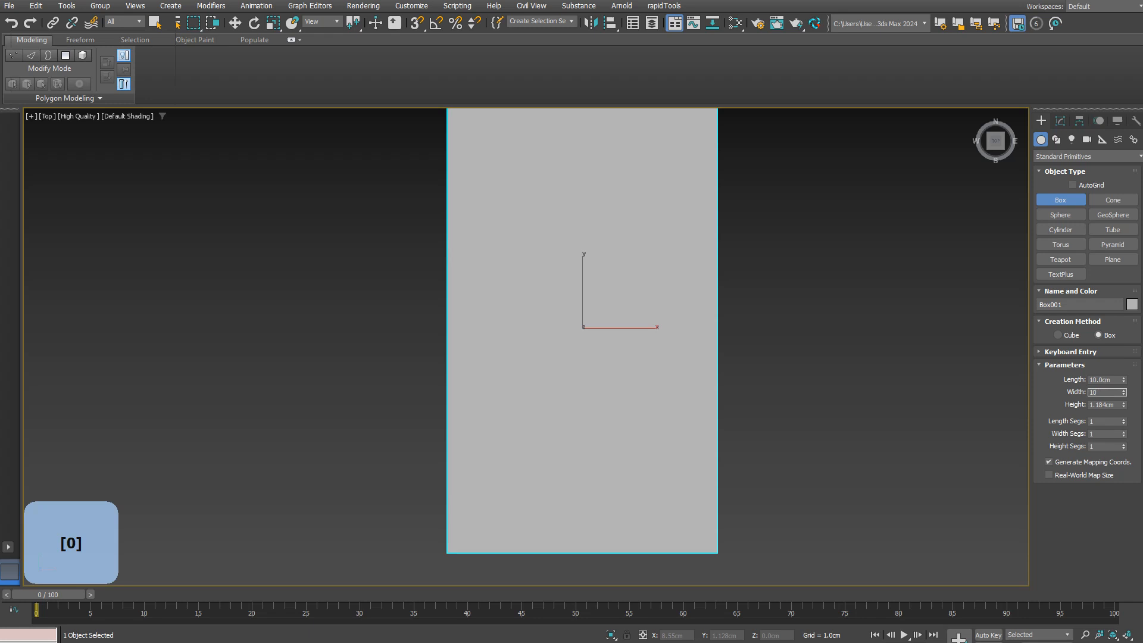
# Set the new box's height to 10 cm
pyautogui.press('Tab')
pyautogui.write('10')
pyautogui.press('Return')
pyautogui.scroll(-5, 691, 357)
pyautogui.keyDown('alt'); pyautogui.moveTo(676, 392); pyautogui.dragTo(685, 371, button='middle'); pyautogui.keyUp('alt')
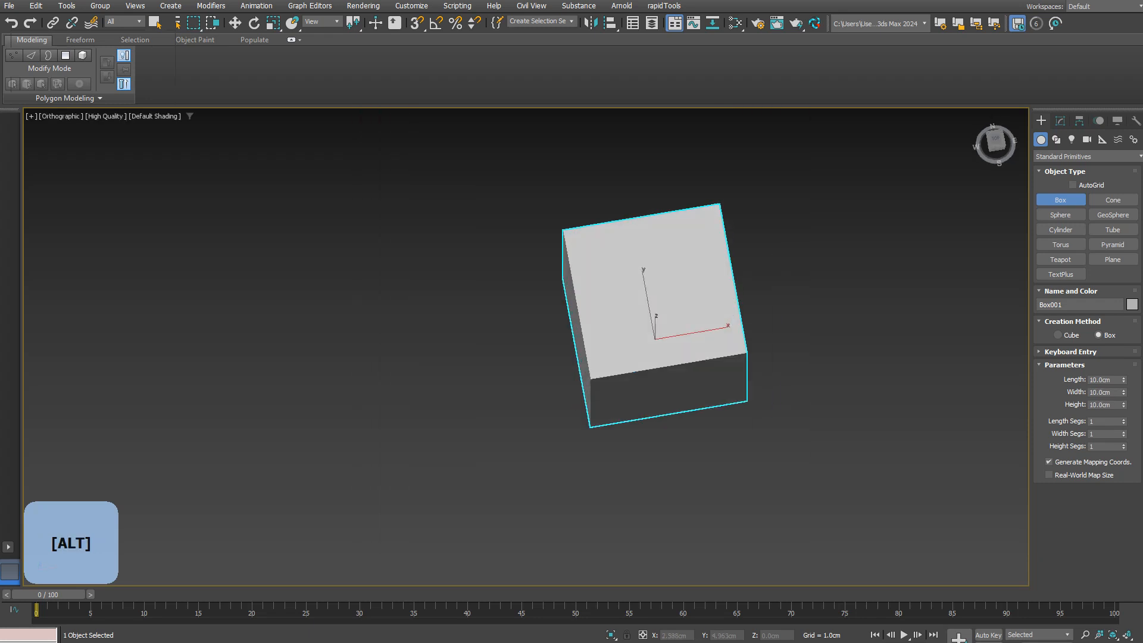
# Convert the box to an Editable Poly and enable NURMS subdivision with 2 iterations
pyautogui.rightClick(686, 370)
pyautogui.moveTo(729, 518)
pyautogui.click(834, 529)
pyautogui.scroll(-8, 1049, 522)
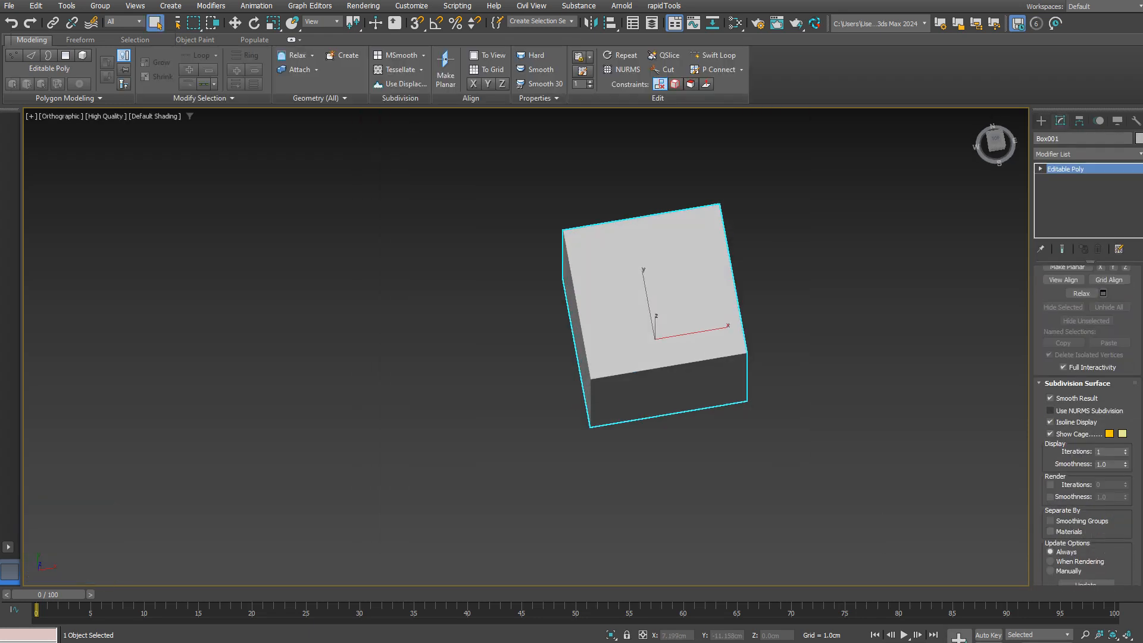
pyautogui.click(1050, 410)
pyautogui.click(1124, 450)
# Bake the box's subdivision smoothing by converting it to an Editable Poly again
pyautogui.moveTo(633, 298); pyautogui.dragTo(633, 313, button='middle')
pyautogui.rightClick(633, 314)
pyautogui.moveTo(677, 463)
pyautogui.click(795, 473)
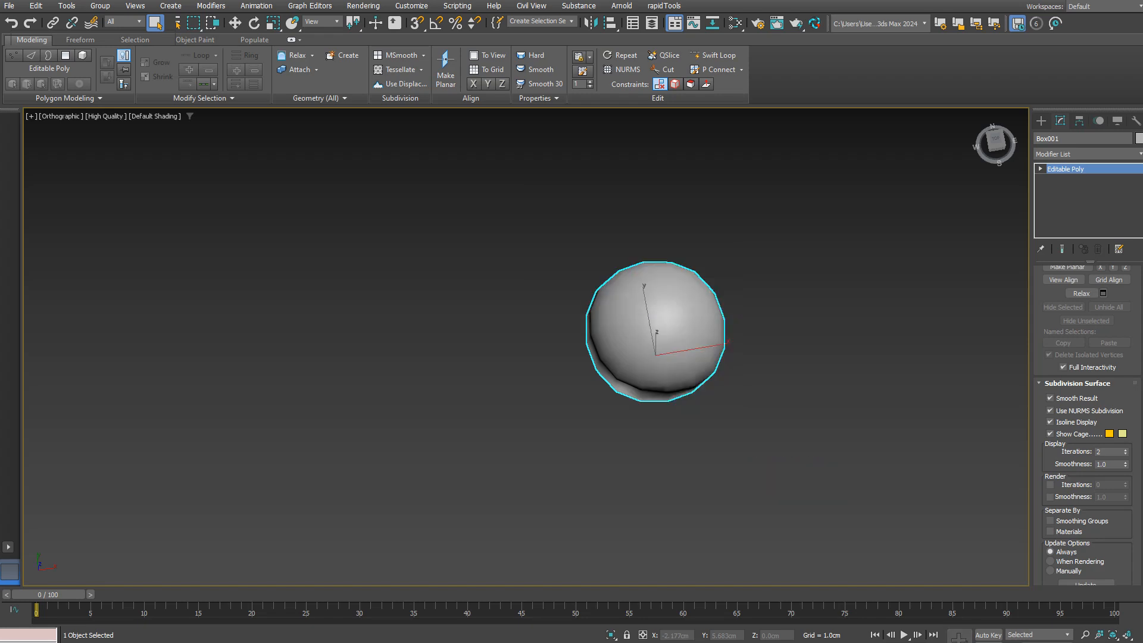
# Select all vertices of the smoothed box and add a Spherify modifier
pyautogui.press('1')
pyautogui.hotkey('ctrl', 'a')
pyautogui.click(1088, 154)
pyautogui.write('sp')
pyautogui.click(1071, 179)
# Show the edges in front view and delete the sphere's lower half of polygons
pyautogui.scroll(3, 655, 314)
pyautogui.keyDown('alt'); pyautogui.moveTo(655, 313); pyautogui.dragTo(647, 253, button='middle'); pyautogui.keyUp('alt')
pyautogui.press('4')
pyautogui.press('F4')
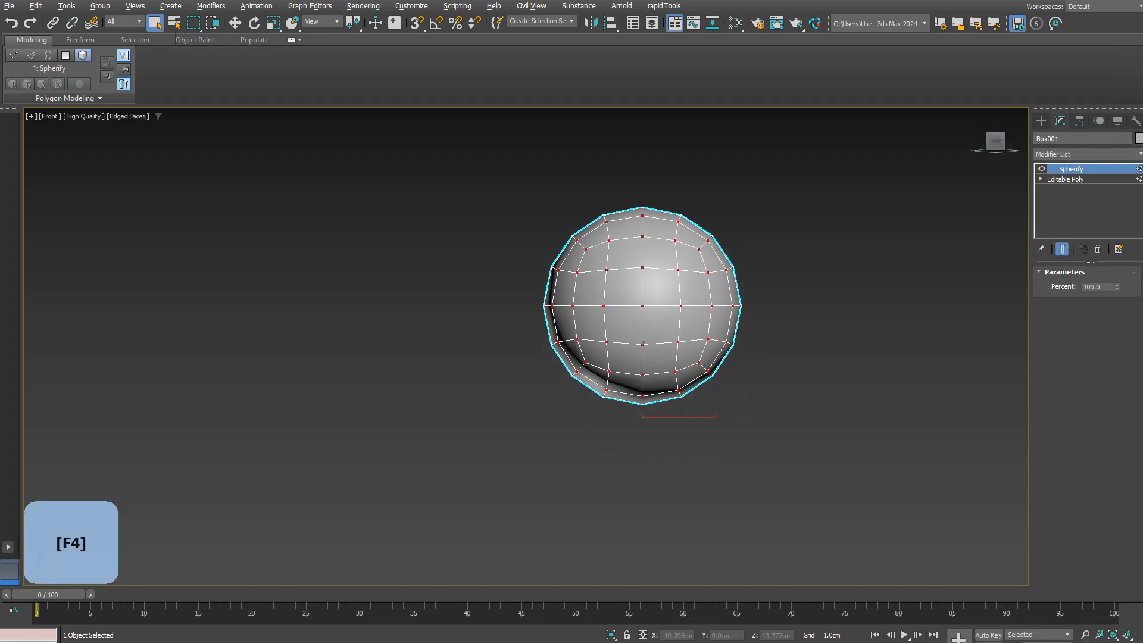
pyautogui.click(65, 55)
pyautogui.moveTo(503, 324); pyautogui.dragTo(785, 440)
pyautogui.press('Delete')
# Add an FFD 2x2x2 modifier to the half sphere and enter its control point level
pyautogui.keyDown('alt'); pyautogui.moveTo(649, 345); pyautogui.dragTo(672, 405, button='middle'); pyautogui.keyUp('alt')
pyautogui.press('1')
pyautogui.click(1088, 154)
pyautogui.write('f')
pyautogui.click(1065, 212)
pyautogui.keyDown('alt'); pyautogui.moveTo(673, 357); pyautogui.dragTo(652, 271, button='middle'); pyautogui.keyUp('alt')
pyautogui.press('1')
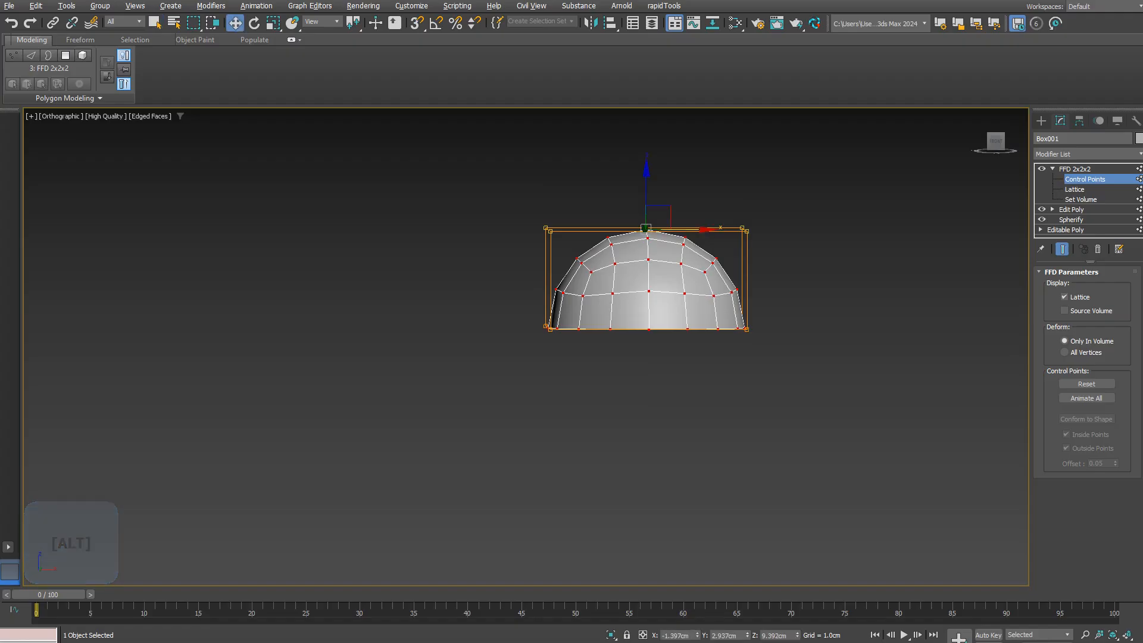
# Flatten the half sphere into a shallow dome by lowering and scaling the lattice's upper control points
pyautogui.moveTo(646, 230); pyautogui.dragTo(646, 266)
pyautogui.press('r')
pyautogui.moveTo(637, 268)
pyautogui.keyDown('alt'); pyautogui.mouseDown(button='middle')
pyautogui.moveTo(630, 295)
pyautogui.moveTo(646, 259)
pyautogui.moveTo(646, 279)
pyautogui.mouseUp(button='middle'); pyautogui.keyUp('alt')
pyautogui.scroll(5, 627, 290)
pyautogui.press('w')
pyautogui.moveTo(666, 274); pyautogui.dragTo(665, 285)
pyautogui.keyDown('alt'); pyautogui.moveTo(665, 285); pyautogui.dragTo(670, 282, button='middle'); pyautogui.keyUp('alt')
pyautogui.press('r')
pyautogui.moveTo(658, 317); pyautogui.dragTo(658, 322)
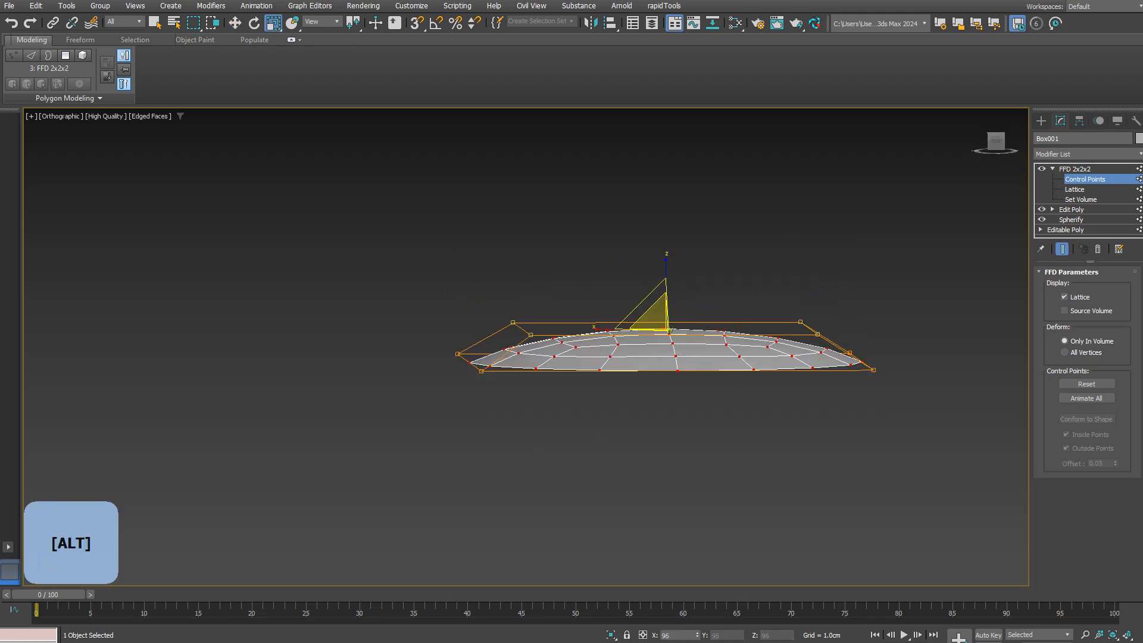
pyautogui.press('w')
pyautogui.keyDown('alt'); pyautogui.moveTo(665, 286); pyautogui.dragTo(674, 356, button='middle'); pyautogui.keyUp('alt')
# Convert the flattened dome to an Editable Poly and center its pivot to the object
pyautogui.rightClick(674, 356)
pyautogui.moveTo(732, 507)
pyautogui.click(824, 517)
pyautogui.scroll(-3, 767, 476)
pyautogui.keyDown('alt'); pyautogui.moveTo(768, 476); pyautogui.dragTo(771, 387, button='middle'); pyautogui.keyUp('alt')
pyautogui.click(1079, 121)
pyautogui.click(1087, 204)
pyautogui.click(1087, 265)
pyautogui.click(1087, 203)
# Copy the dome straight upward as a separate object and scale the copy down slightly
pyautogui.keyDown('shift'); pyautogui.moveTo(697, 262); pyautogui.dragTo(697, 196); pyautogui.keyUp('shift')
pyautogui.click(551, 378)
pyautogui.keyDown('alt'); pyautogui.moveTo(768, 357); pyautogui.dragTo(767, 387, button='middle'); pyautogui.keyUp('alt')
pyautogui.press('r')
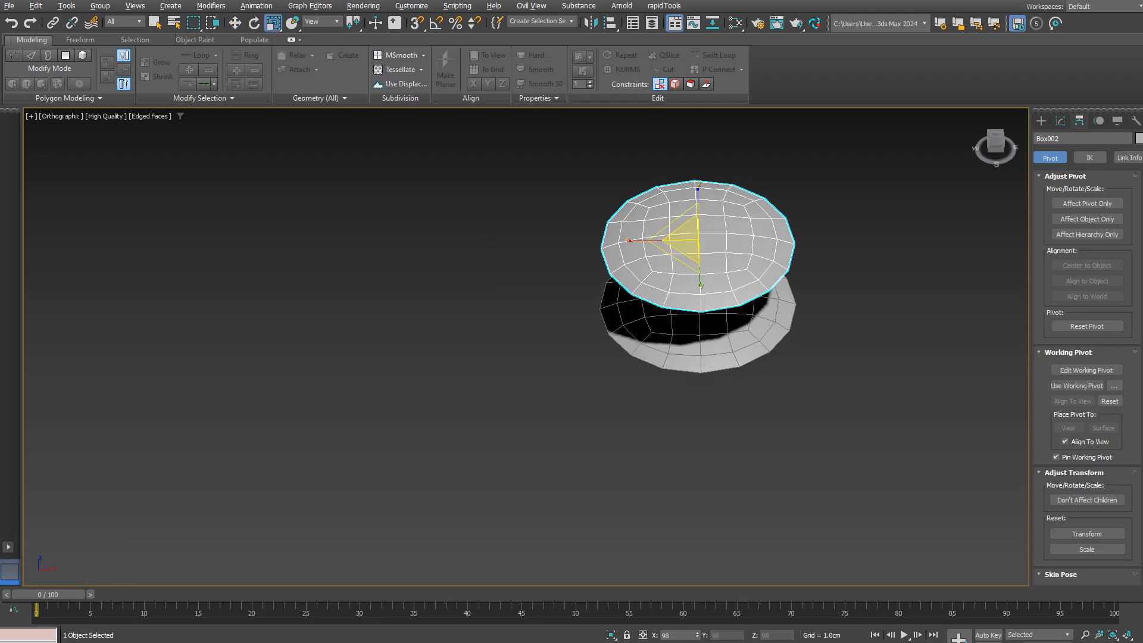
pyautogui.scroll(2, 703, 327)
# With the edge constraint on, straighten the edge loops beside the copied dome's center lines
pyautogui.press('2')
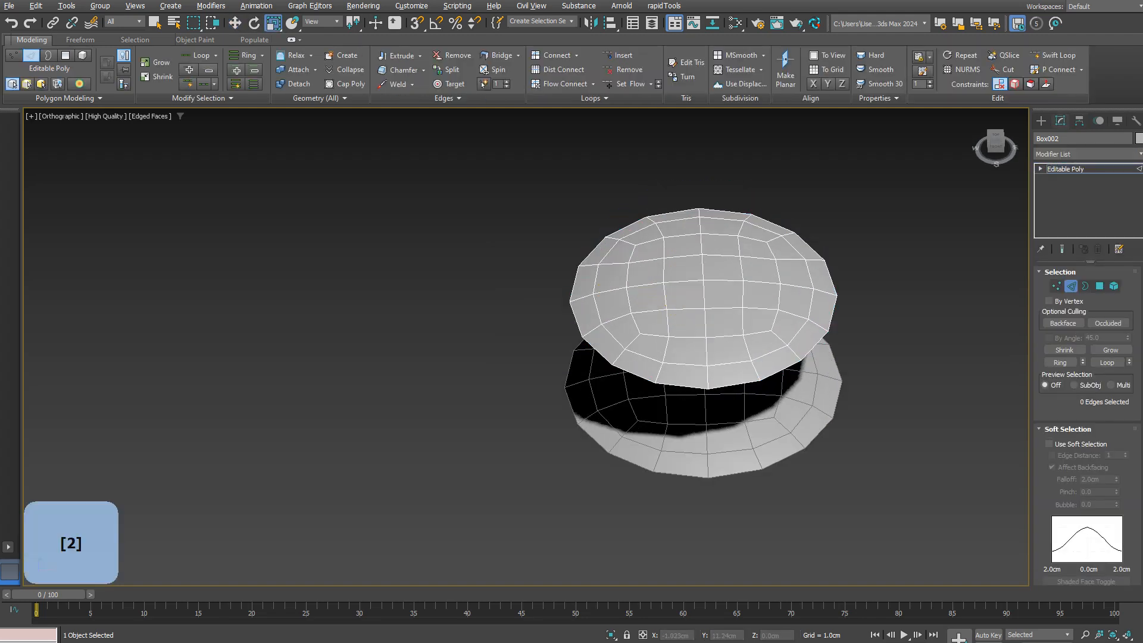
pyautogui.press('4')
pyautogui.keyDown('alt'); pyautogui.moveTo(702, 358); pyautogui.dragTo(703, 404, button='middle'); pyautogui.keyUp('alt')
pyautogui.press('2')
pyautogui.click(649, 375)
pyautogui.keyDown('ctrl'); pyautogui.click(647, 411); pyautogui.keyUp('ctrl')
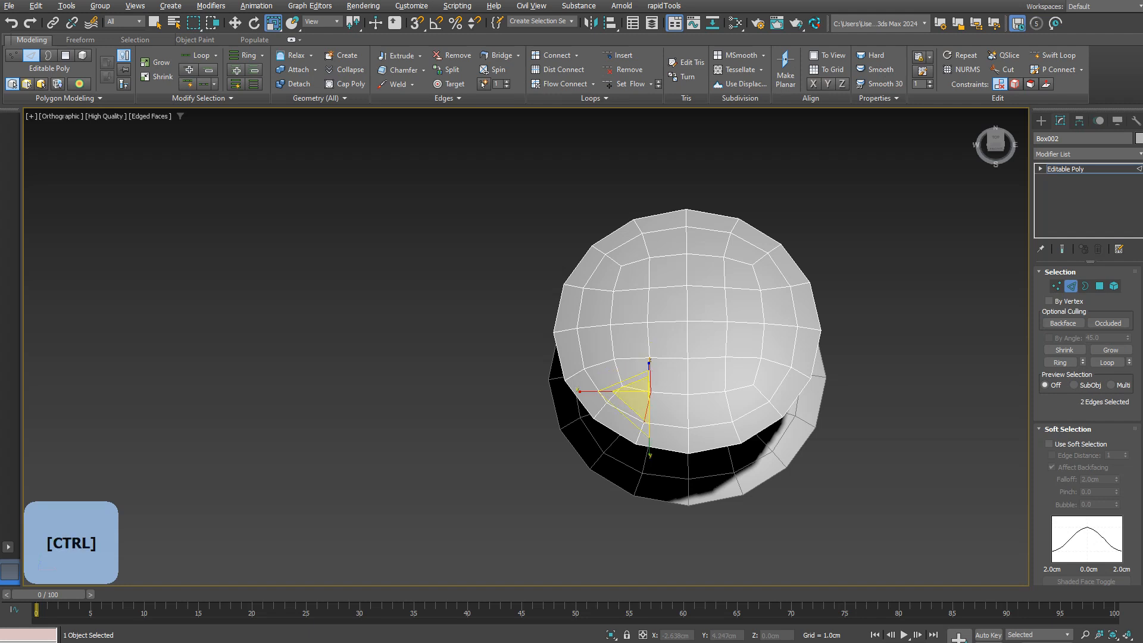
pyautogui.scroll(-5, 1086, 416)
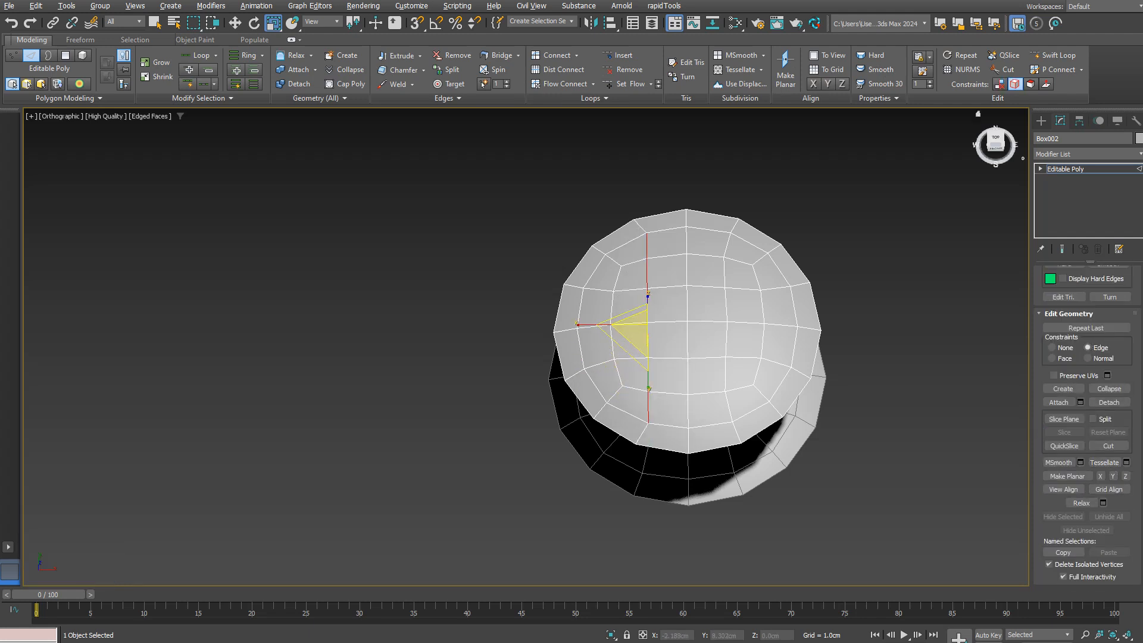
pyautogui.doubleClick(744, 287)
# Apply a Symmetry modifier on X and Y with X flipped to the copied dome, and convert it to an Editable Poly
pyautogui.hotkey('alt', 'x')
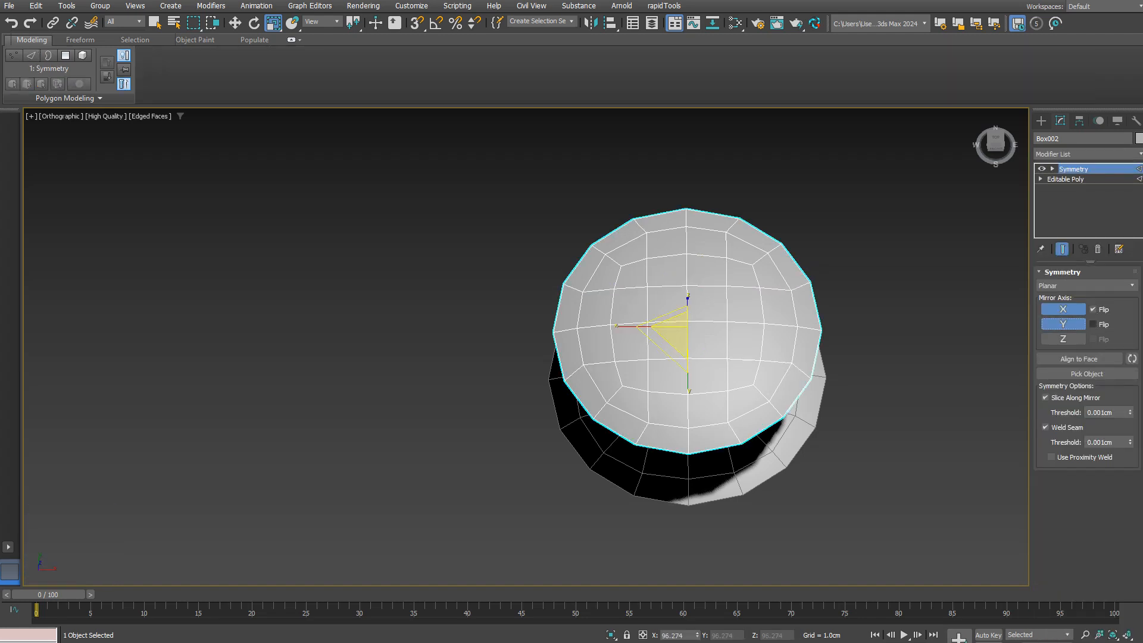
pyautogui.click(1092, 325)
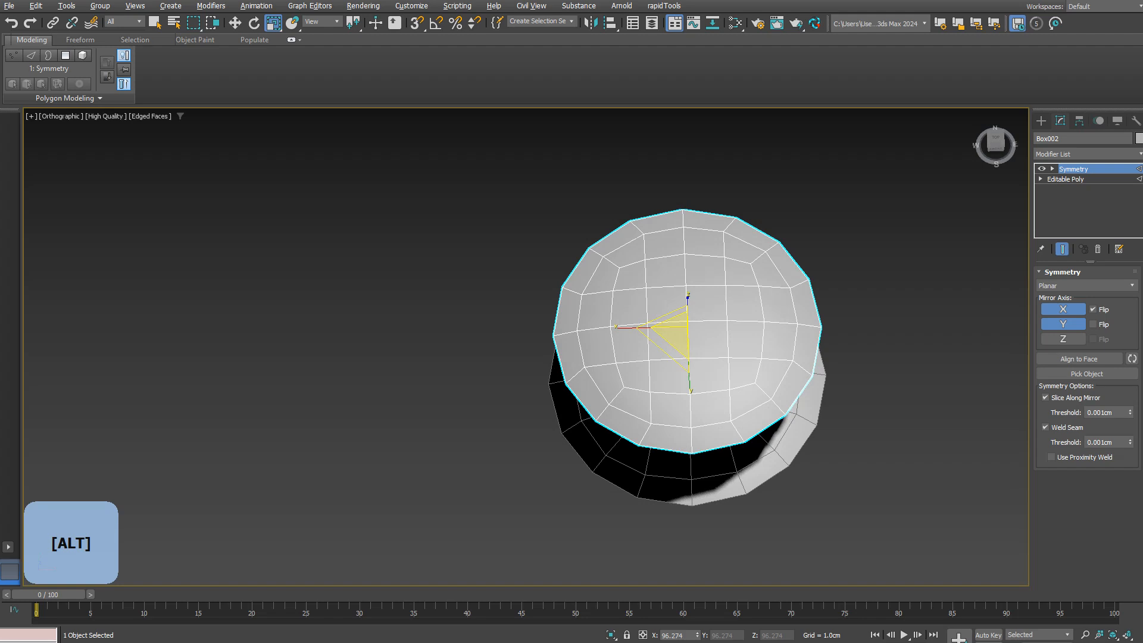
pyautogui.rightClick(751, 289)
pyautogui.moveTo(776, 440)
pyautogui.click(895, 446)
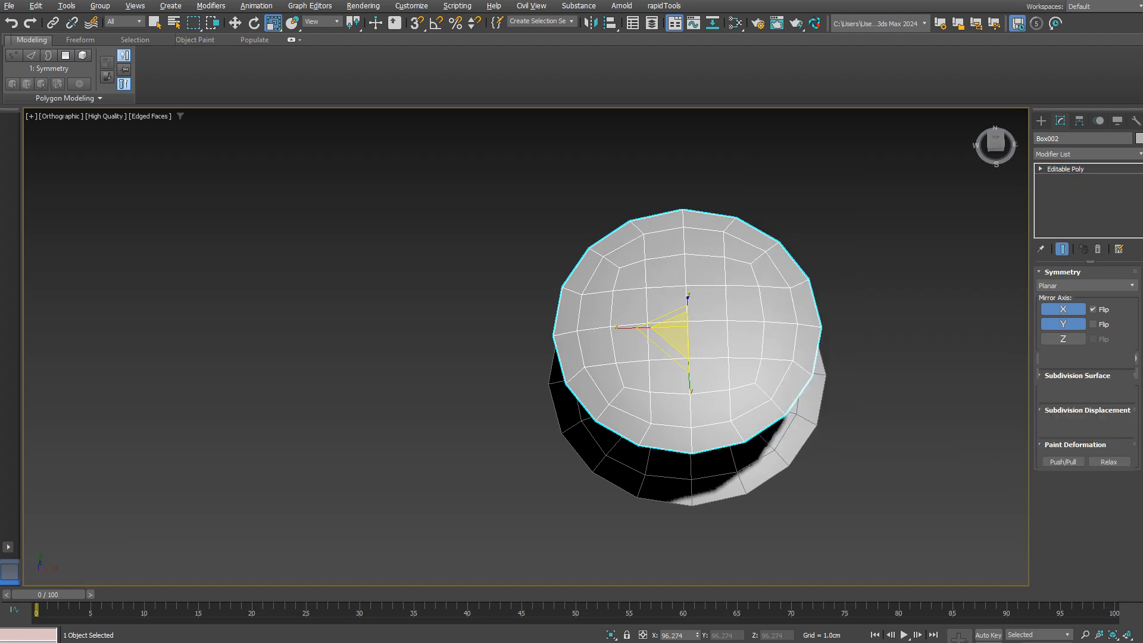
# Select all polygons of the copied dome and inset them by 0.2 cm
pyautogui.press('4')
pyautogui.press('a')
pyautogui.press('z')
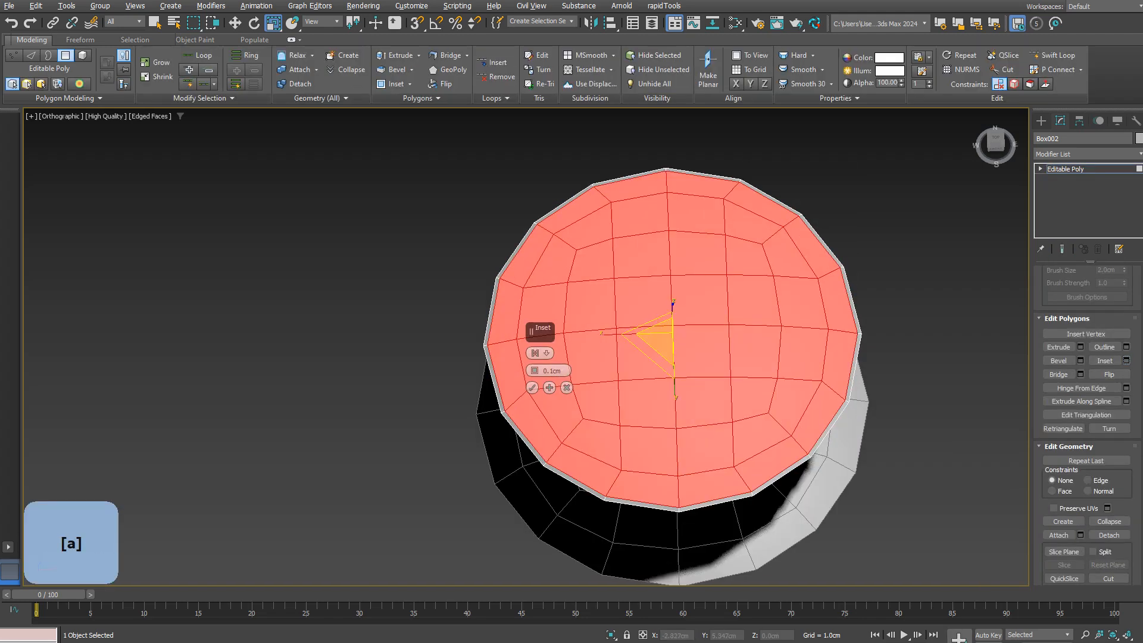
pyautogui.press('2')
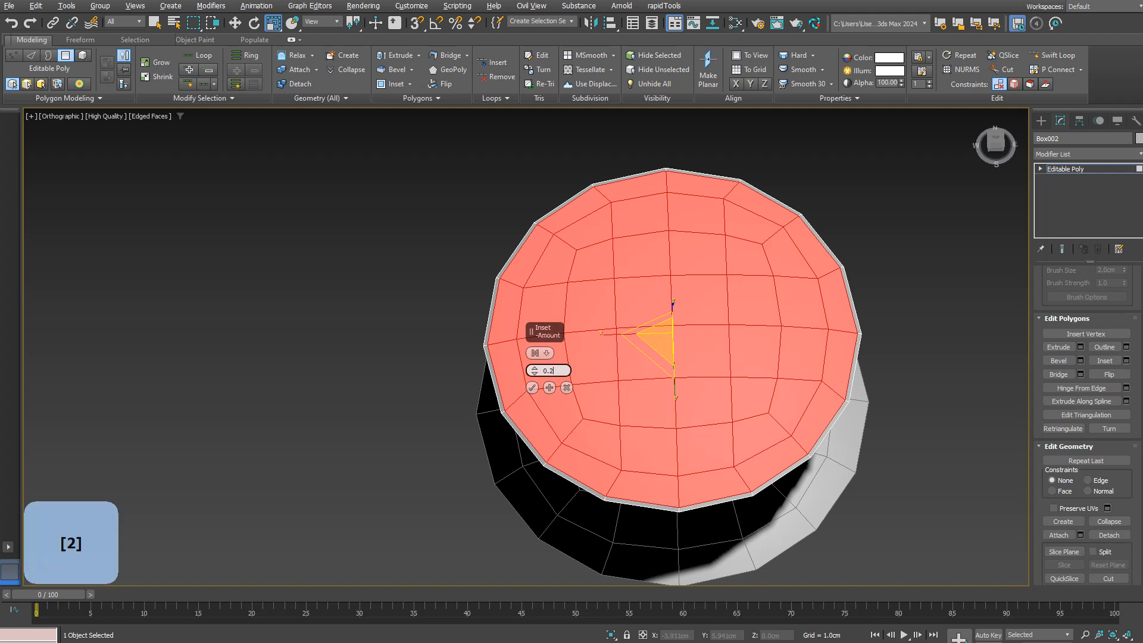
# Select the cross-shaped group of polygons on the dome and inset it twice to form two border rings
pyautogui.click(631, 219)
pyautogui.keyDown('ctrl'); pyautogui.moveTo(631, 260); pyautogui.dragTo(634, 310); pyautogui.keyUp('ctrl')
pyautogui.moveTo(535, 315)
pyautogui.keyDown('ctrl'); pyautogui.mouseDown()
pyautogui.moveTo(587, 363)
pyautogui.moveTo(640, 458)
pyautogui.moveTo(693, 330)
pyautogui.moveTo(687, 220)
pyautogui.moveTo(794, 334)
pyautogui.mouseUp(); pyautogui.keyUp('ctrl')
pyautogui.click(1125, 360)
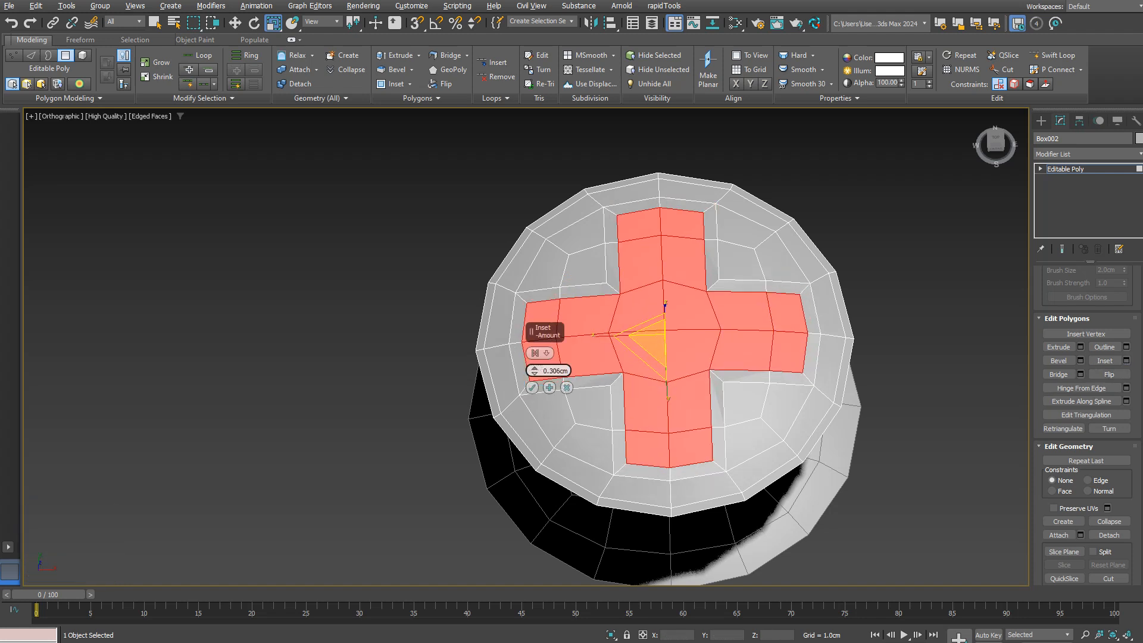
pyautogui.moveTo(534, 371); pyautogui.dragTo(535, 372)
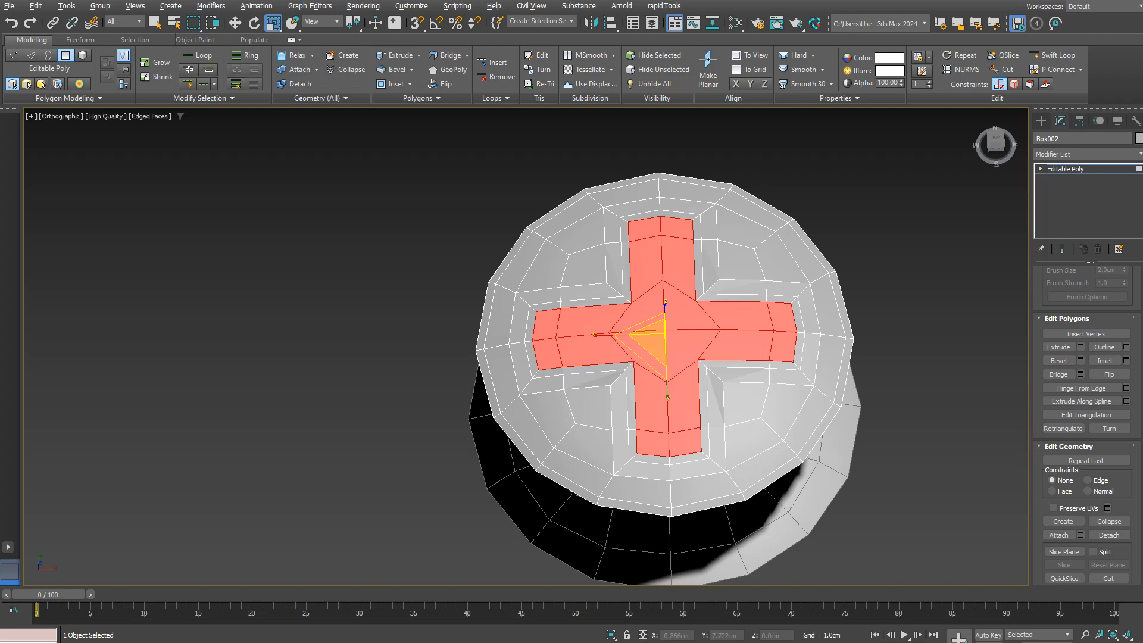
# Slide the diamond vertices at the cross's center along their edges, snapping them in line with its inner corners
pyautogui.press('z')
pyautogui.press('1')
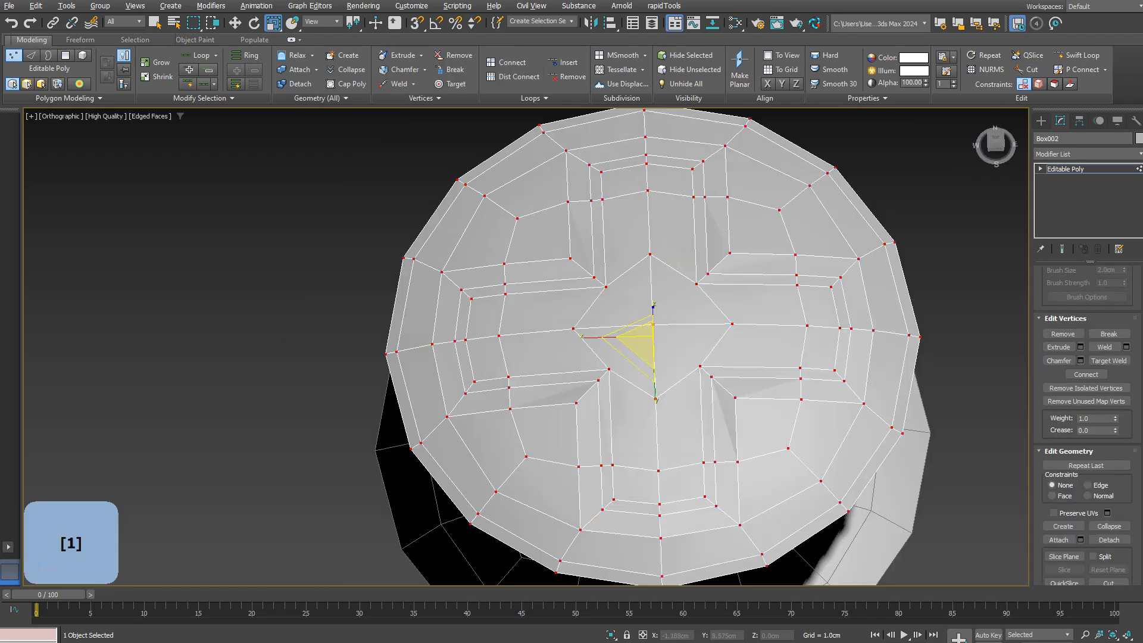
pyautogui.press('w')
pyautogui.moveTo(605, 285); pyautogui.dragTo(605, 287)
pyautogui.click(573, 329)
pyautogui.moveTo(598, 328); pyautogui.dragTo(605, 345)
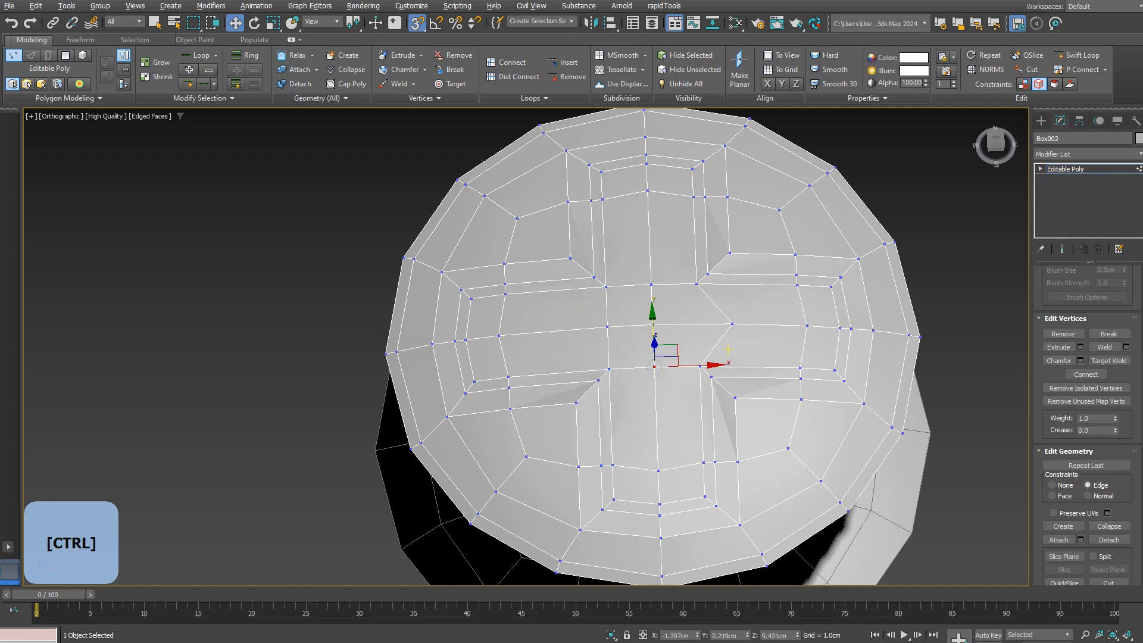
# Lower the detailed dome toward the original dome and switch to the top view
pyautogui.click(1041, 121)
pyautogui.scroll(-3, 807, 269)
pyautogui.keyDown('alt'); pyautogui.moveTo(807, 269); pyautogui.dragTo(804, 208, button='middle'); pyautogui.keyUp('alt')
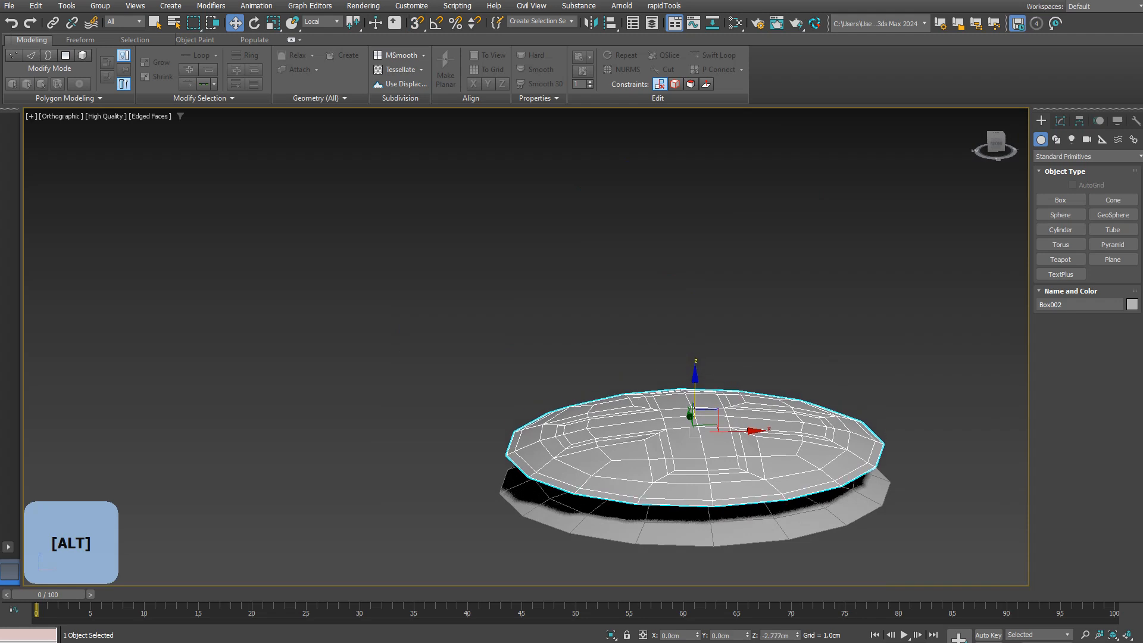
pyautogui.press('t')
pyautogui.scroll(2, 607, 300)
pyautogui.scroll(-2, 701, 291)
# Set PolyDraw to draw on a surface and pick the original dome beneath as the target
pyautogui.click(135, 40)
pyautogui.click(81, 40)
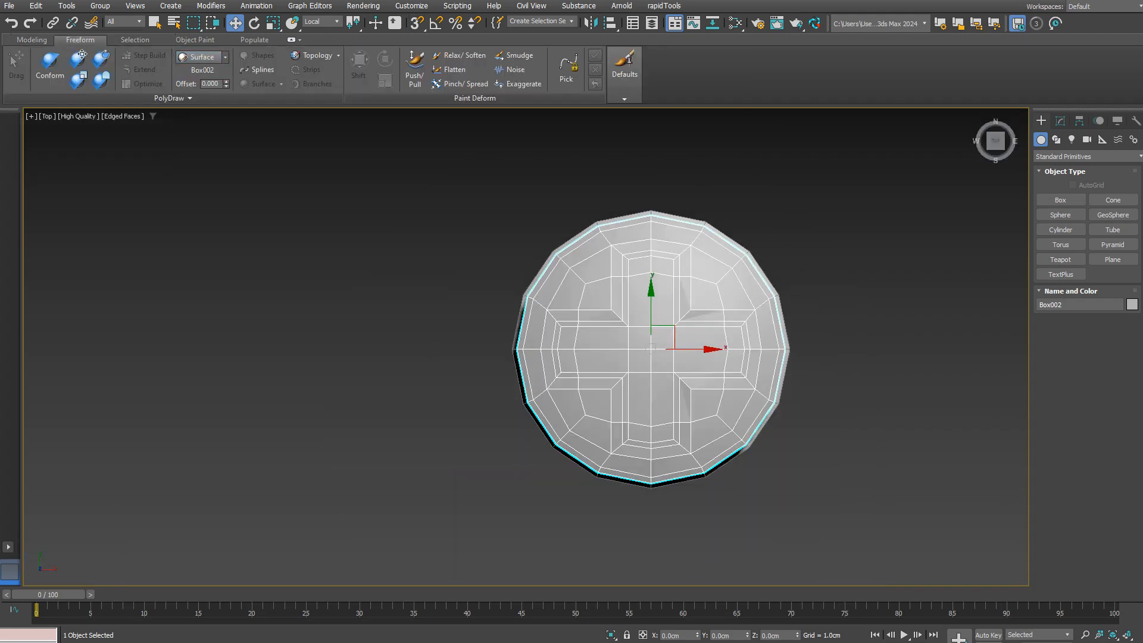
pyautogui.click(202, 71)
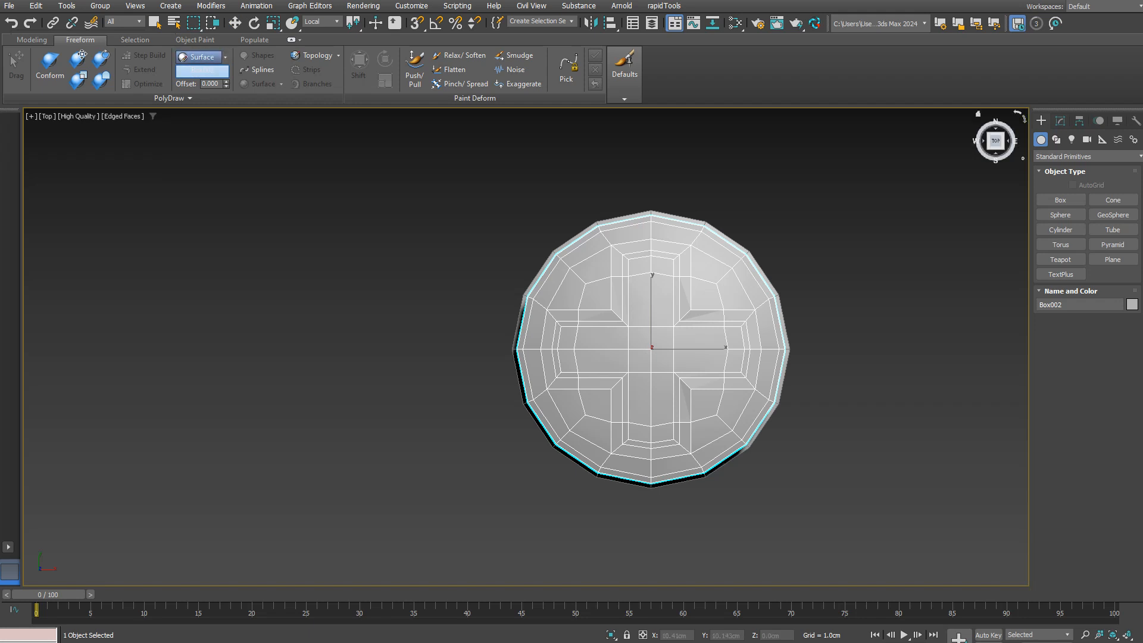
pyautogui.press('Escape')
pyautogui.click(225, 57)
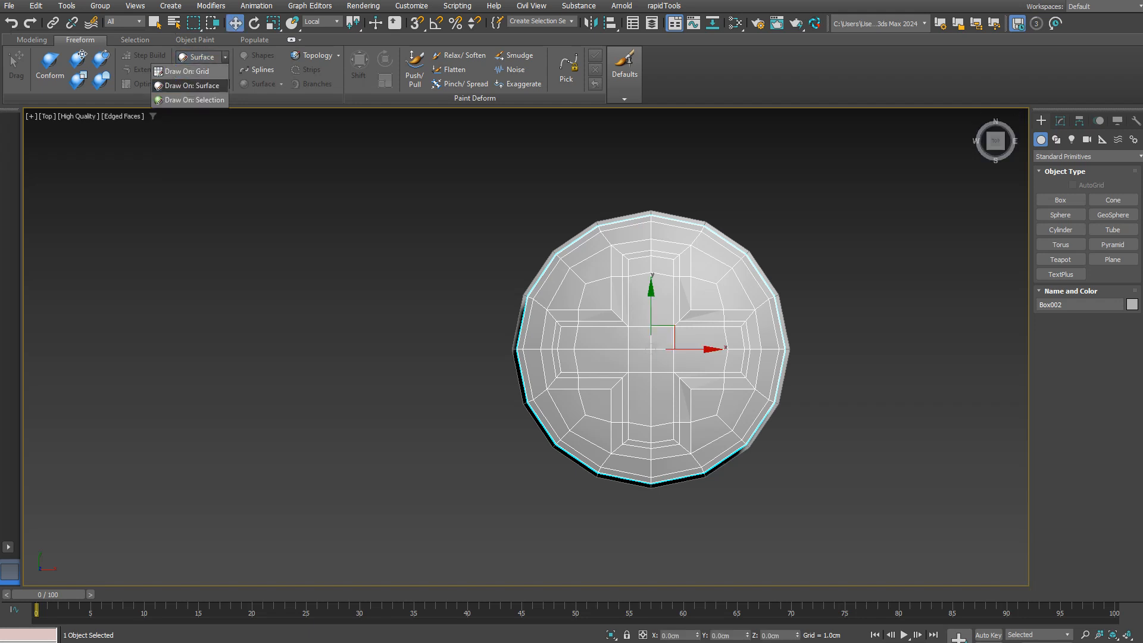
pyautogui.click(191, 85)
pyautogui.click(202, 70)
pyautogui.click(540, 275)
# Conform the whole detailed dome to the original dome's surface in top view with the Conform brush
pyautogui.keyDown('alt'); pyautogui.moveTo(540, 275); pyautogui.dragTo(554, 229, button='middle'); pyautogui.keyUp('alt')
pyautogui.click(49, 62)
pyautogui.scroll(-2, 663, 166)
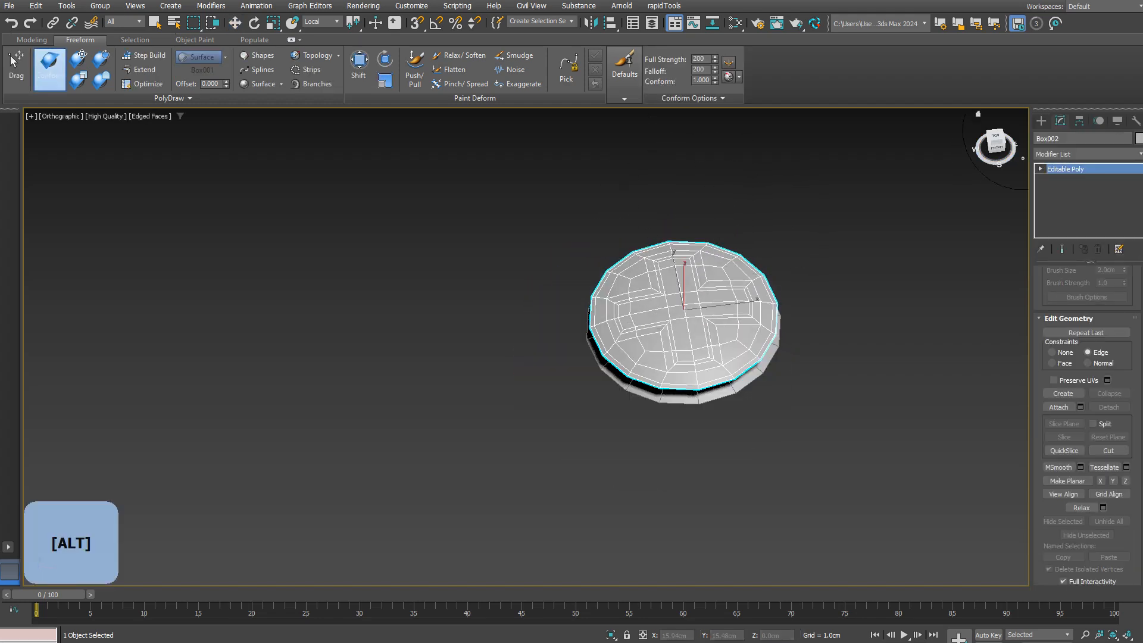
pyautogui.press('t')
pyautogui.scroll(-3, 710, 321)
pyautogui.scroll(5, 643, 293)
pyautogui.keyDown('alt'); pyautogui.moveTo(829, 298); pyautogui.dragTo(813, 254, button='middle'); pyautogui.keyUp('alt')
# Move the conformed dome upward, away from the original dome
pyautogui.press('w')
pyautogui.moveTo(745, 305); pyautogui.dragTo(746, 203)
pyautogui.scroll(1, 767, 238)
pyautogui.keyDown('alt'); pyautogui.moveTo(746, 205); pyautogui.dragTo(717, 246, button='middle'); pyautogui.keyUp('alt')
# Hide the edges and smooth the shading across all polygons of the conformed dome
pyautogui.click(32, 39)
pyautogui.scroll(3, 727, 228)
pyautogui.press('F4')
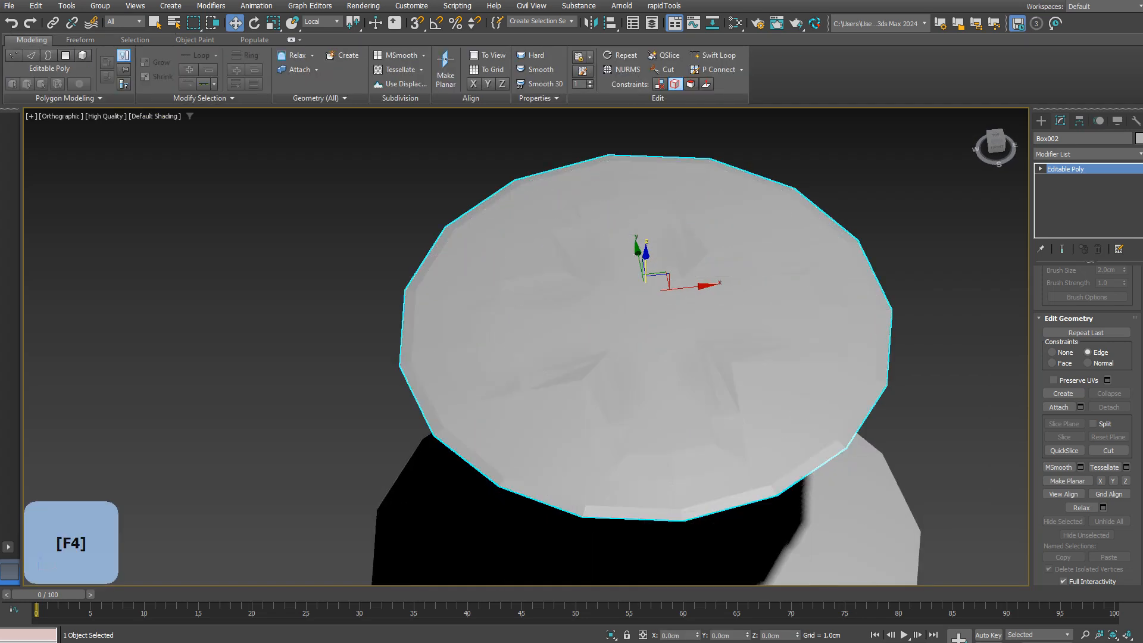
pyautogui.press('4')
pyautogui.hotkey('ctrl', 'a')
pyautogui.click(877, 243)
pyautogui.scroll(-3, 877, 243)
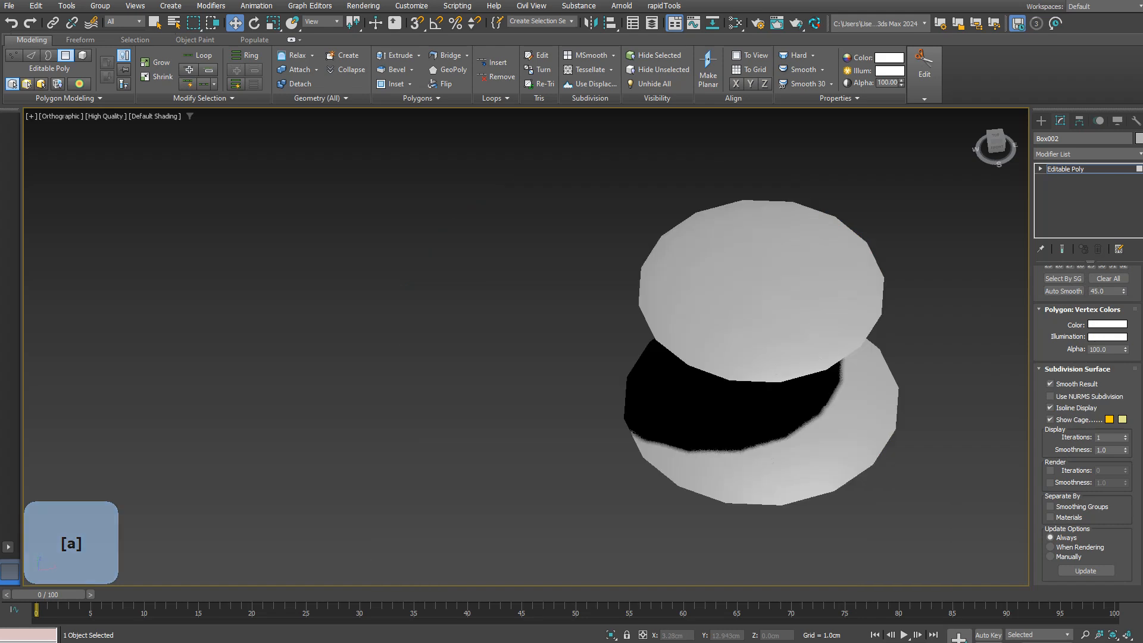
# Show the edges, select all inner polygons of the cross and extrude them by -0.3 cm
pyautogui.keyDown('alt'); pyautogui.moveTo(834, 241); pyautogui.dragTo(832, 262, button='middle'); pyautogui.keyUp('alt')
pyautogui.press('F4')
pyautogui.scroll(3, 756, 262)
pyautogui.keyDown('ctrl'); pyautogui.click(606, 306); pyautogui.keyUp('ctrl')
pyautogui.keyDown('ctrl'); pyautogui.click(612, 344); pyautogui.keyUp('ctrl')
pyautogui.keyDown('ctrl'); pyautogui.click(672, 294); pyautogui.keyUp('ctrl')
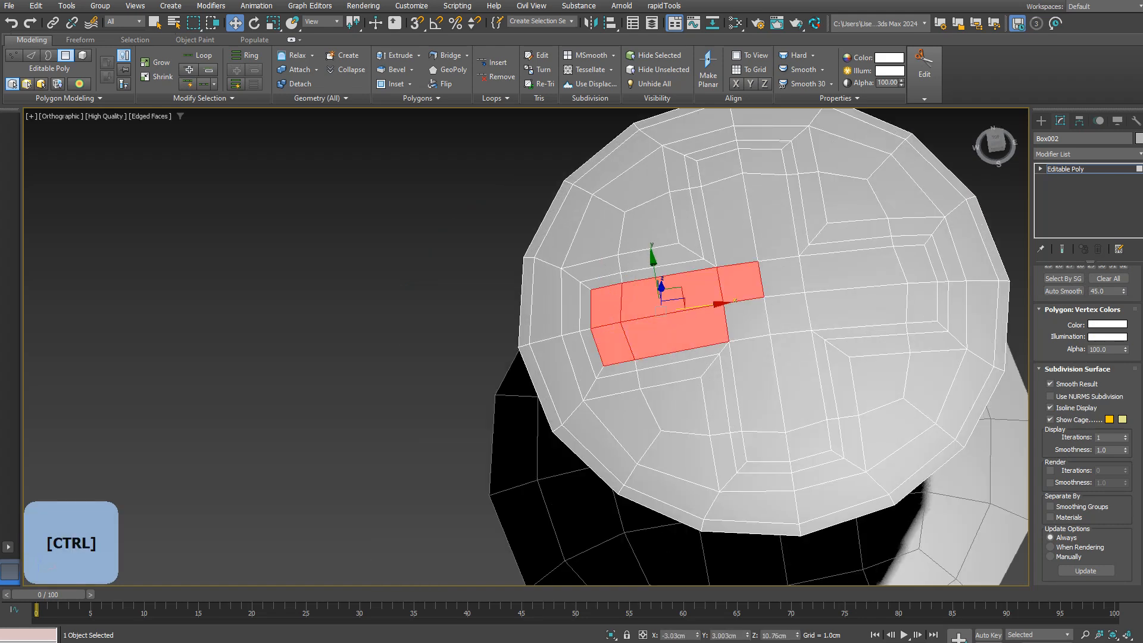
pyautogui.keyDown('ctrl'); pyautogui.click(747, 319); pyautogui.keyUp('ctrl')
pyautogui.keyDown('ctrl'); pyautogui.click(780, 277); pyautogui.keyUp('ctrl')
pyautogui.keyDown('ctrl'); pyautogui.click(856, 307); pyautogui.keyUp('ctrl')
pyautogui.keyDown('ctrl'); pyautogui.click(922, 302); pyautogui.keyUp('ctrl')
pyautogui.keyDown('ctrl'); pyautogui.click(915, 263); pyautogui.keyUp('ctrl')
pyautogui.keyDown('ctrl'); pyautogui.click(771, 216); pyautogui.keyUp('ctrl')
pyautogui.keyDown('ctrl'); pyautogui.click(763, 161); pyautogui.keyUp('ctrl')
pyautogui.keyDown('ctrl'); pyautogui.click(719, 173); pyautogui.keyUp('ctrl')
pyautogui.keyDown('ctrl'); pyautogui.click(756, 387); pyautogui.keyUp('ctrl')
pyautogui.keyDown('ctrl'); pyautogui.click(766, 446); pyautogui.keyUp('ctrl')
pyautogui.keyDown('ctrl'); pyautogui.click(809, 441); pyautogui.keyUp('ctrl')
pyautogui.keyDown('ctrl'); pyautogui.click(798, 381); pyautogui.keyUp('ctrl')
pyautogui.scroll(10, 1060, 326)
pyautogui.click(1080, 311)
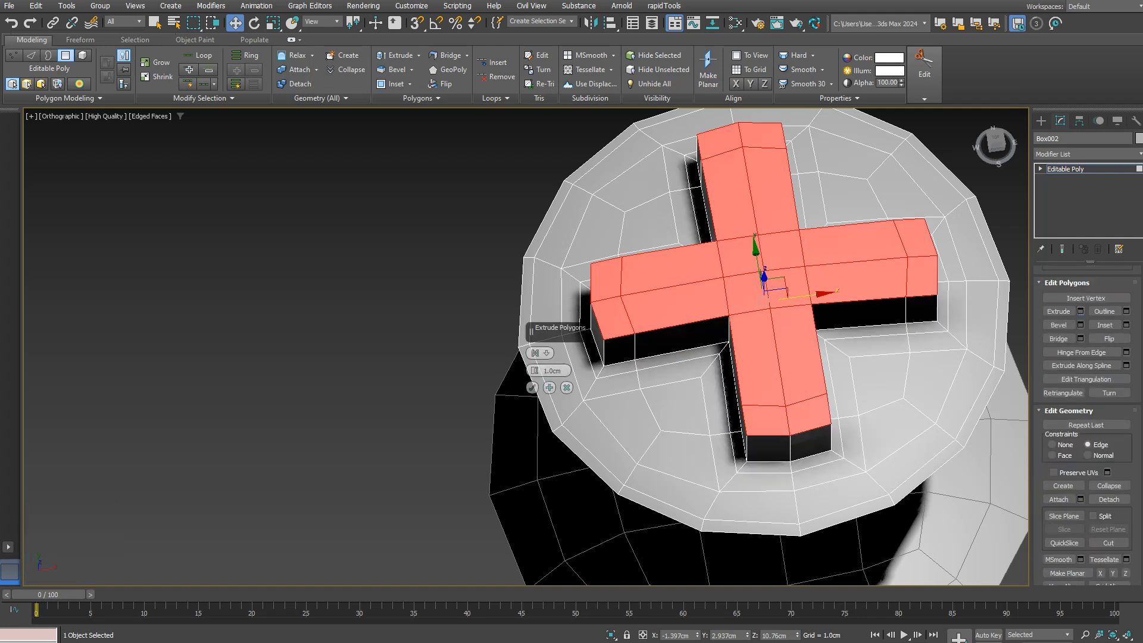
pyautogui.moveTo(534, 370); pyautogui.dragTo(535, 447)
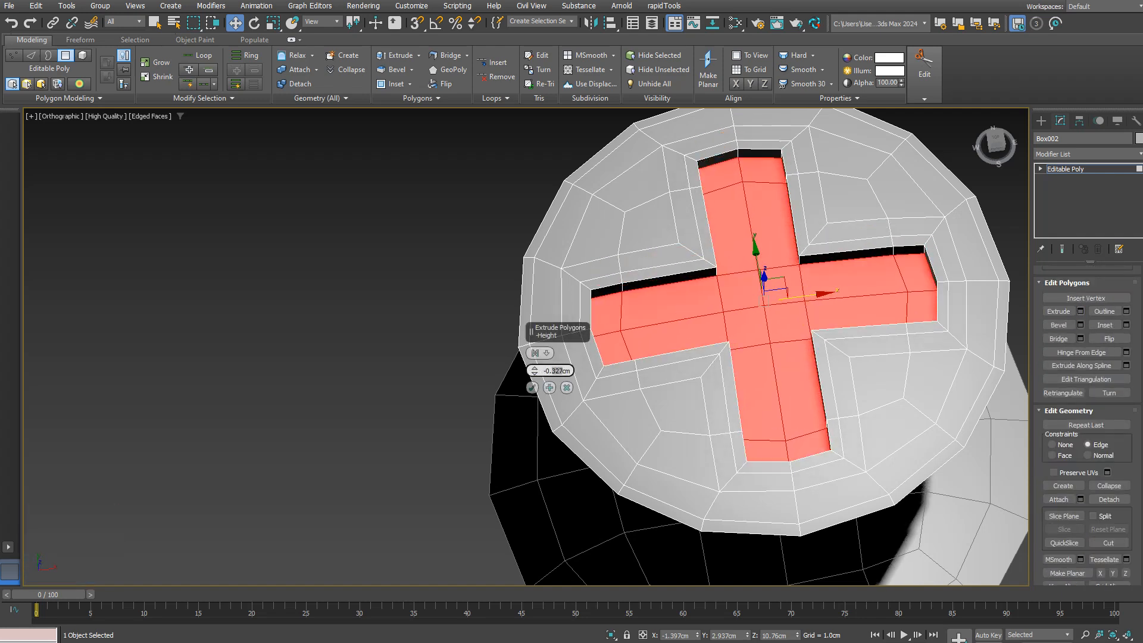
pyautogui.doubleClick(557, 371)
pyautogui.write('-0.3')
pyautogui.click(532, 388)
# Set the sub-object constraint to None and inset the floor polygons of the cross recess
pyautogui.moveTo(764, 286); pyautogui.dragTo(764, 293)
pyautogui.hotkey('ctrl', 'z')
pyautogui.click(1052, 444)
pyautogui.scroll(2, 809, 329)
pyautogui.keyDown('alt'); pyautogui.moveTo(809, 330); pyautogui.dragTo(808, 309, button='middle'); pyautogui.keyUp('alt')
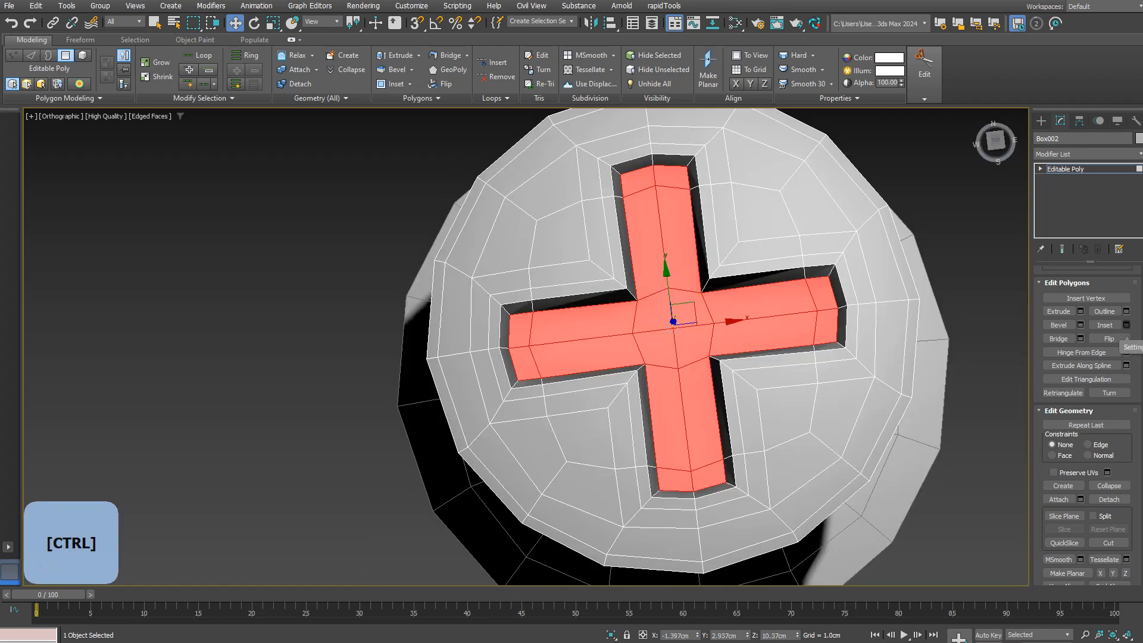
pyautogui.click(1126, 325)
pyautogui.click(532, 388)
pyautogui.keyDown('alt'); pyautogui.moveTo(532, 387); pyautogui.dragTo(527, 364, button='middle'); pyautogui.keyUp('alt')
pyautogui.click(328, 322)
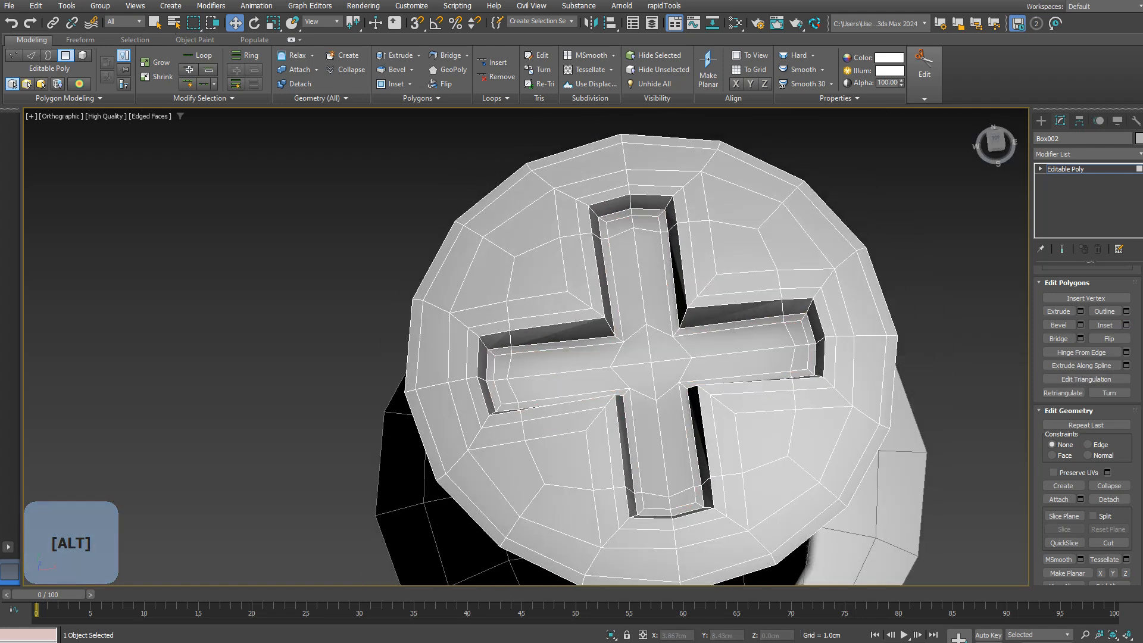
# Slide the center and arm-end vertices of the recess floor along their edges to straighten the cross's grid
pyautogui.press('4')
pyautogui.press('1')
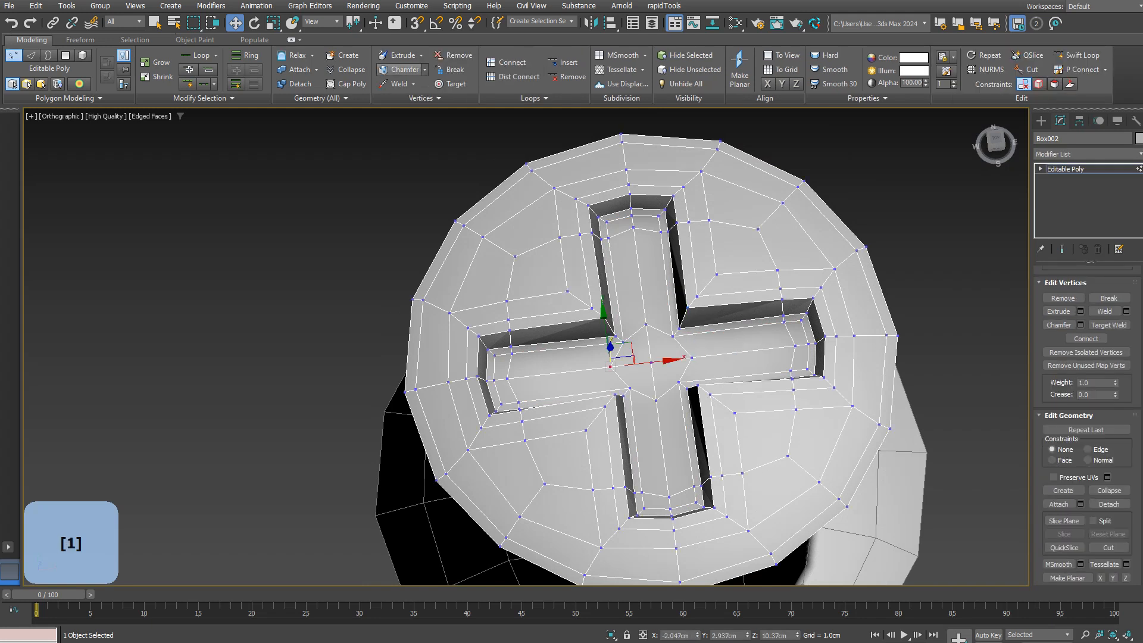
pyautogui.hotkey('shift', 'x')
pyautogui.moveTo(610, 367); pyautogui.dragTo(651, 363)
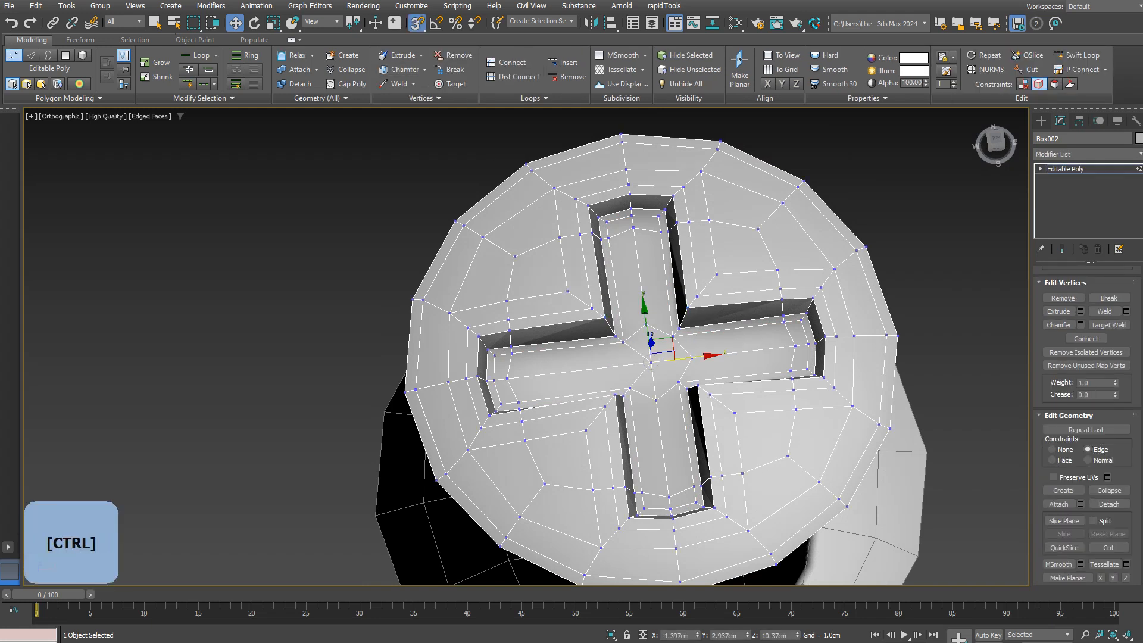
pyautogui.moveTo(652, 362); pyautogui.dragTo(641, 288)
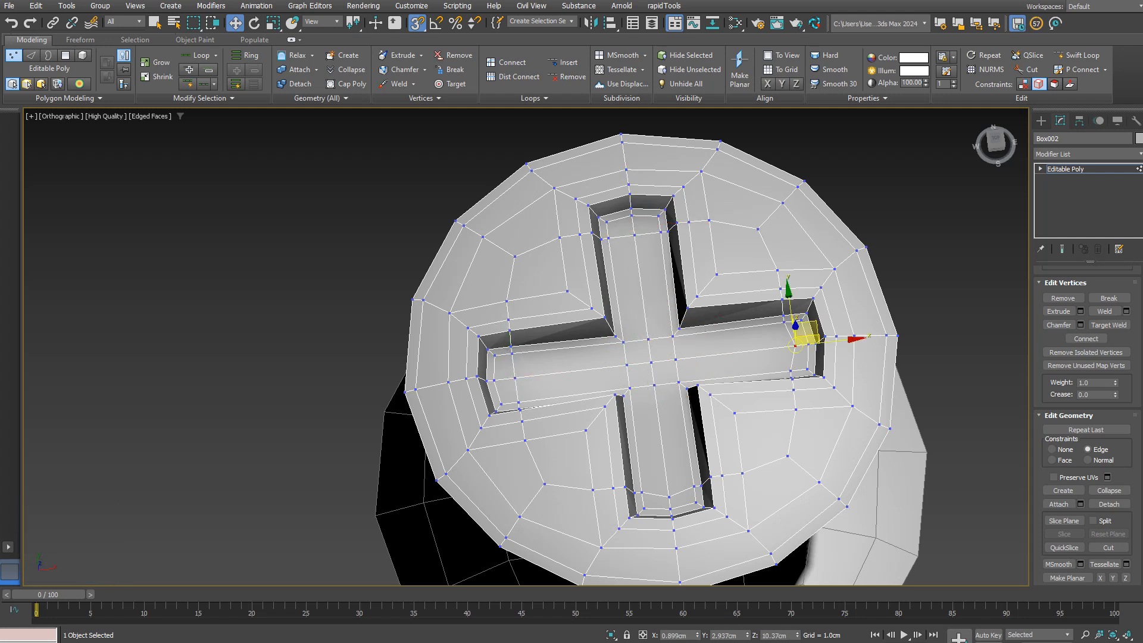
pyautogui.moveTo(694, 488); pyautogui.dragTo(654, 455, button='middle')
pyautogui.click(741, 426)
# Add a CreaseSet modifier and select edges by a face angle of 90 with a tolerance of 40
pyautogui.click(1085, 154)
pyautogui.write('crea')
pyautogui.press('Return')
pyautogui.write('2')
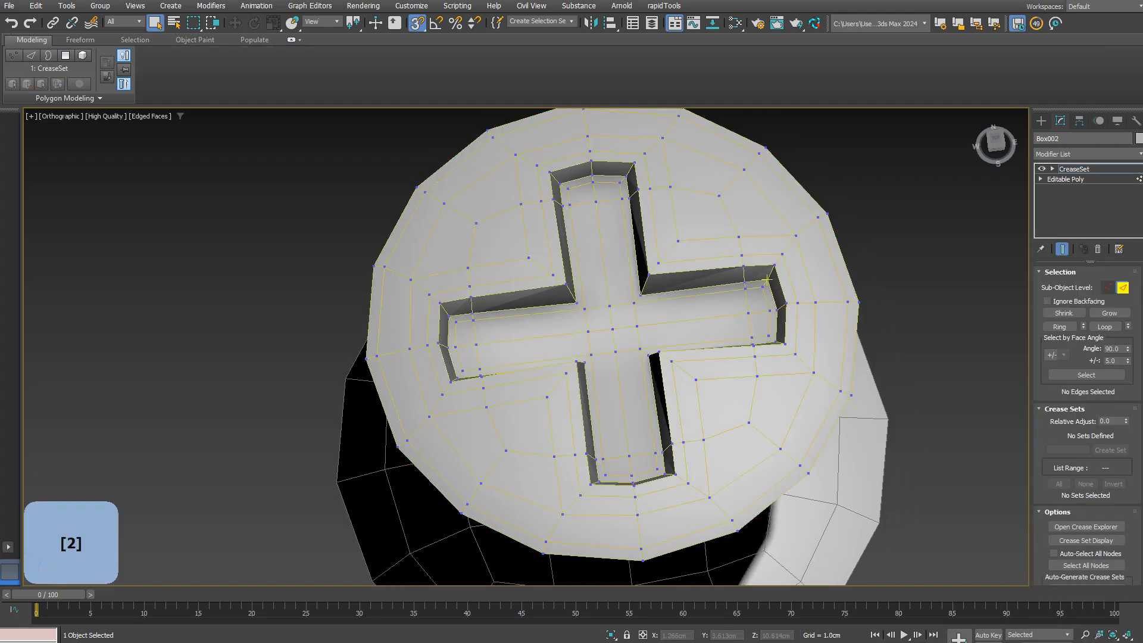
pyautogui.write('40')
pyautogui.click(1086, 375)
# Deselect the recess's vertical corner edges and create a crease set of 0.7 from the rim and floor edges
pyautogui.keyDown('alt'); pyautogui.moveTo(735, 291); pyautogui.dragTo(506, 259, button='middle'); pyautogui.keyUp('alt')
pyautogui.scroll(5, 763, 255)
pyautogui.scroll(-5, 764, 256)
pyautogui.keyDown('alt'); pyautogui.click(515, 253); pyautogui.keyUp('alt')
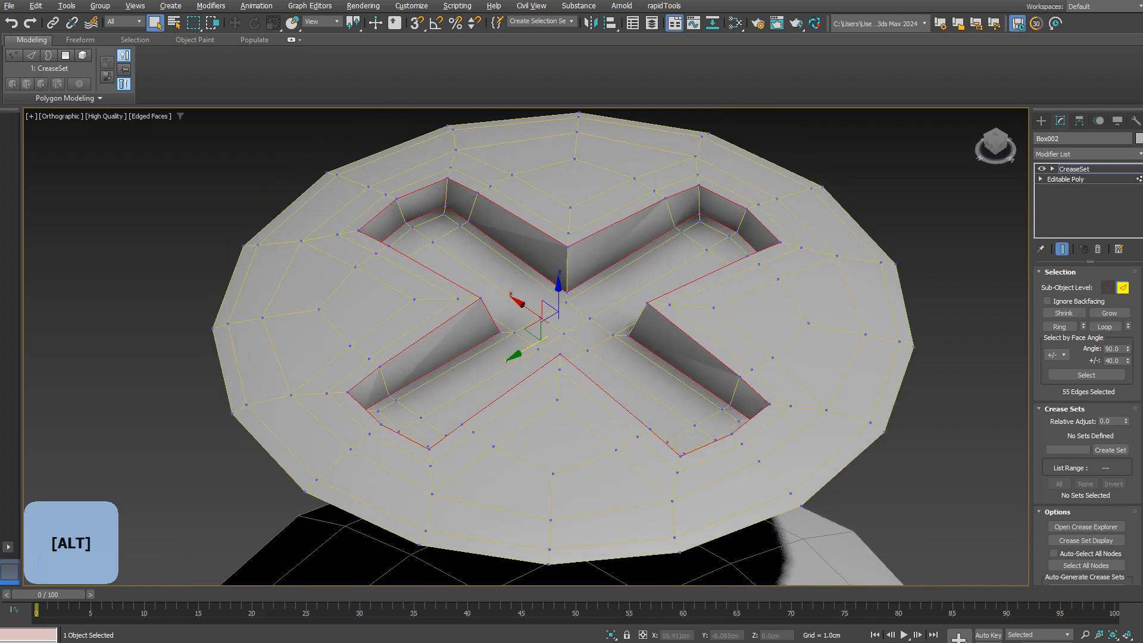
pyautogui.keyDown('alt'); pyautogui.click(447, 192); pyautogui.keyUp('alt')
pyautogui.keyDown('alt'); pyautogui.moveTo(446, 192); pyautogui.dragTo(378, 195, button='middle'); pyautogui.keyUp('alt')
pyautogui.keyDown('alt'); pyautogui.click(603, 371); pyautogui.keyUp('alt')
pyautogui.keyDown('alt'); pyautogui.moveTo(602, 371); pyautogui.dragTo(602, 396, button='middle'); pyautogui.keyUp('alt')
pyautogui.click(1110, 450)
pyautogui.click(1120, 435)
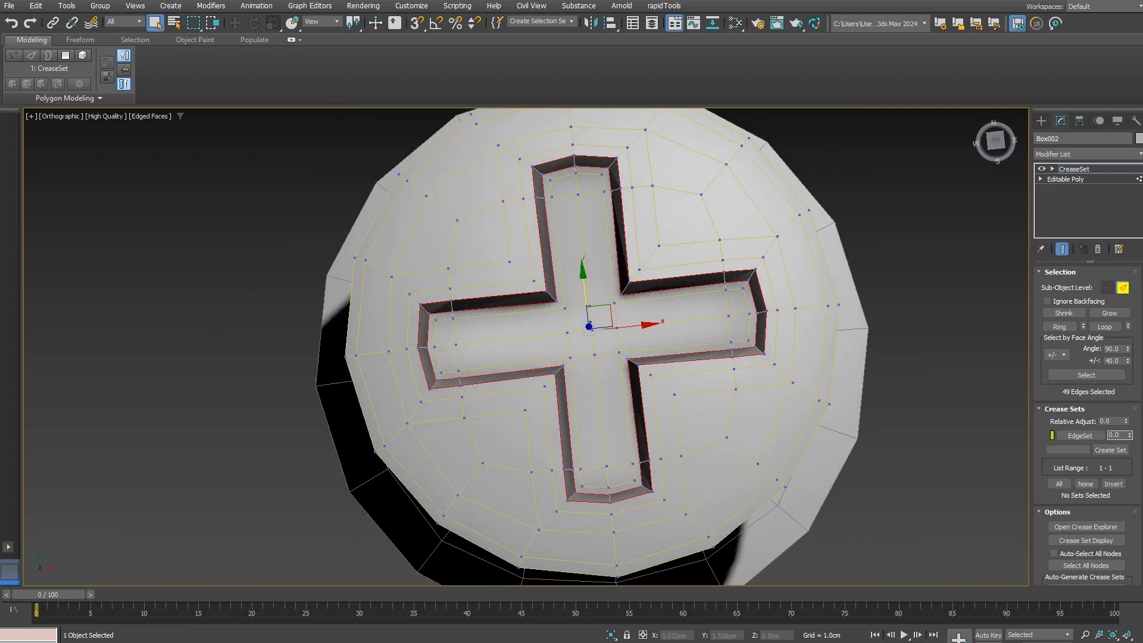
pyautogui.write('7')
# Select the 12 vertical corner edges of the cross recess and create a second crease set of 0.6
pyautogui.click(537, 171)
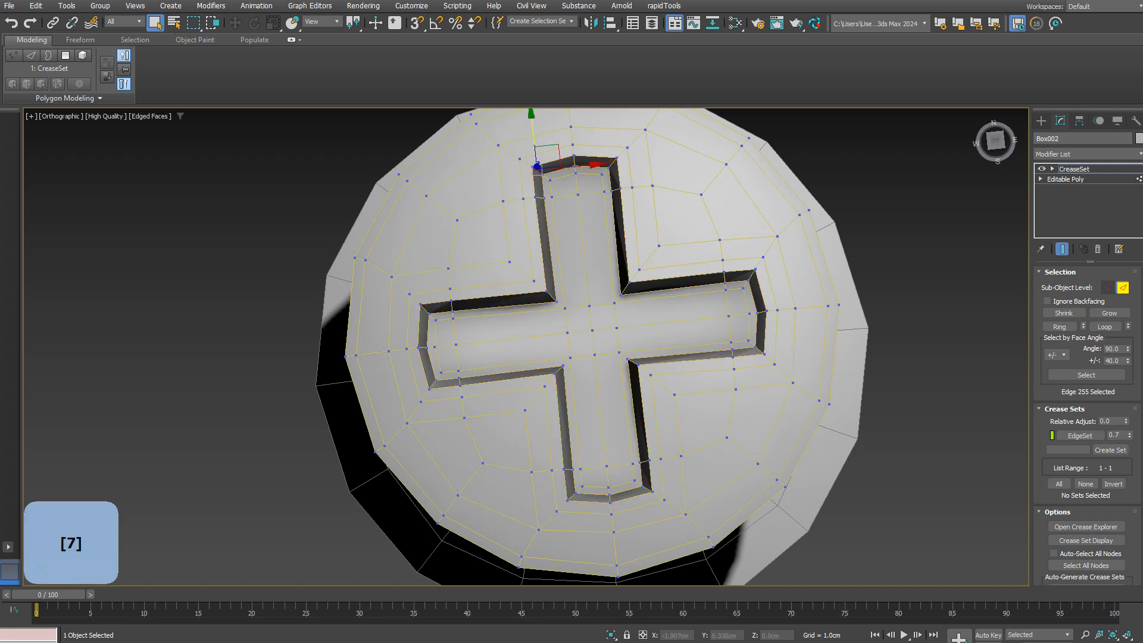
pyautogui.keyDown('alt'); pyautogui.moveTo(537, 171); pyautogui.dragTo(553, 155, button='middle'); pyautogui.keyUp('alt')
pyautogui.keyDown('ctrl'); pyautogui.click(767, 231); pyautogui.keyUp('ctrl')
pyautogui.keyDown('alt'); pyautogui.moveTo(767, 230); pyautogui.dragTo(851, 235, button='middle'); pyautogui.keyUp('alt')
pyautogui.keyDown('ctrl'); pyautogui.click(731, 305); pyautogui.keyUp('ctrl')
pyautogui.keyDown('alt'); pyautogui.moveTo(731, 305); pyautogui.dragTo(771, 271, button='middle'); pyautogui.keyUp('alt')
pyautogui.keyDown('ctrl'); pyautogui.click(810, 198); pyautogui.keyUp('ctrl')
pyautogui.keyDown('alt'); pyautogui.moveTo(810, 198); pyautogui.dragTo(897, 208, button='middle'); pyautogui.keyUp('alt')
pyautogui.keyDown('ctrl'); pyautogui.click(720, 220); pyautogui.keyUp('ctrl')
pyautogui.keyDown('alt'); pyautogui.moveTo(720, 220); pyautogui.dragTo(861, 195, button='middle'); pyautogui.keyUp('alt')
pyautogui.keyDown('ctrl'); pyautogui.click(792, 197); pyautogui.keyUp('ctrl')
pyautogui.scroll(4, 744, 181)
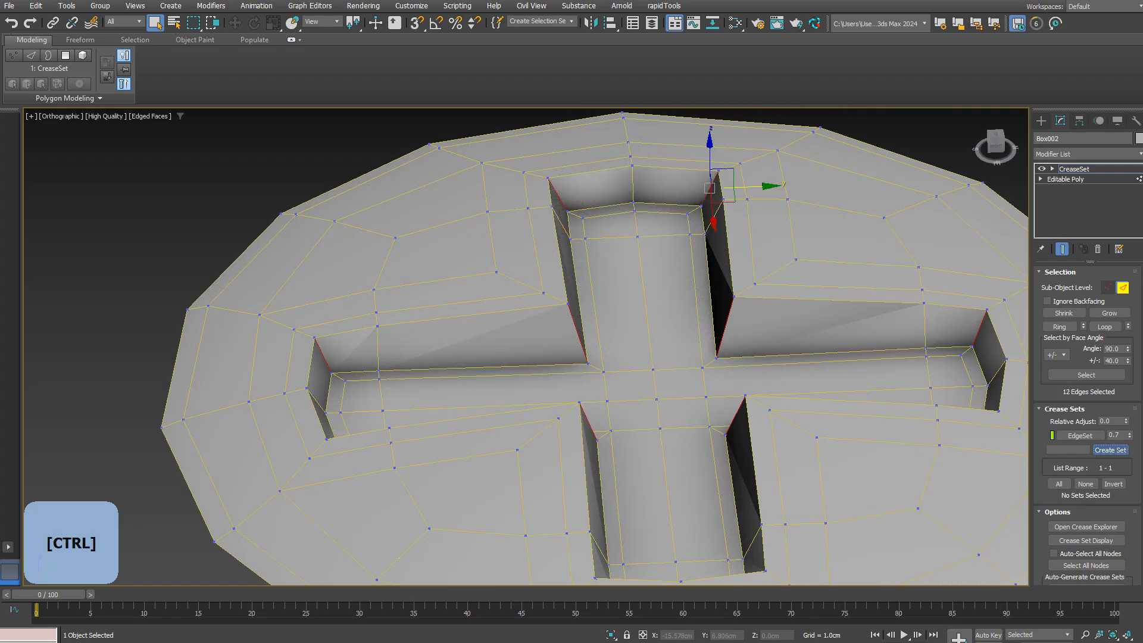
pyautogui.click(1110, 450)
# Add an OpenSubdiv modifier above the CreaseSet and set its iterations to 4
pyautogui.click(1087, 154)
pyautogui.write('op')
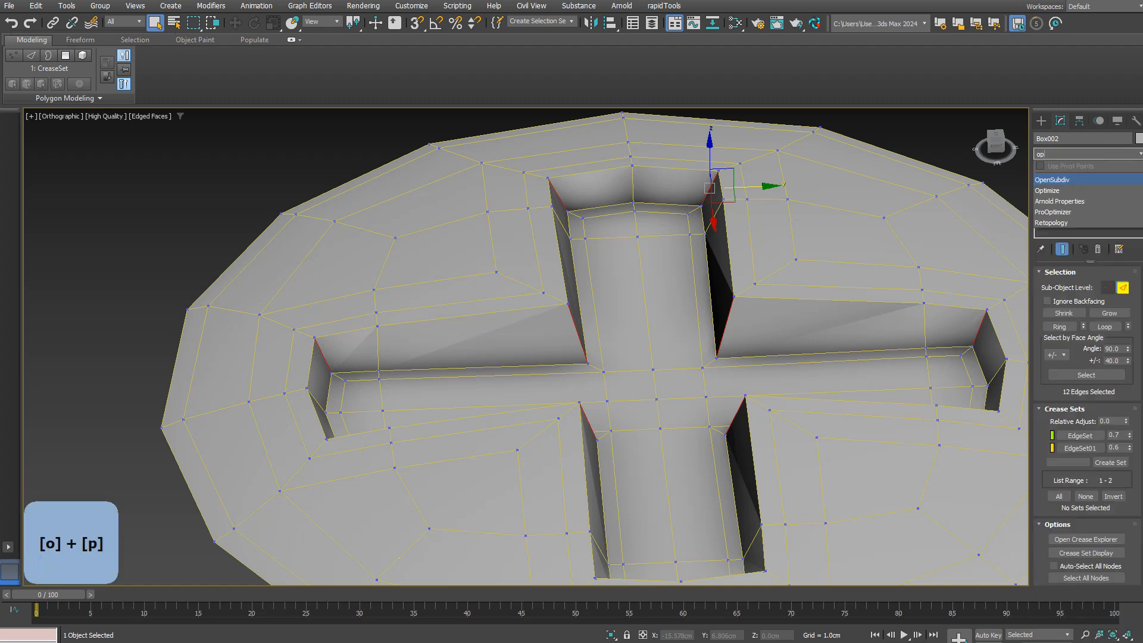
pyautogui.click(1077, 179)
pyautogui.click(1126, 290)
pyautogui.click(1126, 289)
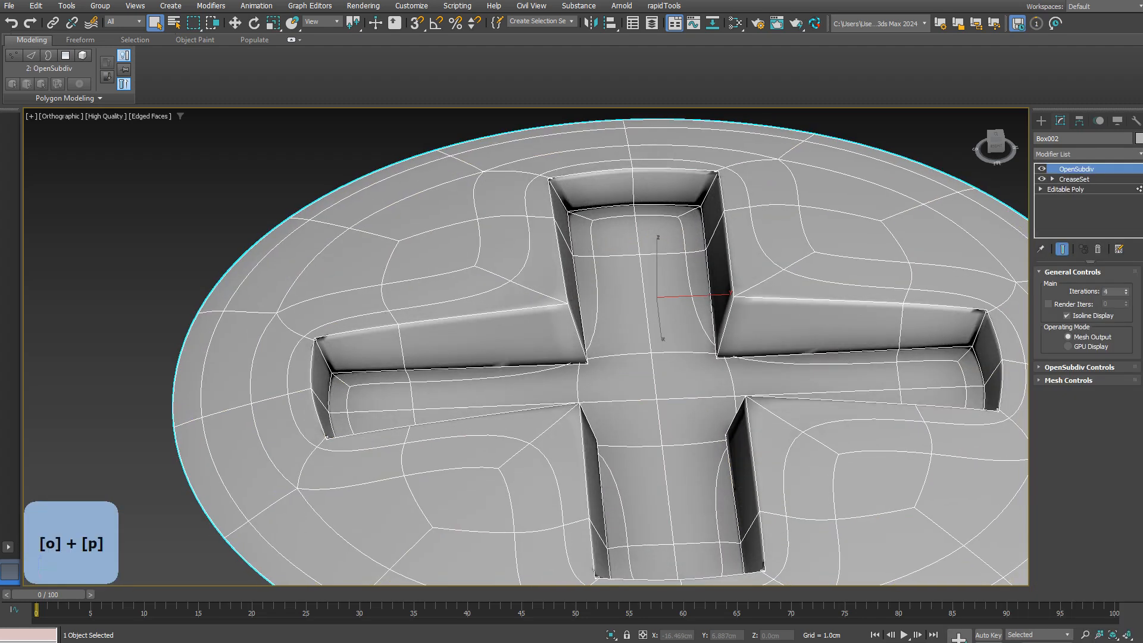
pyautogui.scroll(-3, 584, 247)
pyautogui.keyDown('alt'); pyautogui.moveTo(583, 248); pyautogui.dragTo(595, 280, button='middle'); pyautogui.keyUp('alt')
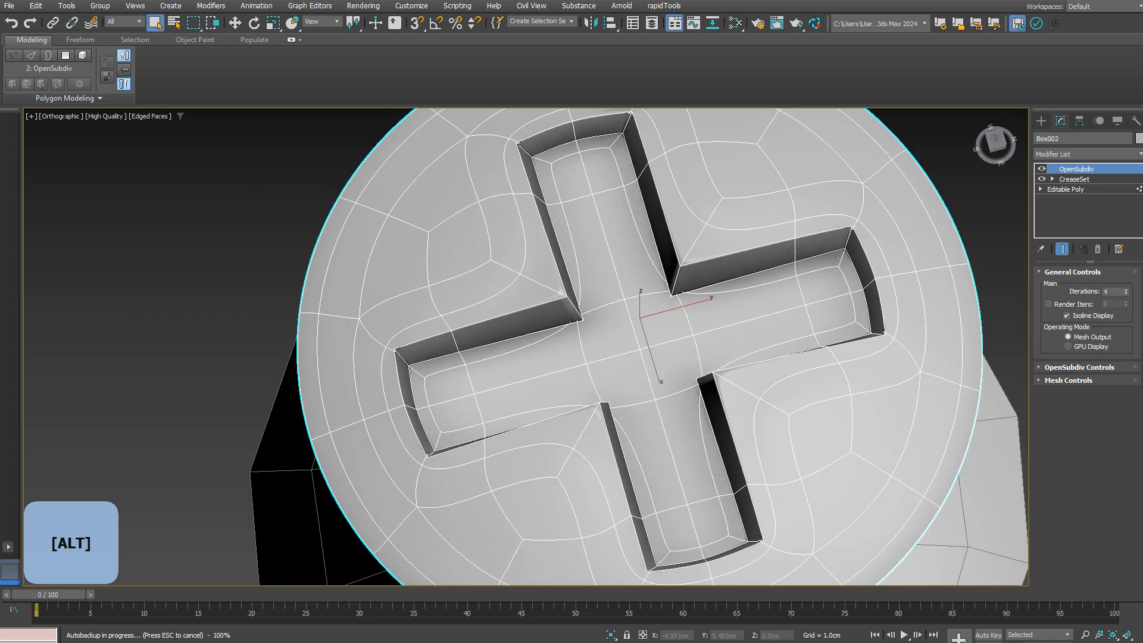
# Lower the crease value of the recess's vertical corner edge set to 0.08
pyautogui.click(1074, 179)
pyautogui.moveTo(1129, 448); pyautogui.dragTo(1129, 477)
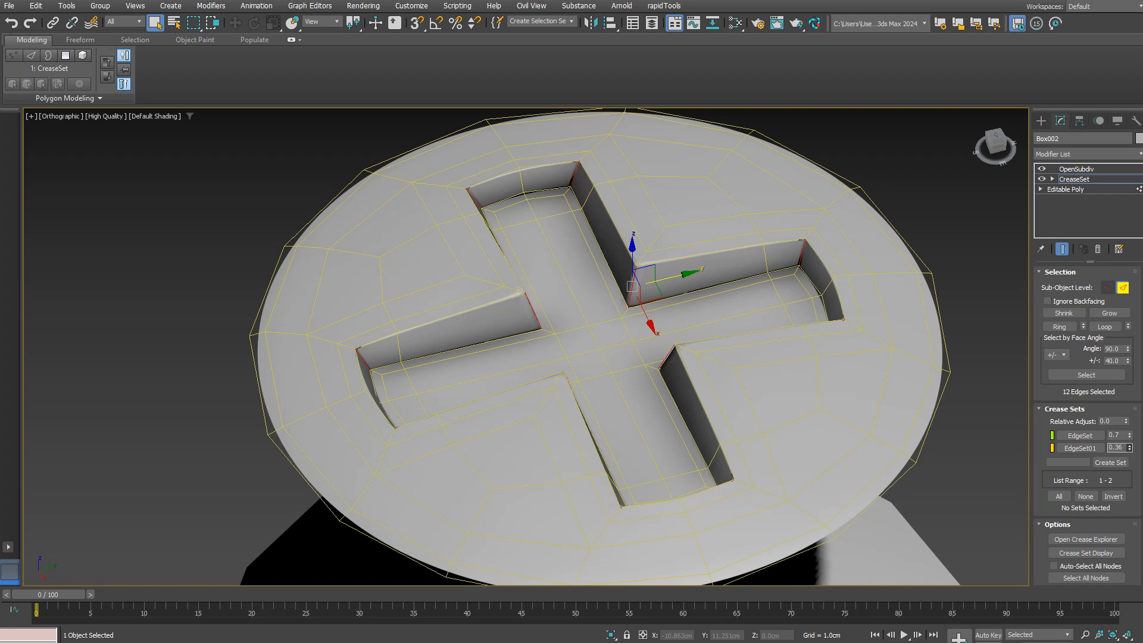
pyautogui.moveTo(1129, 474); pyautogui.dragTo(1129, 478)
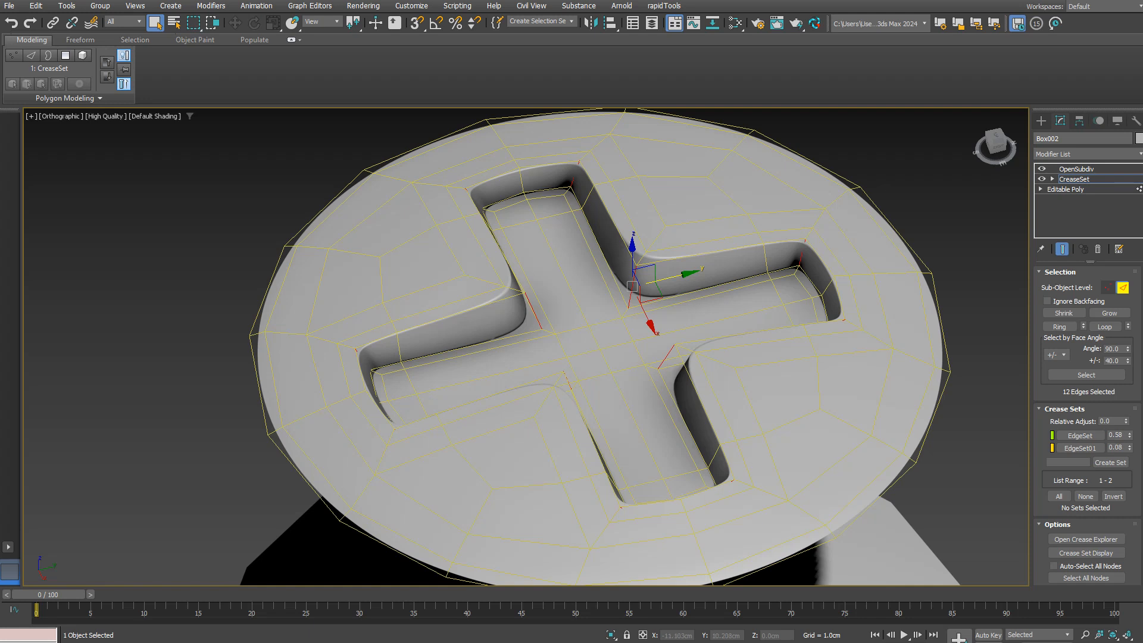
# Lower the crease value of the recess's rim and floor edge set to 0.2 and deselect its edges
pyautogui.moveTo(632, 333); pyautogui.dragTo(609, 353, button='middle')
pyautogui.click(1079, 436)
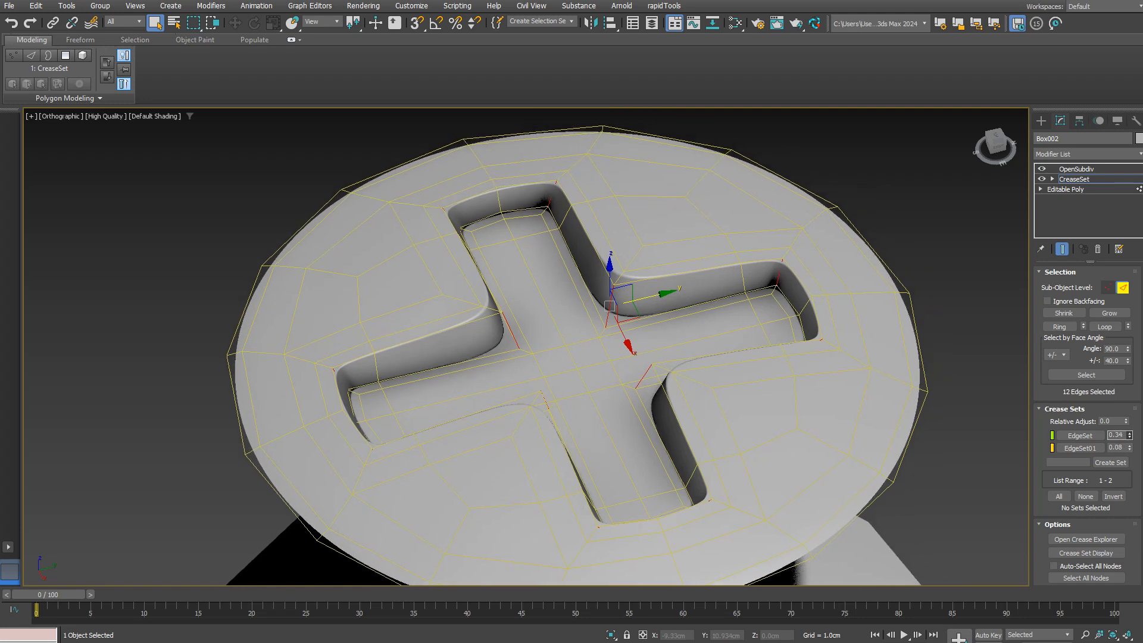
pyautogui.moveTo(1129, 435); pyautogui.dragTo(1129, 436)
pyautogui.scroll(-2, 851, 228)
pyautogui.moveTo(851, 227); pyautogui.dragTo(788, 231, button='middle')
pyautogui.click(816, 225)
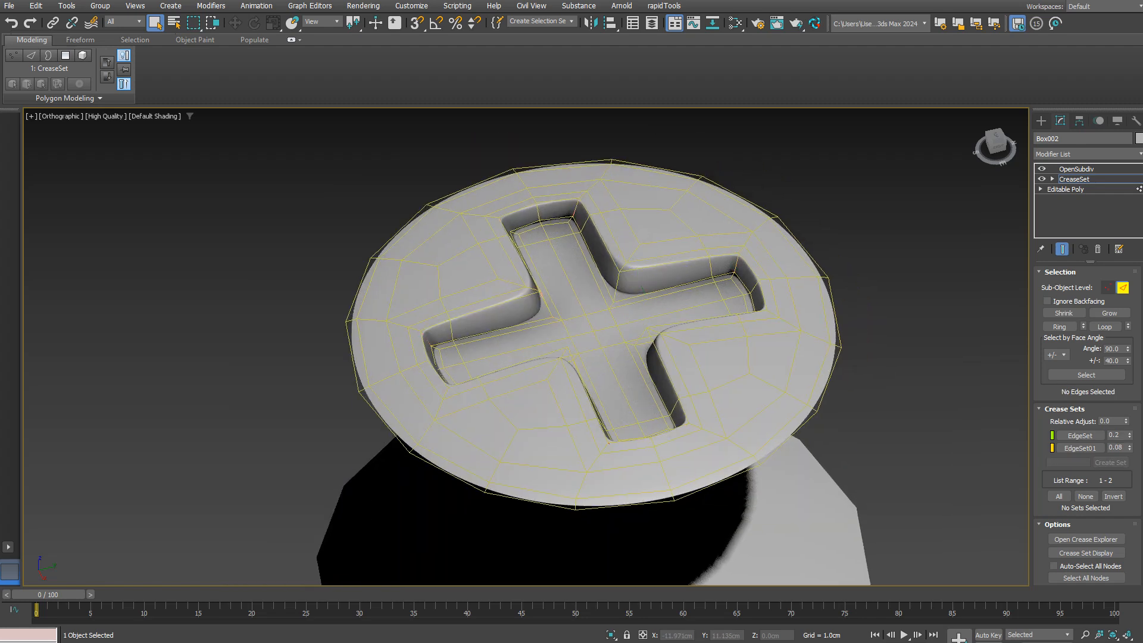
# Check the smoothed dome with its wireframe on and off, and convert it to an Editable Poly
pyautogui.press('F4')
pyautogui.press('F4')
pyautogui.click(1041, 120)
pyautogui.scroll(-3, 681, 249)
pyautogui.moveTo(681, 249)
pyautogui.keyDown('alt'); pyautogui.mouseDown(button='middle')
pyautogui.moveTo(683, 298)
pyautogui.moveTo(680, 260)
pyautogui.mouseUp(button='middle'); pyautogui.keyUp('alt')
pyautogui.rightClick(680, 259)
pyautogui.moveTo(732, 410)
pyautogui.click(830, 419)
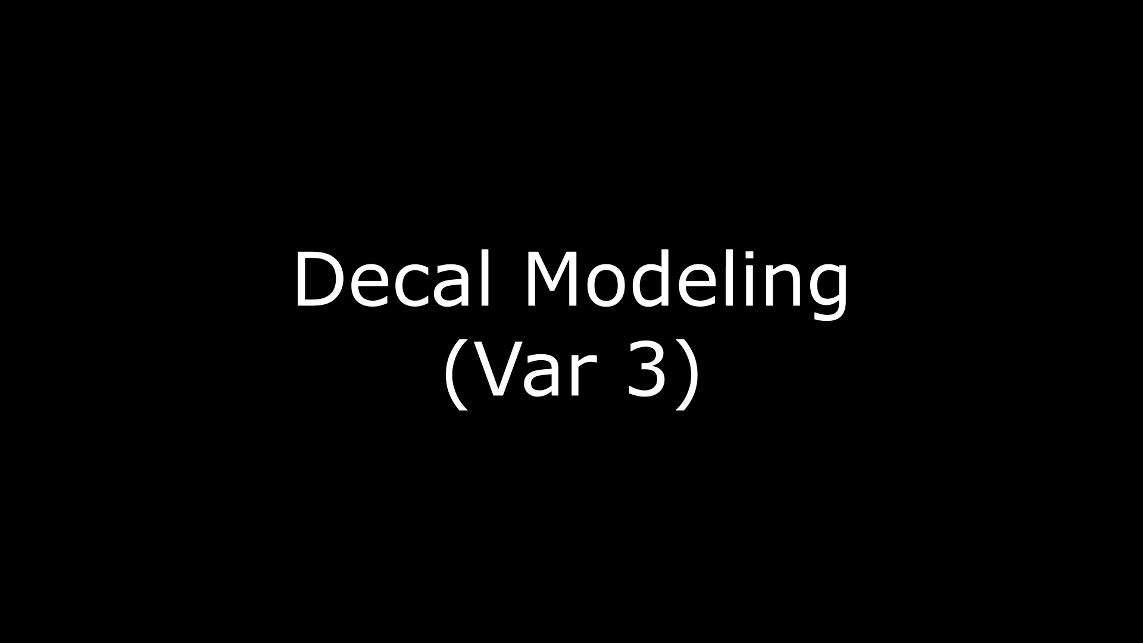
# Make the new 10-by-10-segment plane square, convert it to an Editable Poly and display its edged faces
pyautogui.press('Delete')
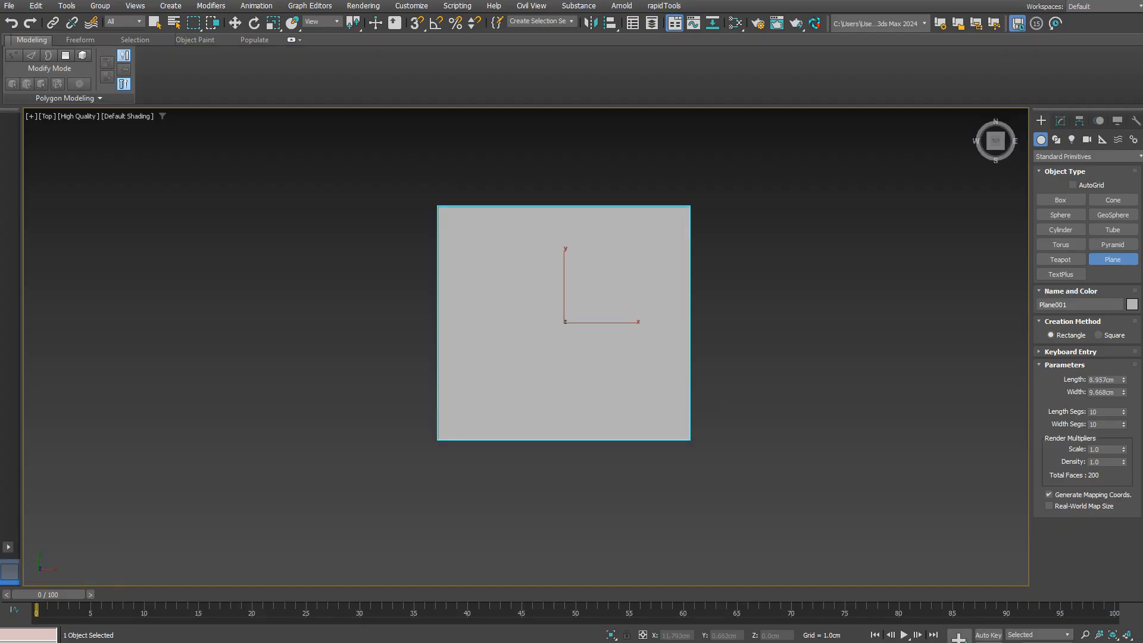
pyautogui.write('0')
pyautogui.press('Return')
pyautogui.rightClick(476, 256)
pyautogui.moveTo(536, 409)
pyautogui.click(625, 416)
pyautogui.press('F4')
pyautogui.moveTo(587, 310); pyautogui.dragTo(623, 319, button='middle')
# Delete all of the plane's polygons except the 2-by-2 block in its upper-left corner
pyautogui.press('4')
pyautogui.moveTo(449, 266); pyautogui.dragTo(714, 443)
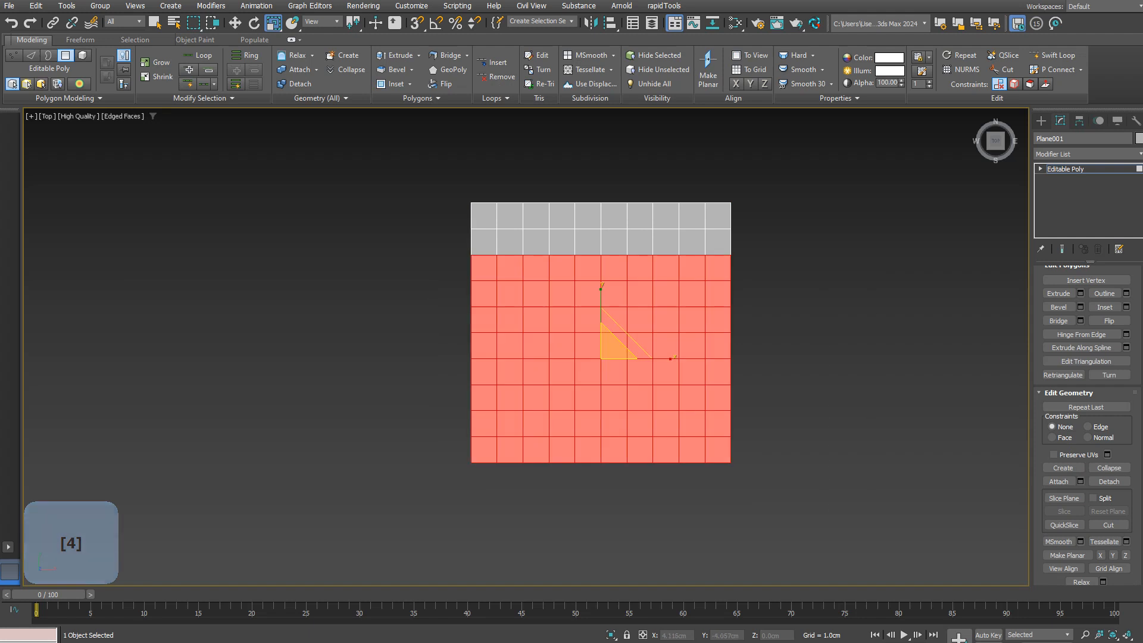
pyautogui.keyDown('ctrl'); pyautogui.moveTo(750, 190); pyautogui.dragTo(537, 240); pyautogui.keyUp('ctrl')
pyautogui.moveTo(512, 221); pyautogui.dragTo(515, 227, button='middle')
pyautogui.press('Delete')
# Inset the four remaining polygons together by 0.2 cm and delete the inner faces to open a square hole
pyautogui.scroll(6, 486, 211)
pyautogui.press('1')
pyautogui.click(538, 300)
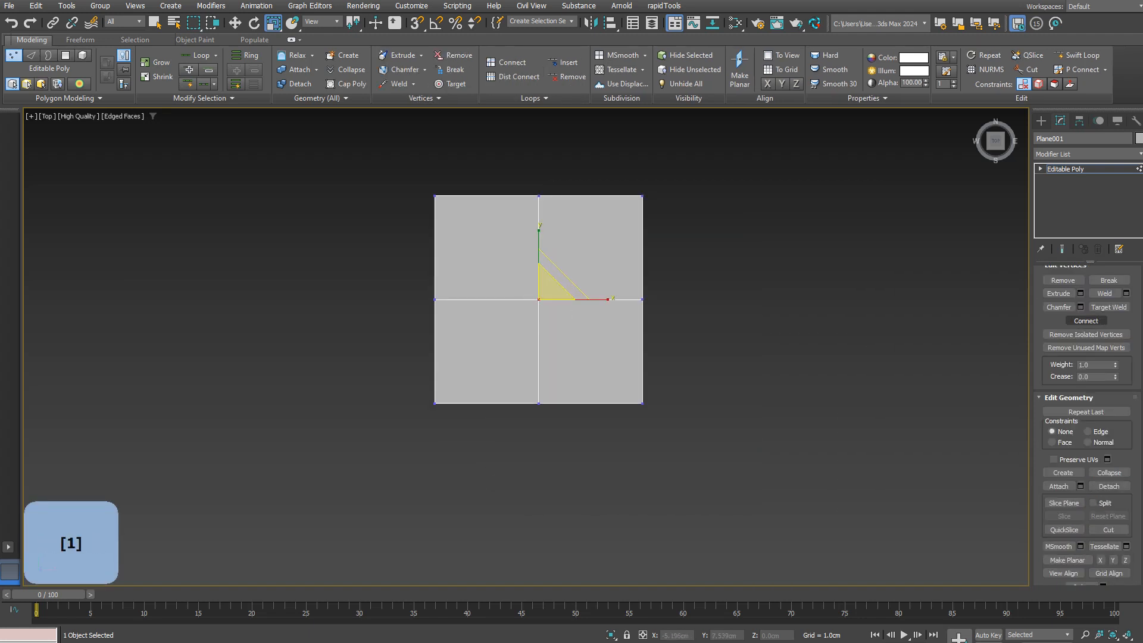
pyautogui.keyDown('ctrl'); pyautogui.click(65, 55); pyautogui.keyUp('ctrl')
pyautogui.click(1126, 307)
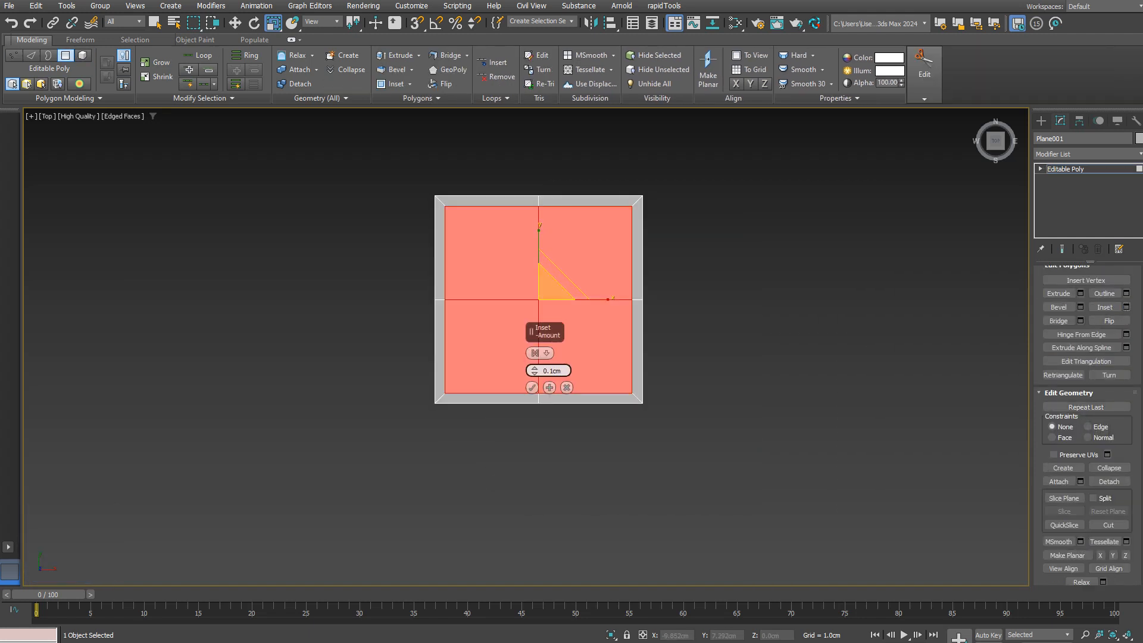
pyautogui.moveTo(535, 370); pyautogui.dragTo(535, 353)
pyautogui.write('2')
pyautogui.click(532, 388)
pyautogui.press('Delete')
# Reshape the hole's inner border into a regular octagon and scale it down to about 78 percent
pyautogui.press('3')
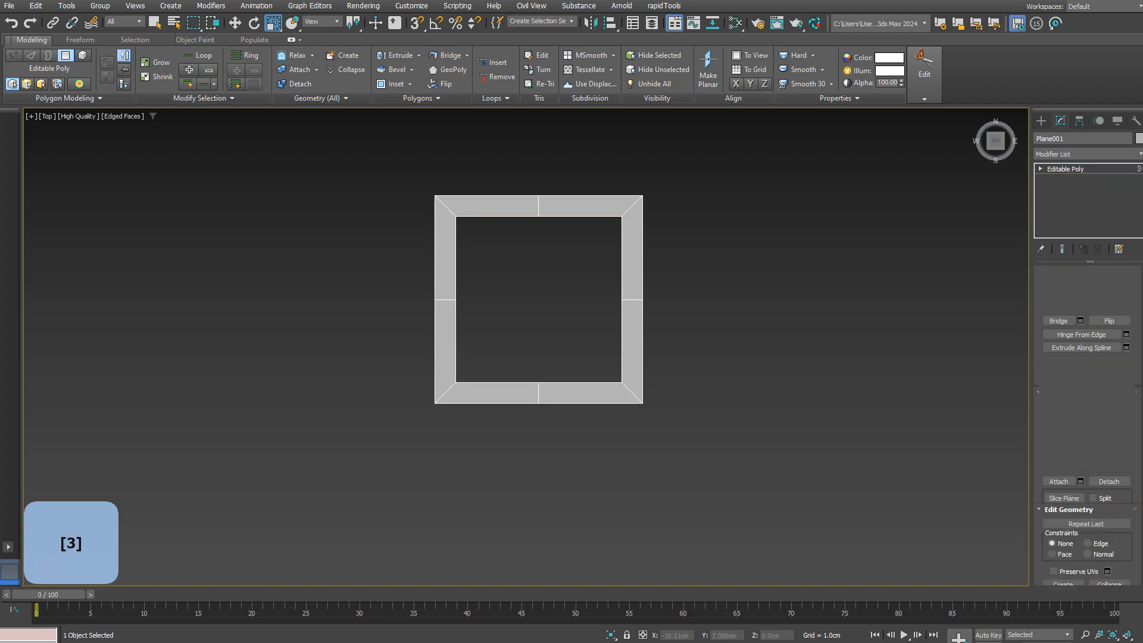
pyautogui.click(513, 382)
pyautogui.rightClick(513, 382)
pyautogui.click(489, 458)
pyautogui.moveTo(550, 288); pyautogui.dragTo(549, 311)
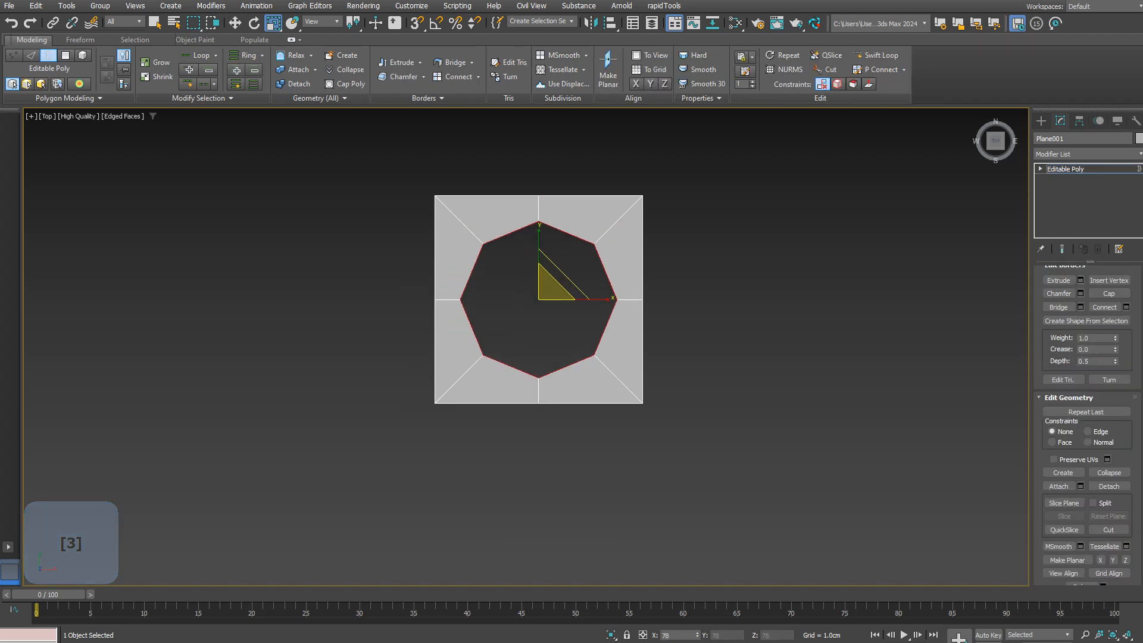
# Cap the octagonal hole and bevel the cap with a height of -0.3 cm and an outline of -0.16 cm
pyautogui.click(1108, 292)
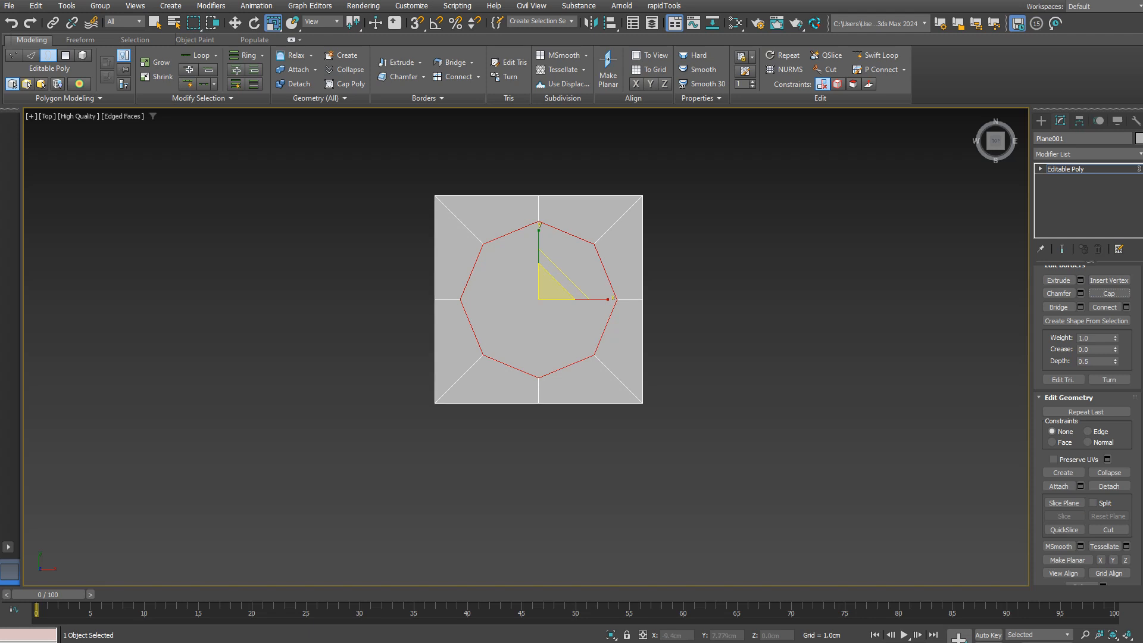
pyautogui.press('4')
pyautogui.click(1081, 307)
pyautogui.write('-3')
pyautogui.press('Left')
pyautogui.write('.')
pyautogui.press('Return')
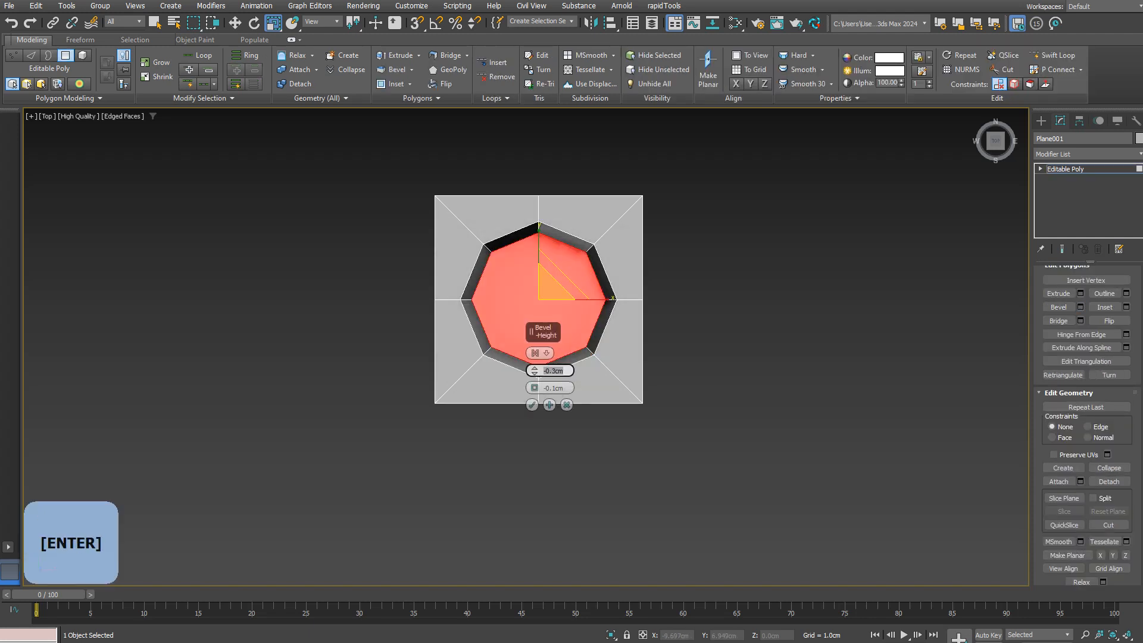
pyautogui.moveTo(558, 388); pyautogui.dragTo(566, 388)
pyautogui.write('16')
pyautogui.press('Return')
pyautogui.click(532, 405)
# Delete the recess's floor polygon and fill its open border with a quad cap
pyautogui.moveTo(580, 335); pyautogui.dragTo(473, 330, button='middle')
pyautogui.press('Delete')
pyautogui.press('3')
pyautogui.click(480, 322)
pyautogui.click(664, 6)
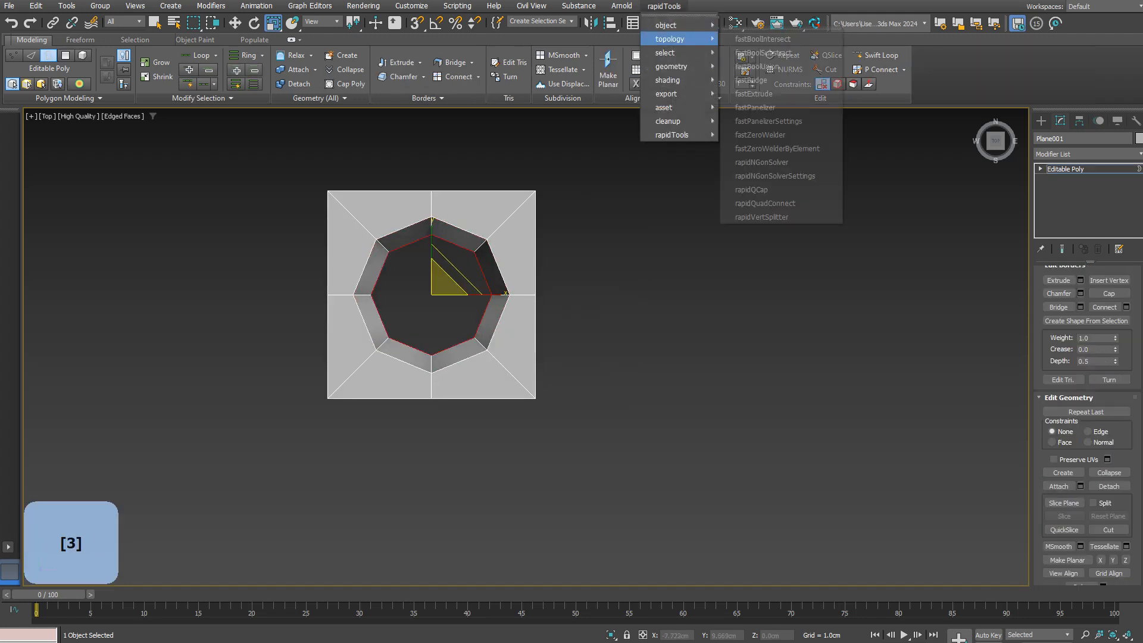
pyautogui.moveTo(669, 39)
pyautogui.click(762, 40)
# Leave sub-object editing and center the tile's pivot on the object
pyautogui.click(1041, 121)
pyautogui.press('w')
pyautogui.scroll(-5, 512, 348)
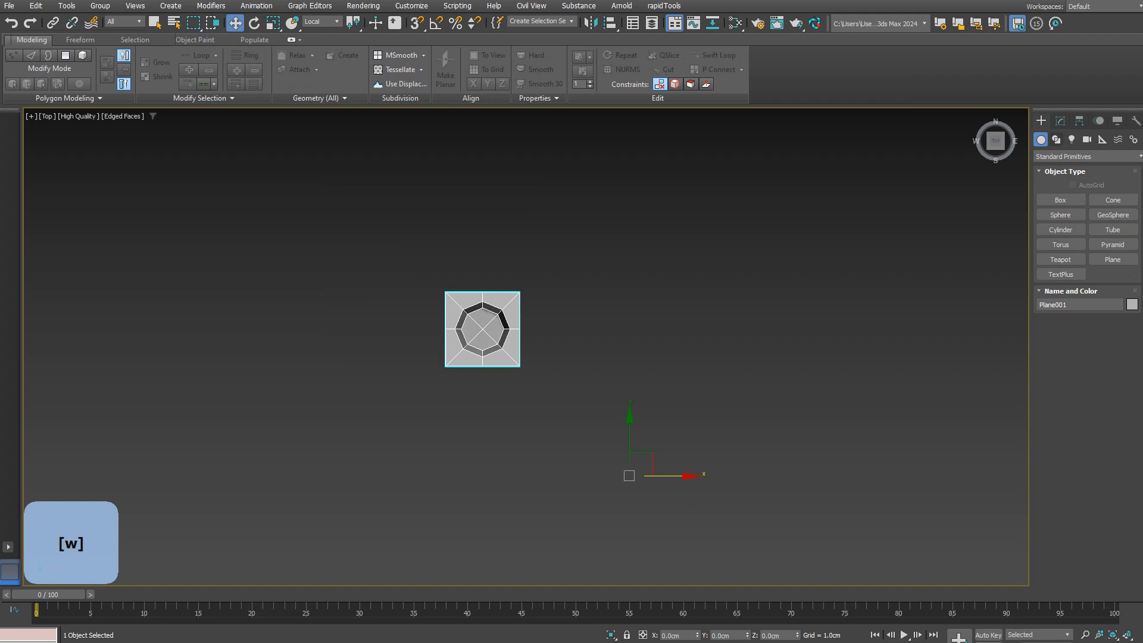
pyautogui.click(1079, 121)
pyautogui.click(1087, 203)
pyautogui.click(1087, 266)
pyautogui.click(1086, 204)
pyautogui.scroll(6, 503, 342)
# Turn on snapping and make 4 copies of the tile side by side to form a row of five
pyautogui.click(416, 23)
pyautogui.keyDown('shift'); pyautogui.moveTo(343, 410); pyautogui.dragTo(551, 410); pyautogui.keyUp('shift')
pyautogui.doubleClick(586, 334)
pyautogui.write('4')
pyautogui.click(574, 377)
# Copy four of the tiles as a second row and snap it directly below the first, offset by half a tile
pyautogui.scroll(-6, 543, 375)
pyautogui.moveTo(395, 288)
pyautogui.mouseDown()
pyautogui.moveTo(477, 332)
pyautogui.moveTo(673, 362)
pyautogui.mouseUp()
pyautogui.moveTo(519, 339); pyautogui.dragTo(476, 289, button='middle')
pyautogui.moveTo(476, 291)
pyautogui.keyDown('shift'); pyautogui.mouseDown()
pyautogui.moveTo(515, 306)
pyautogui.moveTo(503, 307)
pyautogui.mouseUp(); pyautogui.keyUp('shift')
pyautogui.click(574, 376)
pyautogui.moveTo(502, 268); pyautogui.dragTo(482, 343)
pyautogui.moveTo(483, 383); pyautogui.dragTo(473, 444)
pyautogui.moveTo(426, 383)
pyautogui.mouseDown()
pyautogui.moveTo(512, 436)
pyautogui.moveTo(660, 447)
pyautogui.mouseUp()
pyautogui.moveTo(476, 419); pyautogui.dragTo(485, 337)
pyautogui.scroll(4, 506, 353)
# Extend the left edge of the second row's first tile outward to align with the row above
pyautogui.click(475, 356)
pyautogui.press('2')
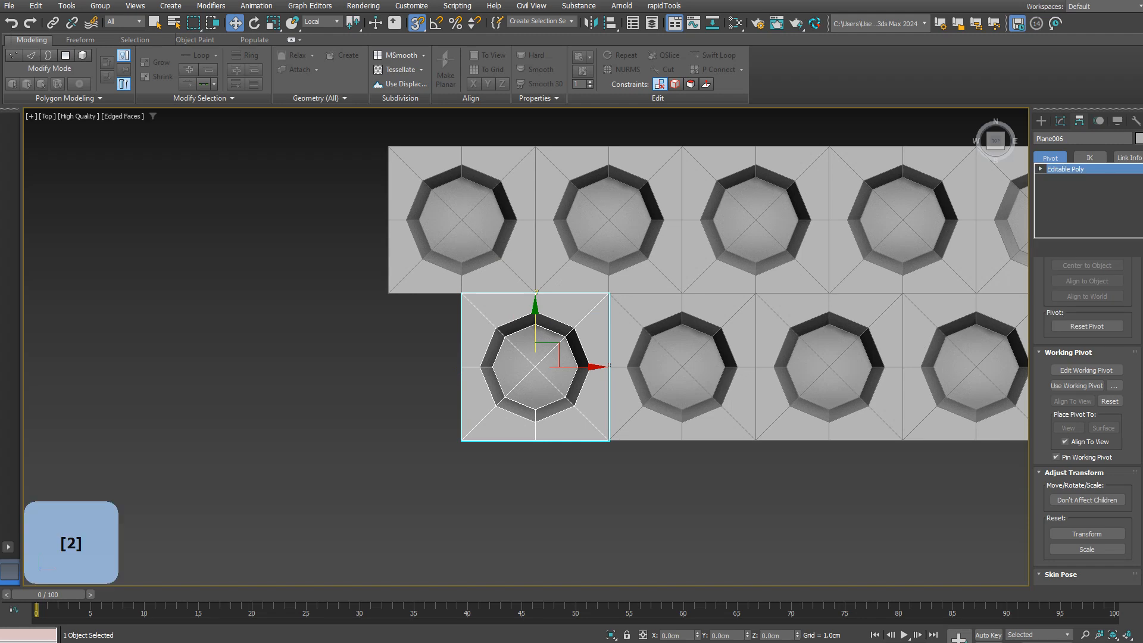
pyautogui.click(462, 333)
pyautogui.keyDown('shift'); pyautogui.moveTo(534, 367); pyautogui.dragTo(464, 294); pyautogui.keyUp('shift')
# Extend the right edge of the second row's last tile outward to align with the row above
pyautogui.scroll(-2, 466, 294)
pyautogui.moveTo(466, 294); pyautogui.dragTo(236, 320, button='middle')
pyautogui.scroll(5, 236, 319)
pyautogui.scroll(-5, 236, 319)
pyautogui.press('2')
pyautogui.click(619, 357)
pyautogui.press('2')
pyautogui.click(649, 345)
pyautogui.keyDown('shift'); pyautogui.moveTo(678, 370); pyautogui.dragTo(701, 319); pyautogui.keyUp('shift')
pyautogui.click(1041, 121)
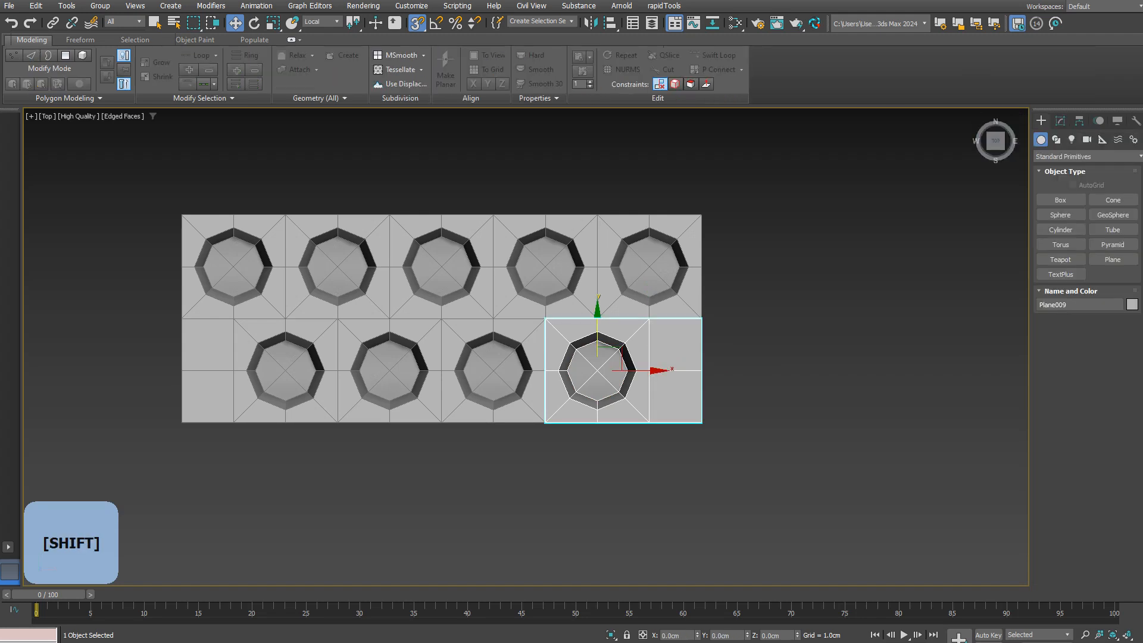
# Copy the two rows below themselves and add a copy of the first row at the bottom for a five-row grid
pyautogui.click(722, 327)
pyautogui.scroll(4, 721, 328)
pyautogui.scroll(-6, 721, 328)
pyautogui.moveTo(730, 381)
pyautogui.mouseDown()
pyautogui.moveTo(333, 255)
pyautogui.moveTo(375, 403)
pyautogui.mouseUp()
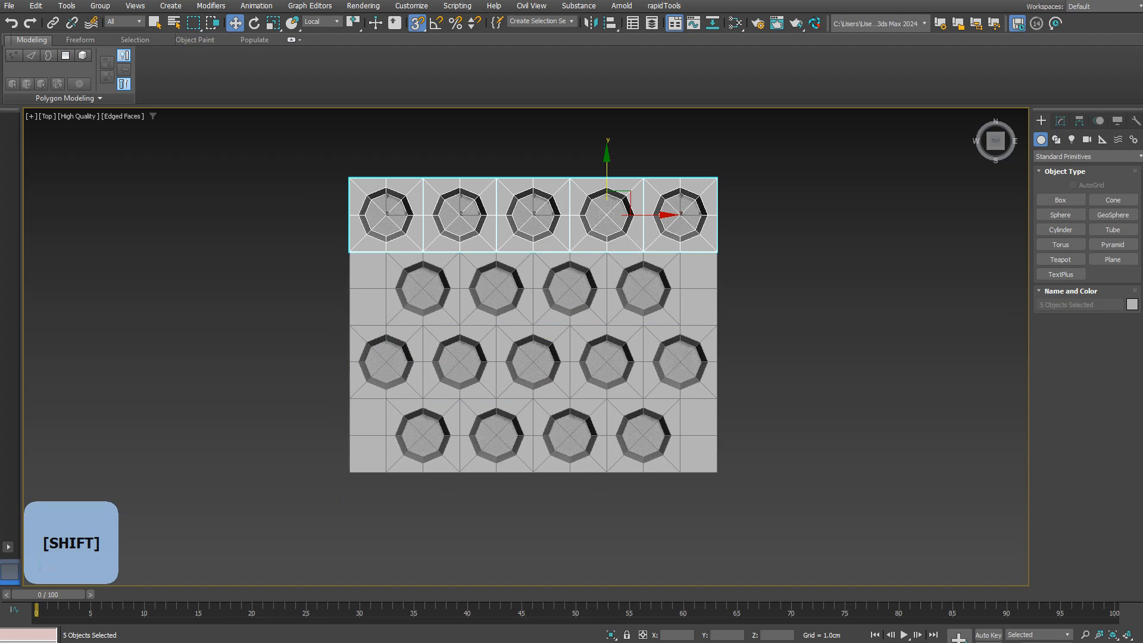
pyautogui.moveTo(668, 217)
pyautogui.keyDown('shift'); pyautogui.mouseDown()
pyautogui.moveTo(587, 474)
pyautogui.moveTo(591, 510)
pyautogui.mouseUp(); pyautogui.keyUp('shift')
pyautogui.click(574, 375)
# Attach all the other tiles of the grid to the upper-left tile
pyautogui.click(386, 214)
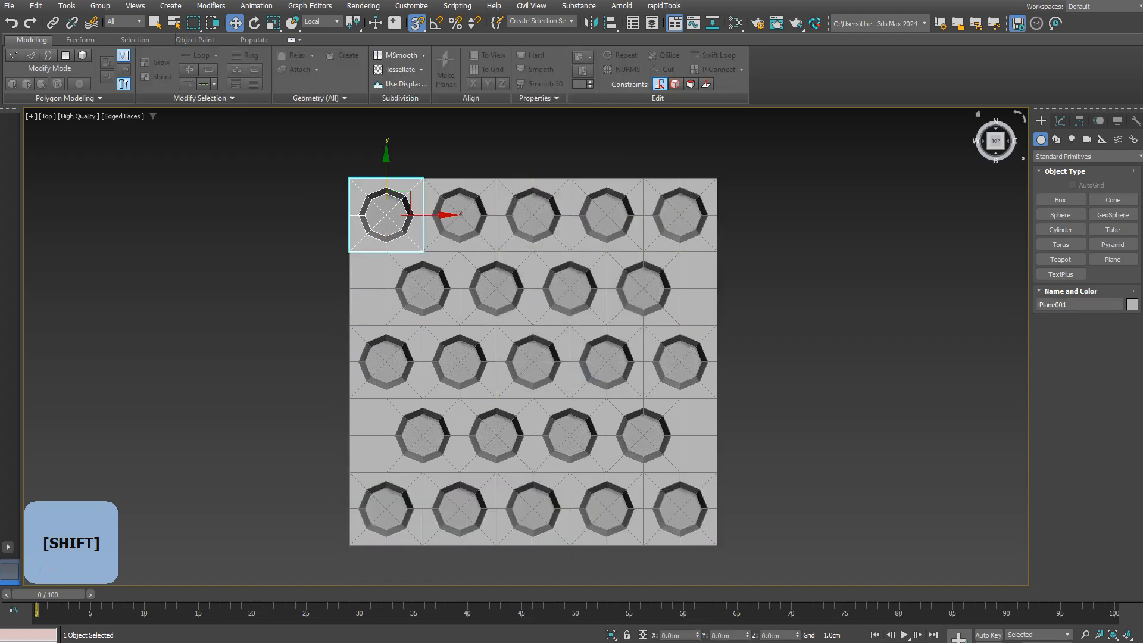
pyautogui.click(1060, 121)
pyautogui.click(1059, 354)
pyautogui.click(459, 214)
pyautogui.click(422, 288)
pyautogui.click(532, 214)
pyautogui.click(570, 288)
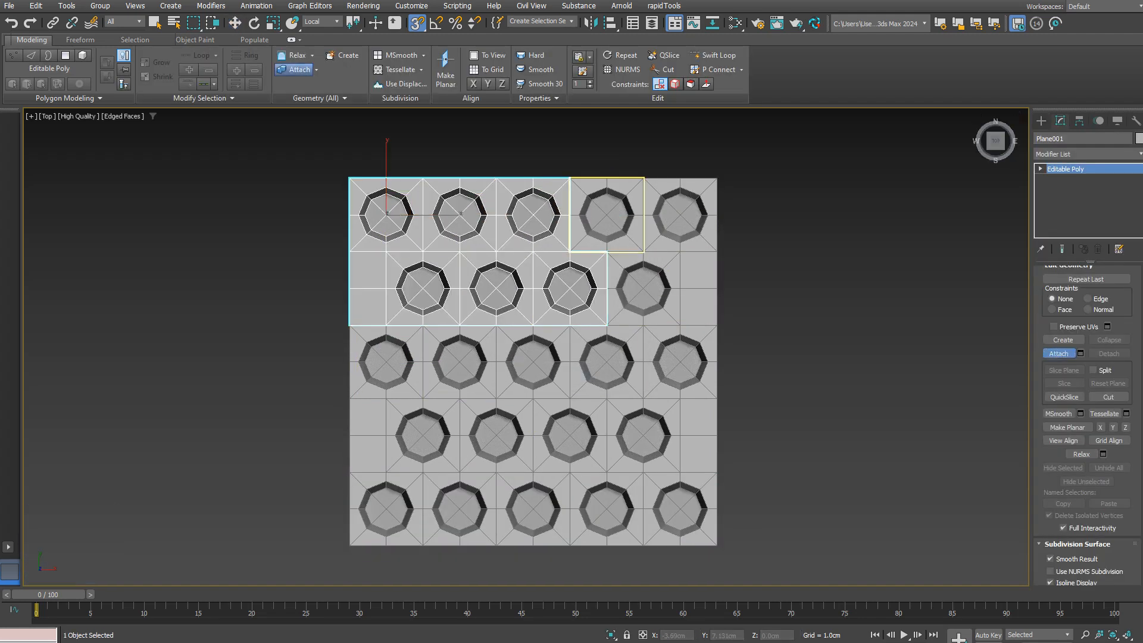
pyautogui.click(679, 214)
pyautogui.click(680, 361)
pyautogui.click(642, 435)
pyautogui.click(570, 435)
pyautogui.click(607, 508)
pyautogui.click(680, 508)
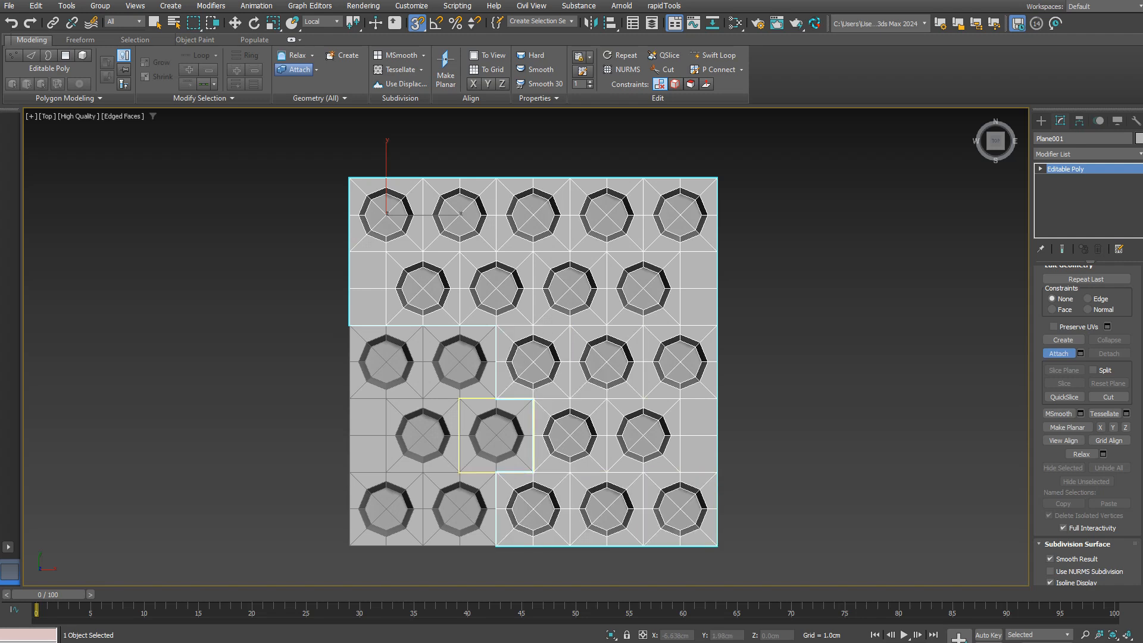
pyautogui.click(496, 434)
pyautogui.click(460, 509)
pyautogui.click(386, 509)
pyautogui.click(423, 435)
pyautogui.click(386, 362)
pyautogui.click(460, 361)
# Select all vertices of the combined grid and weld the tile seams
pyautogui.press('1')
pyautogui.hotkey('ctrl', 'a')
pyautogui.press('Return')
# Extend the panel's outer border into a surrounding rim by scaling out a new edge ring to about 108 percent
pyautogui.press('3')
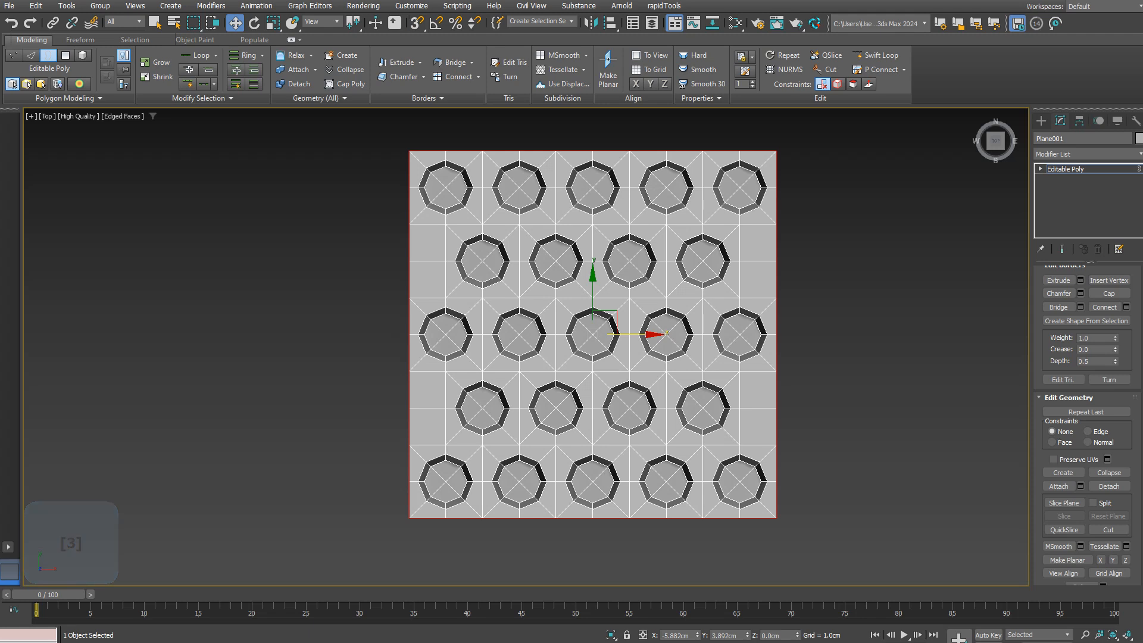
pyautogui.press('r')
pyautogui.keyDown('shift'); pyautogui.moveTo(600, 319); pyautogui.dragTo(613, 308); pyautogui.keyUp('shift')
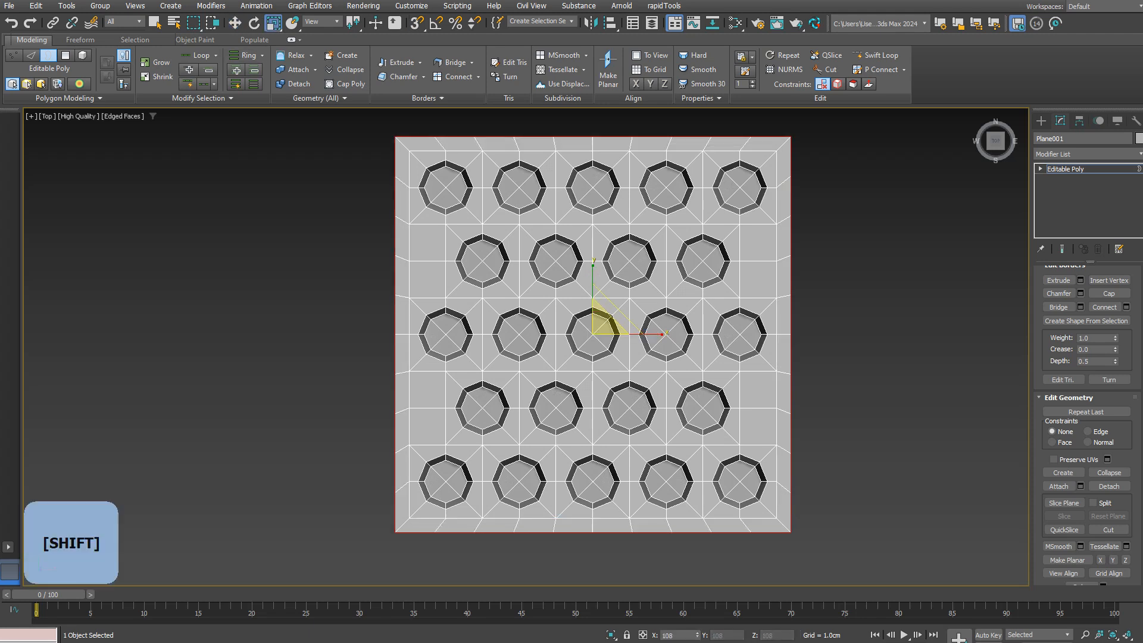
pyautogui.keyDown('alt'); pyautogui.moveTo(589, 333); pyautogui.dragTo(596, 357, button='middle'); pyautogui.keyUp('alt')
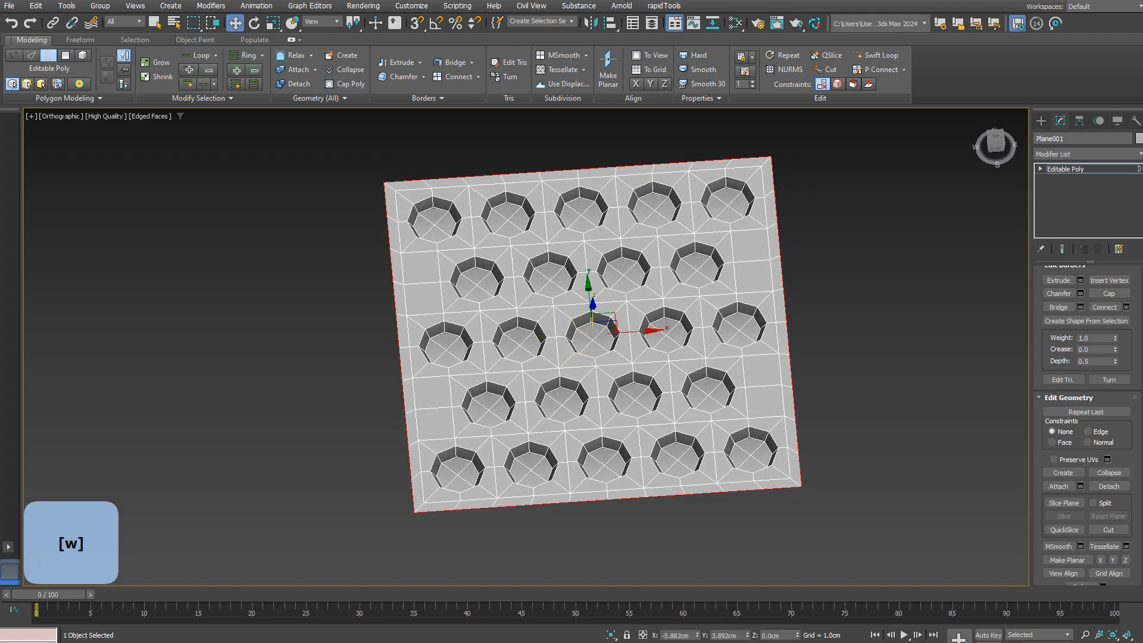
# Undo the last two changes and extrude the panel's outer border downward to form side walls
pyautogui.keyDown('alt'); pyautogui.moveTo(596, 345); pyautogui.dragTo(601, 387, button='middle'); pyautogui.keyUp('alt')
pyautogui.scroll(8, 365, 302)
pyautogui.hotkey('ctrl', 'z')
pyautogui.hotkey('ctrl', 'z')
pyautogui.scroll(-8, 364, 302)
pyautogui.keyDown('alt'); pyautogui.moveTo(365, 302); pyautogui.dragTo(414, 285, button='middle'); pyautogui.keyUp('alt')
pyautogui.press('w')
pyautogui.keyDown('shift'); pyautogui.moveTo(592, 302); pyautogui.dragTo(592, 314); pyautogui.keyUp('shift')
# Scale the bottom border of the side walls outward to about 106 percent to flare the panel's sides
pyautogui.press('r')
pyautogui.scroll(5, 649, 360)
pyautogui.moveTo(536, 344); pyautogui.dragTo(536, 337)
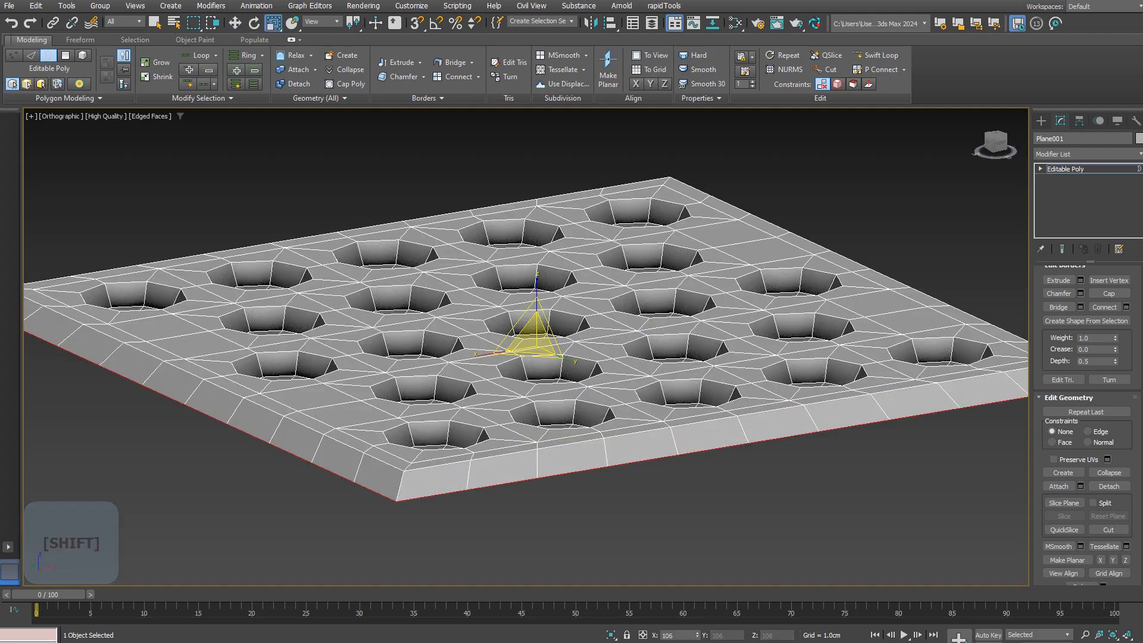
pyautogui.scroll(-2, 547, 365)
pyautogui.keyDown('alt'); pyautogui.moveTo(547, 364); pyautogui.dragTo(504, 412, button='middle'); pyautogui.keyUp('alt')
pyautogui.scroll(-6, 505, 412)
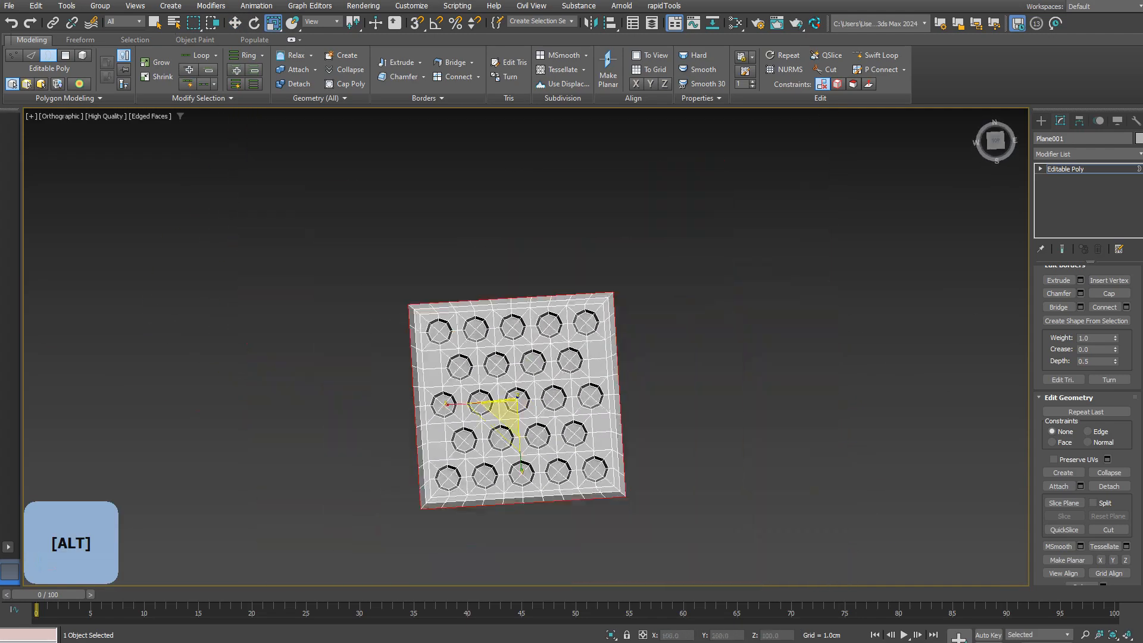
# Add a CreaseSet modifier to the round-recess panel and enter its edge level
pyautogui.scroll(1, 603, 413)
pyautogui.click(995, 142)
pyautogui.scroll(2, 421, 378)
pyautogui.scroll(-1, 421, 379)
pyautogui.moveTo(422, 379); pyautogui.dragTo(476, 344, button='middle')
pyautogui.press('F4')
pyautogui.click(793, 179)
pyautogui.moveTo(793, 179); pyautogui.dragTo(810, 162, button='middle')
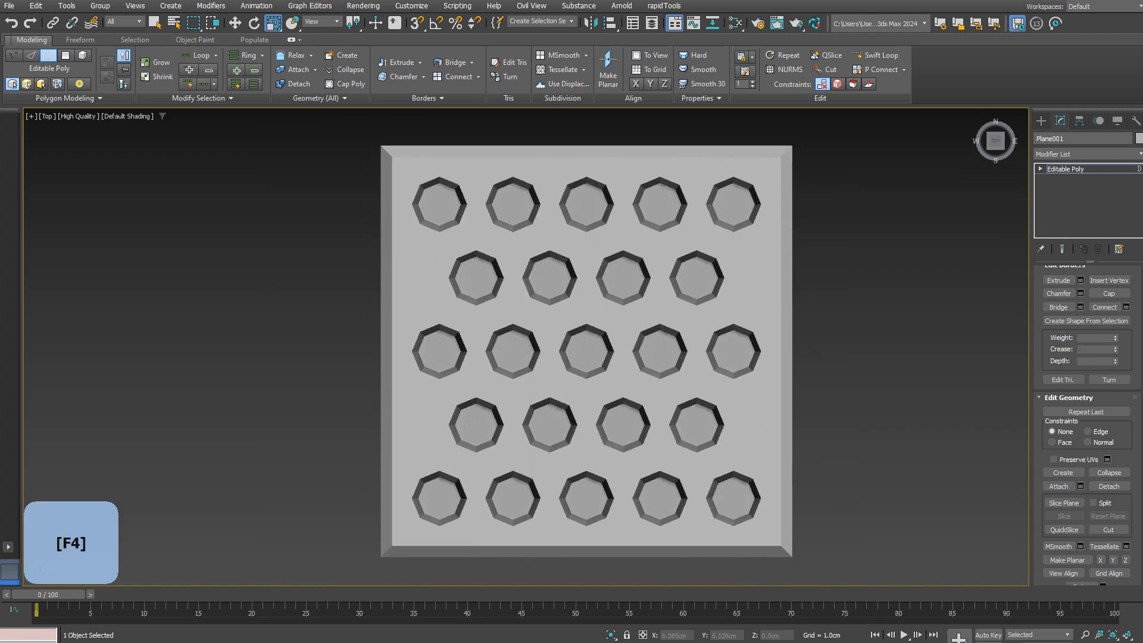
pyautogui.click(1087, 155)
pyautogui.write('cre')
pyautogui.click(1063, 191)
pyautogui.press('2')
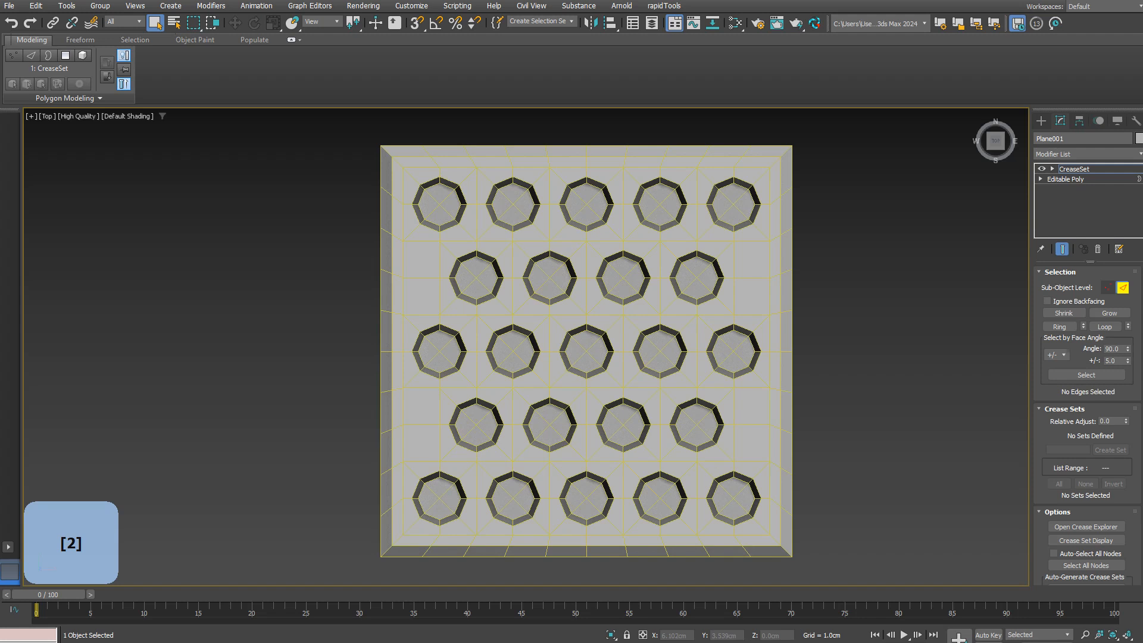
# Select the panel's edges by a 90-degree face angle with a 40-degree tolerance and make them a crease set with value 0.2
pyautogui.write('40')
pyautogui.click(1086, 375)
pyautogui.moveTo(976, 279); pyautogui.dragTo(990, 285, button='middle')
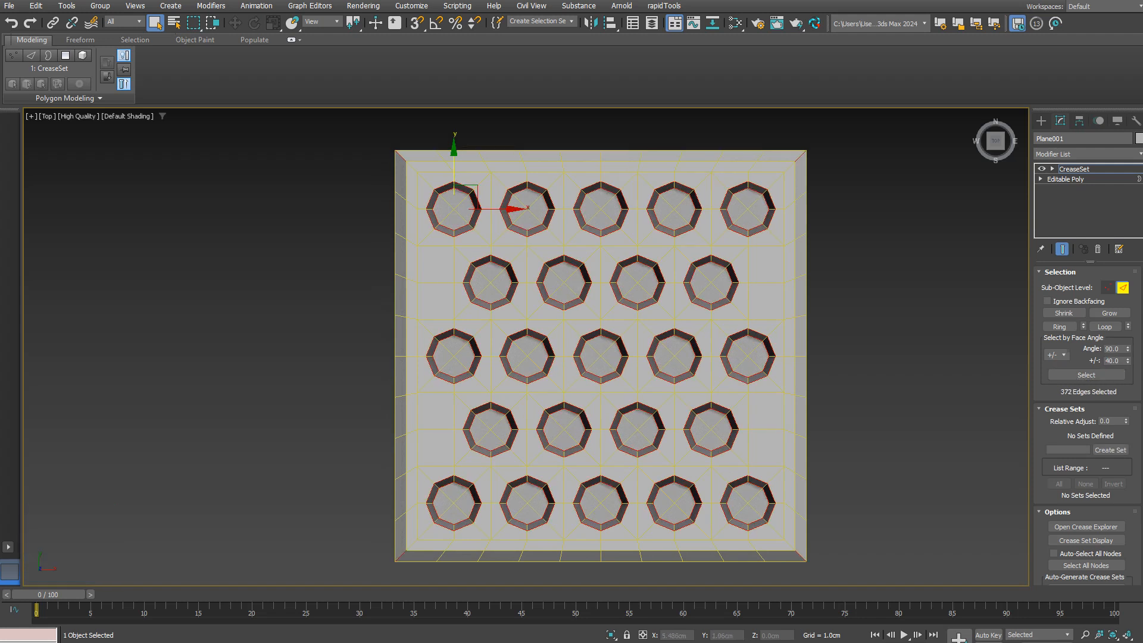
pyautogui.write('2')
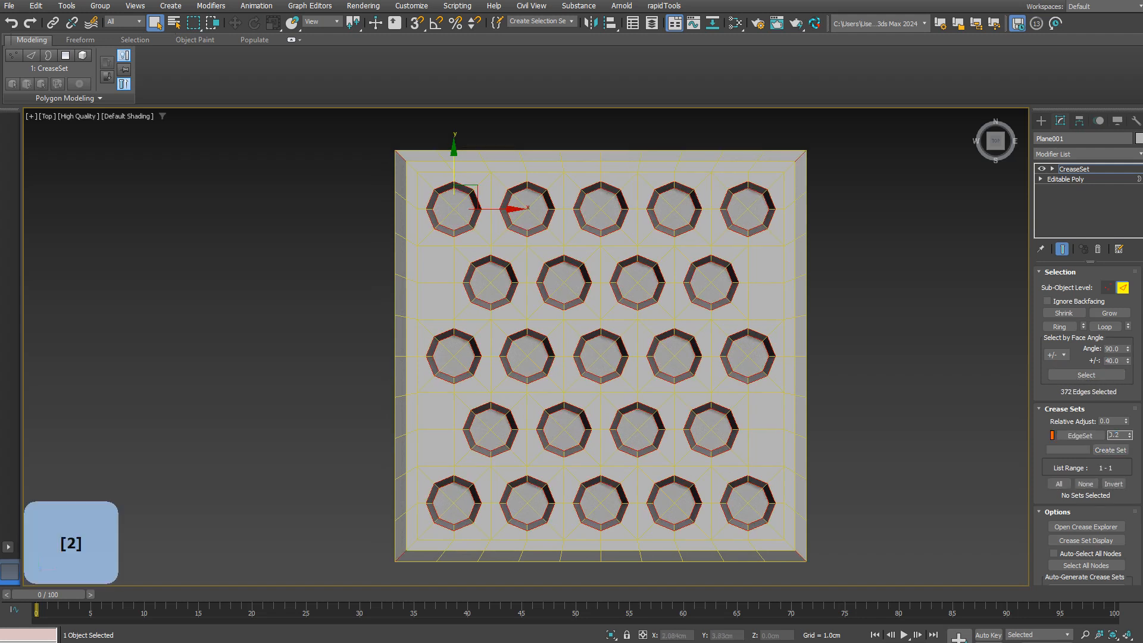
# Add an OpenSubdiv modifier with 4 iterations above the crease set
pyautogui.click(1087, 154)
pyautogui.write('p')
pyautogui.press('BackSpace')
pyautogui.write('op')
pyautogui.click(1071, 179)
pyautogui.write('3')
pyautogui.press('Return')
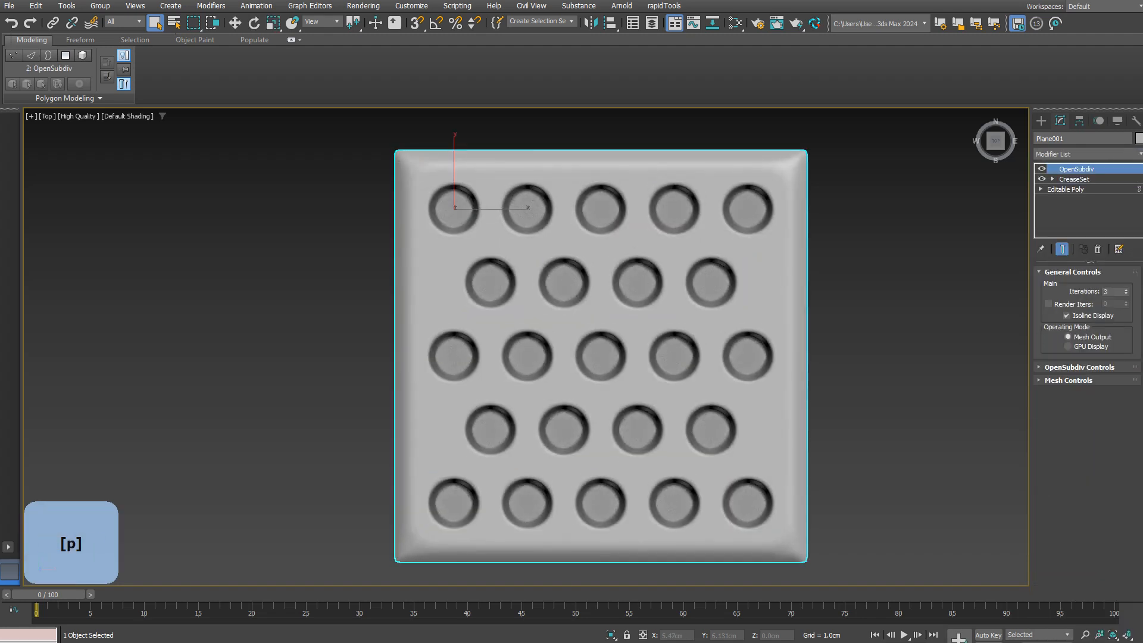
pyautogui.moveTo(813, 181); pyautogui.dragTo(804, 162, button='middle')
pyautogui.scroll(1, 803, 162)
pyautogui.scroll(-2, 850, 184)
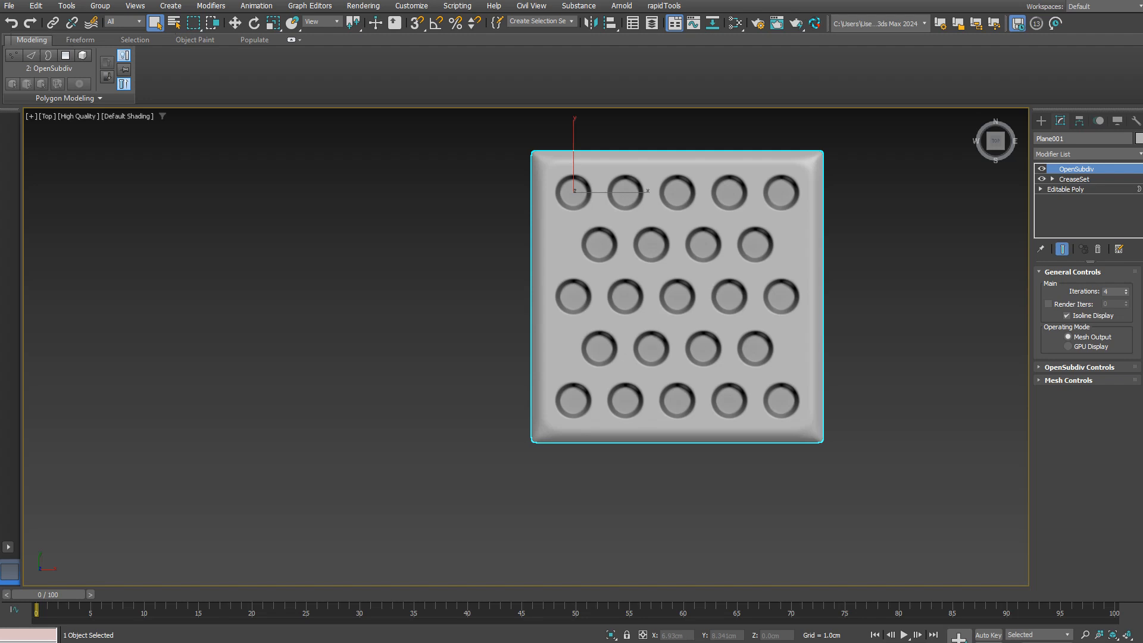
# Create a second crease set from the outer edge loop around the panel's top face
pyautogui.press('2')
pyautogui.scroll(6, 530, 156)
pyautogui.scroll(-3, 67, 257)
pyautogui.keyDown('ctrl'); pyautogui.doubleClick(830, 209); pyautogui.keyUp('ctrl')
pyautogui.scroll(-2, 749, 153)
pyautogui.scroll(1, 521, 463)
pyautogui.keyDown('ctrl'); pyautogui.click(526, 458); pyautogui.keyUp('ctrl')
pyautogui.click(1110, 449)
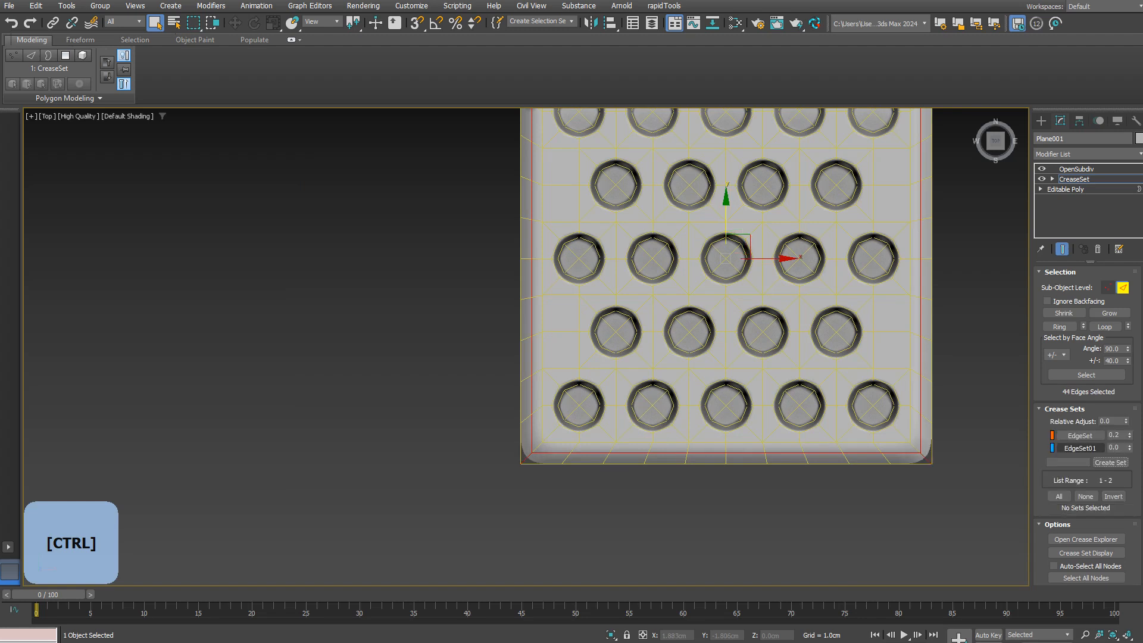
# Set the second crease set's value to 0.2 and return to the OpenSubdiv level
pyautogui.doubleClick(1115, 448)
pyautogui.write('0.2')
pyautogui.click(973, 205)
pyautogui.moveTo(973, 205); pyautogui.dragTo(775, 262, button='middle')
pyautogui.press('F4')
pyautogui.press('F4')
pyautogui.click(1076, 169)
pyautogui.scroll(-4, 775, 262)
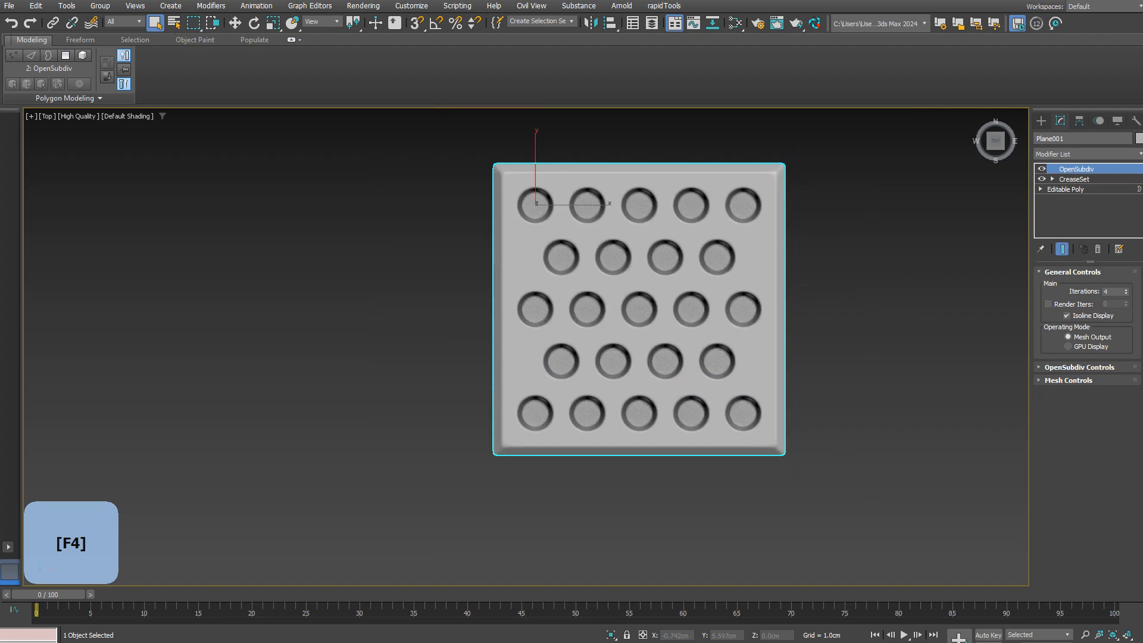
# Select the base mesh polygons except the side walls and outer ring, and scale the recessed area down slightly
pyautogui.click(1065, 190)
pyautogui.press('4')
pyautogui.moveTo(809, 423); pyautogui.dragTo(560, 178)
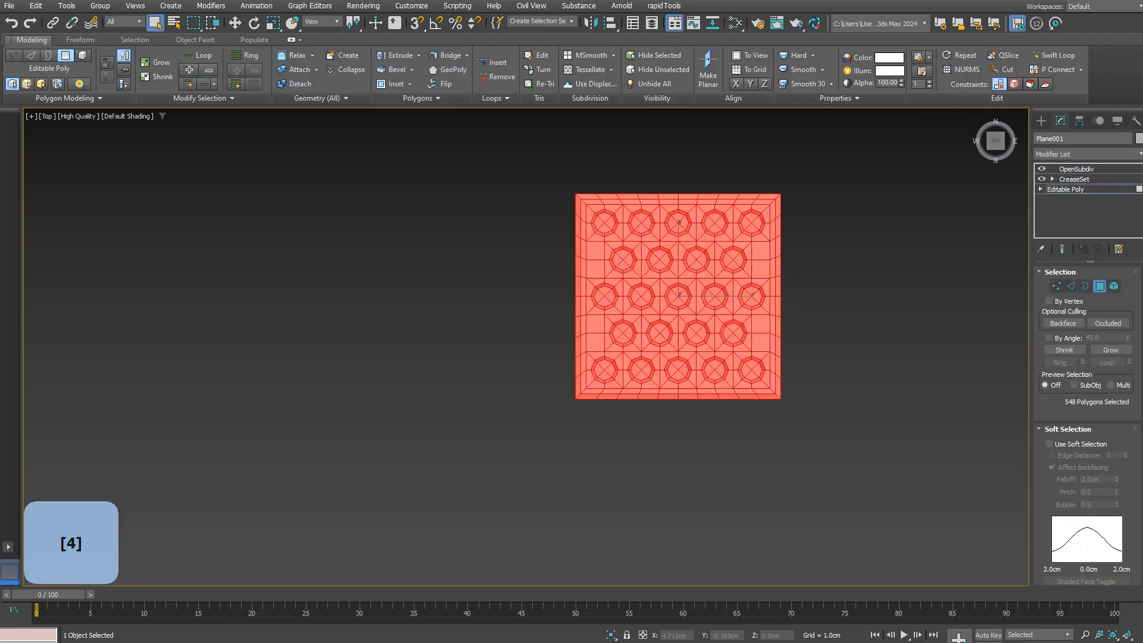
pyautogui.scroll(5, 572, 197)
pyautogui.keyDown('alt'); pyautogui.click(637, 191); pyautogui.keyUp('alt')
pyautogui.keyDown('alt'); pyautogui.doubleClick(602, 208); pyautogui.keyUp('alt')
pyautogui.keyDown('alt'); pyautogui.click(652, 223); pyautogui.keyUp('alt')
pyautogui.keyDown('alt'); pyautogui.doubleClick(632, 239); pyautogui.keyUp('alt')
pyautogui.scroll(-5, 632, 239)
pyautogui.click(273, 22)
pyautogui.moveTo(776, 358); pyautogui.dragTo(776, 364)
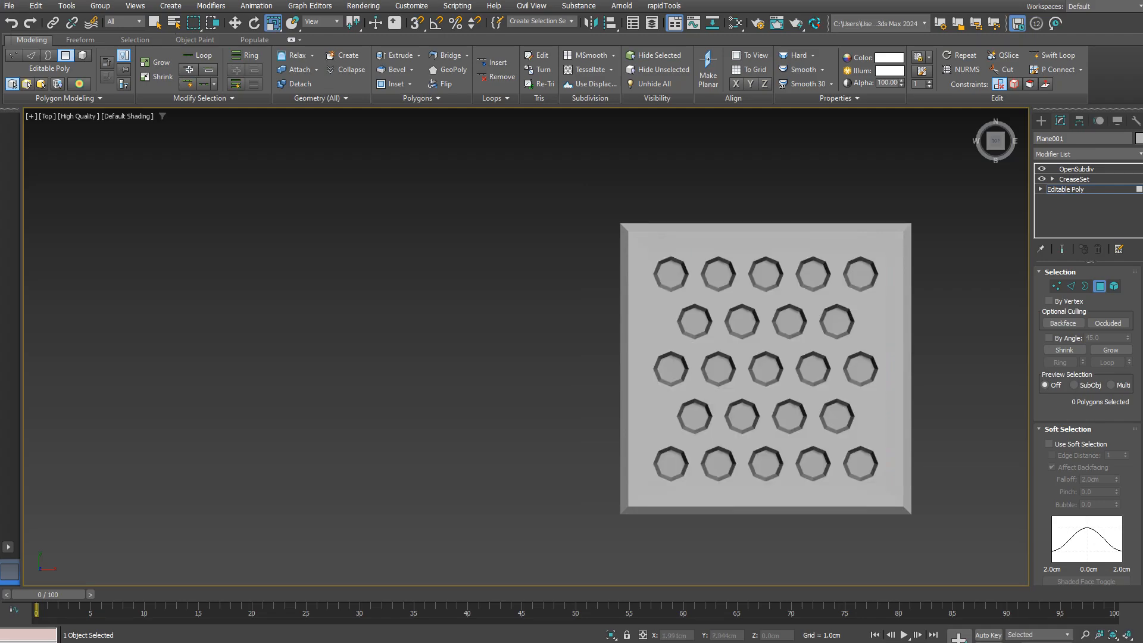
pyautogui.moveTo(774, 369); pyautogui.dragTo(714, 369, button='middle')
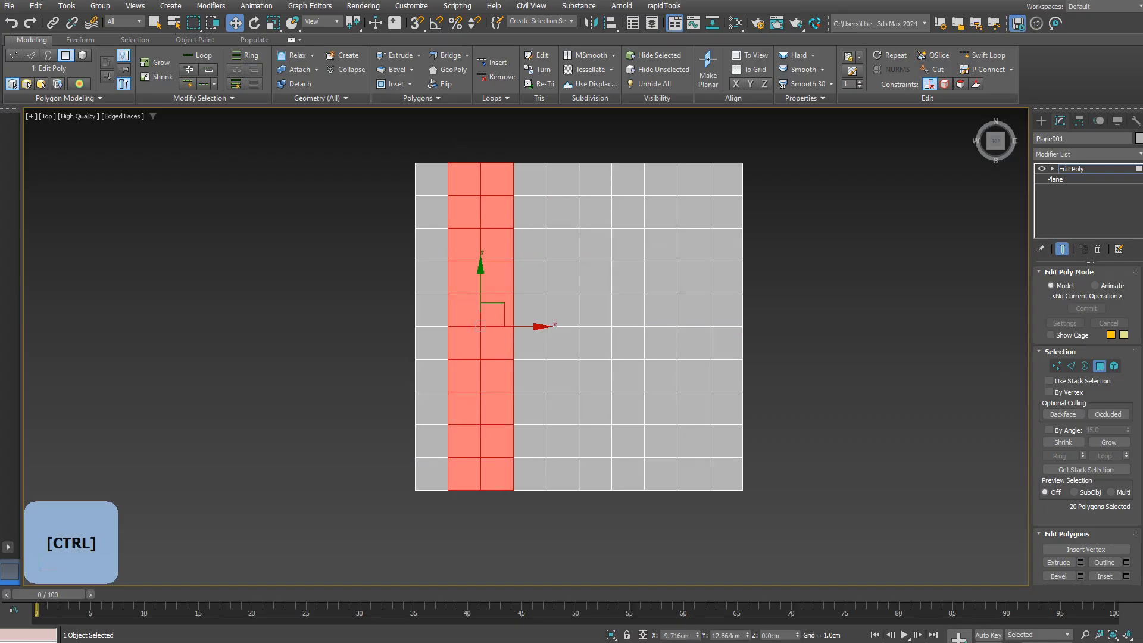
# Select three blocks of two by six polygons on the new plane and bevel them with a height of -0.3 cm
pyautogui.keyDown('ctrl'); pyautogui.moveTo(550, 156); pyautogui.dragTo(607, 497); pyautogui.keyUp('ctrl')
pyautogui.keyDown('ctrl'); pyautogui.moveTo(688, 516); pyautogui.dragTo(690, 518); pyautogui.keyUp('ctrl')
pyautogui.keyDown('alt'); pyautogui.moveTo(403, 469); pyautogui.dragTo(780, 530); pyautogui.keyUp('alt')
pyautogui.keyDown('alt'); pyautogui.moveTo(403, 441); pyautogui.dragTo(824, 551); pyautogui.keyUp('alt')
pyautogui.keyDown('alt'); pyautogui.moveTo(410, 201); pyautogui.dragTo(788, 128); pyautogui.keyUp('alt')
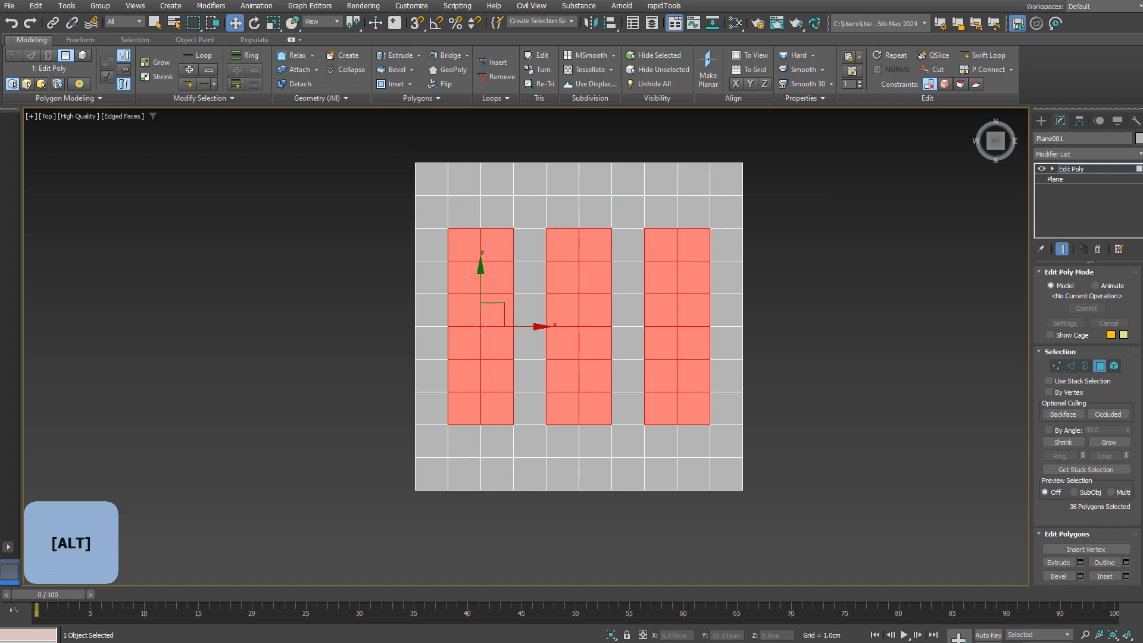
pyautogui.scroll(-3, 1059, 563)
pyautogui.click(1080, 522)
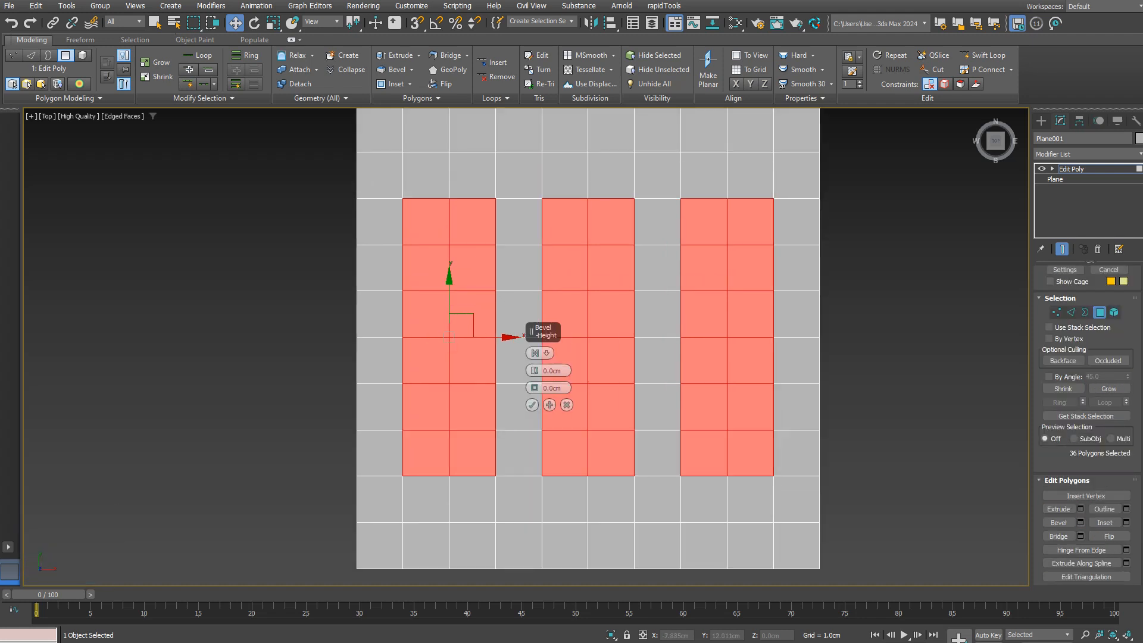
pyautogui.moveTo(534, 371); pyautogui.dragTo(534, 401)
pyautogui.doubleClick(557, 371)
pyautogui.press('BackSpace')
pyautogui.write('.3')
pyautogui.press('Tab')
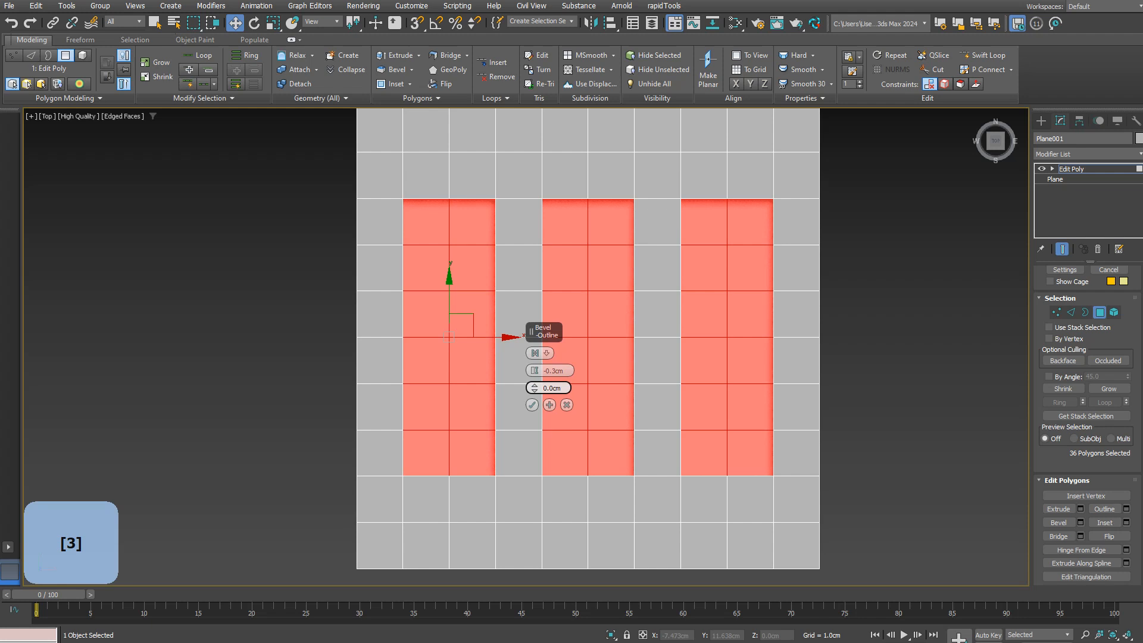
# Set the bevel outline of the three recesses to -0.2 cm and apply the bevel
pyautogui.moveTo(534, 388)
pyautogui.mouseDown()
pyautogui.moveTo(534, 333)
pyautogui.moveTo(535, 418)
pyautogui.moveTo(534, 405)
pyautogui.mouseUp()
pyautogui.write('-.16')
pyautogui.press('Return')
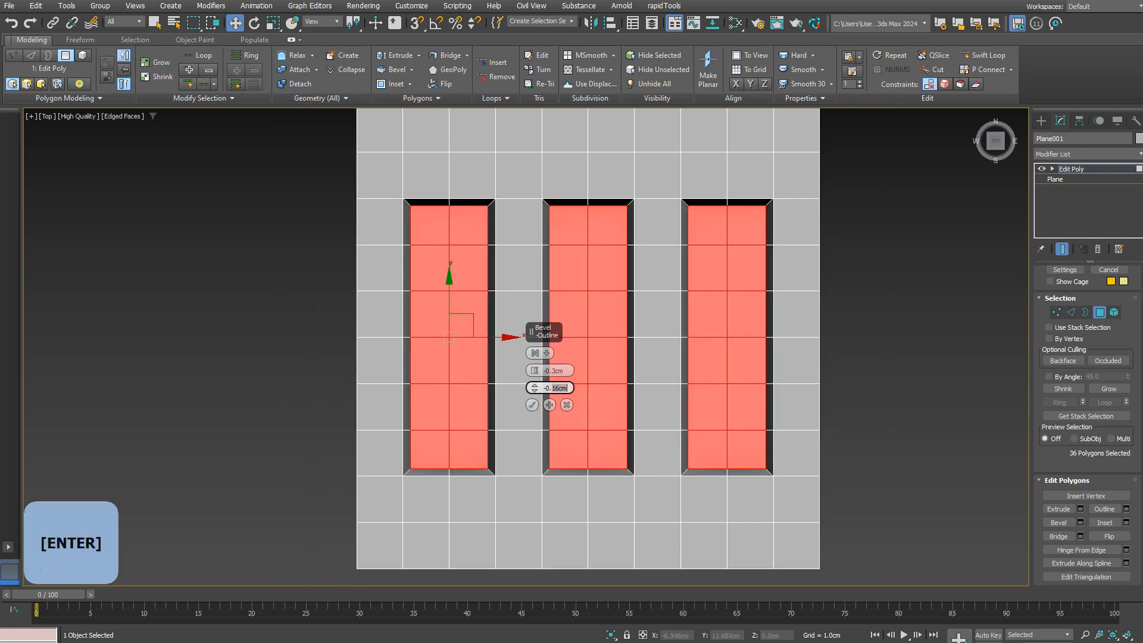
pyautogui.write('-.2')
pyautogui.press('Return')
pyautogui.scroll(-2, 584, 372)
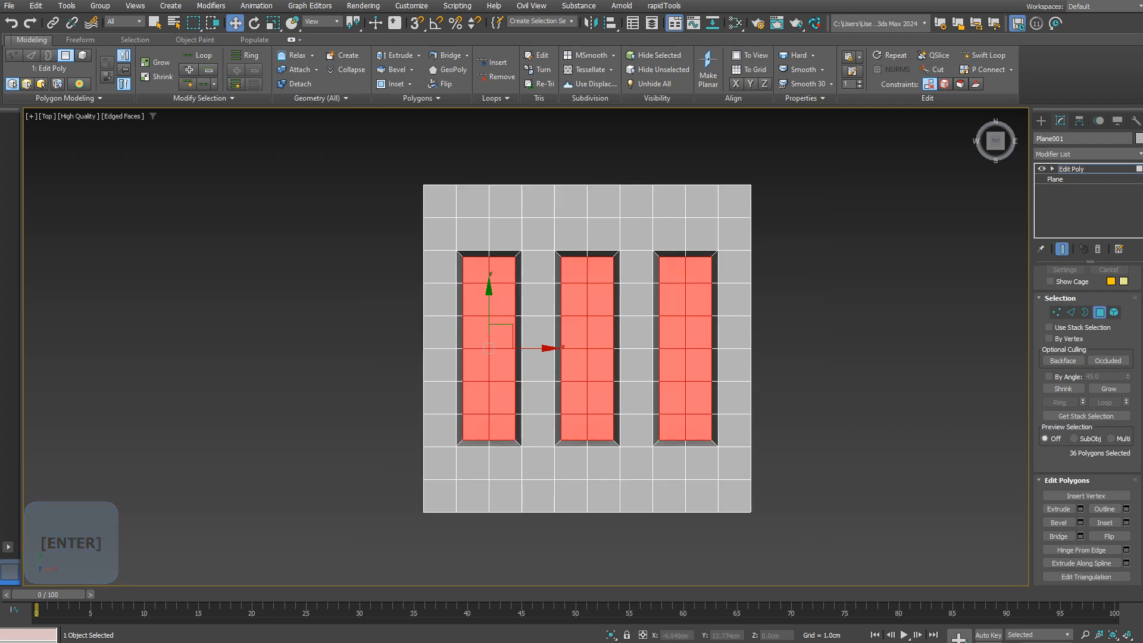
# Select all polygons of the plate and inset them by about 0.3 cm
pyautogui.hotkey('ctrl', 'a')
pyautogui.click(1125, 522)
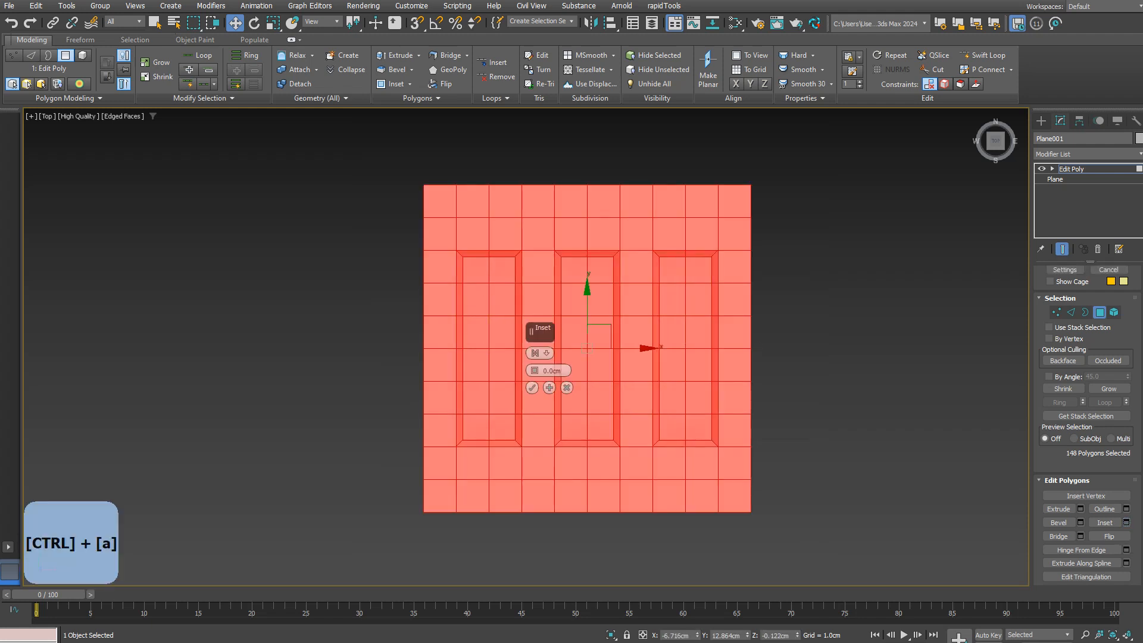
pyautogui.moveTo(534, 371); pyautogui.dragTo(535, 366)
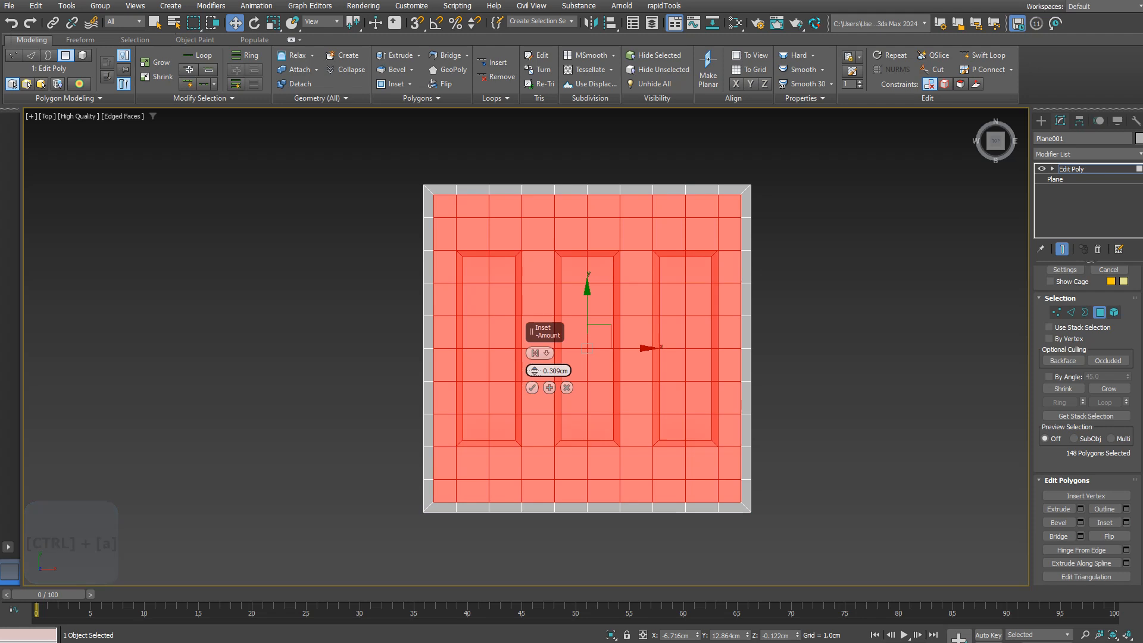
pyautogui.click(532, 387)
# Extrude the plate's outer border downward into side walls and scale the bottom border outward to 103 percent
pyautogui.press('3')
pyautogui.hotkey('ctrl', 'a')
pyautogui.keyDown('alt'); pyautogui.moveTo(532, 388); pyautogui.dragTo(542, 321, button='middle'); pyautogui.keyUp('alt')
pyautogui.keyDown('shift'); pyautogui.moveTo(587, 289); pyautogui.dragTo(587, 299); pyautogui.keyUp('shift')
pyautogui.press('r')
pyautogui.keyDown('alt'); pyautogui.moveTo(587, 299); pyautogui.dragTo(578, 359, button='middle'); pyautogui.keyUp('alt')
pyautogui.moveTo(579, 359); pyautogui.dragTo(579, 359)
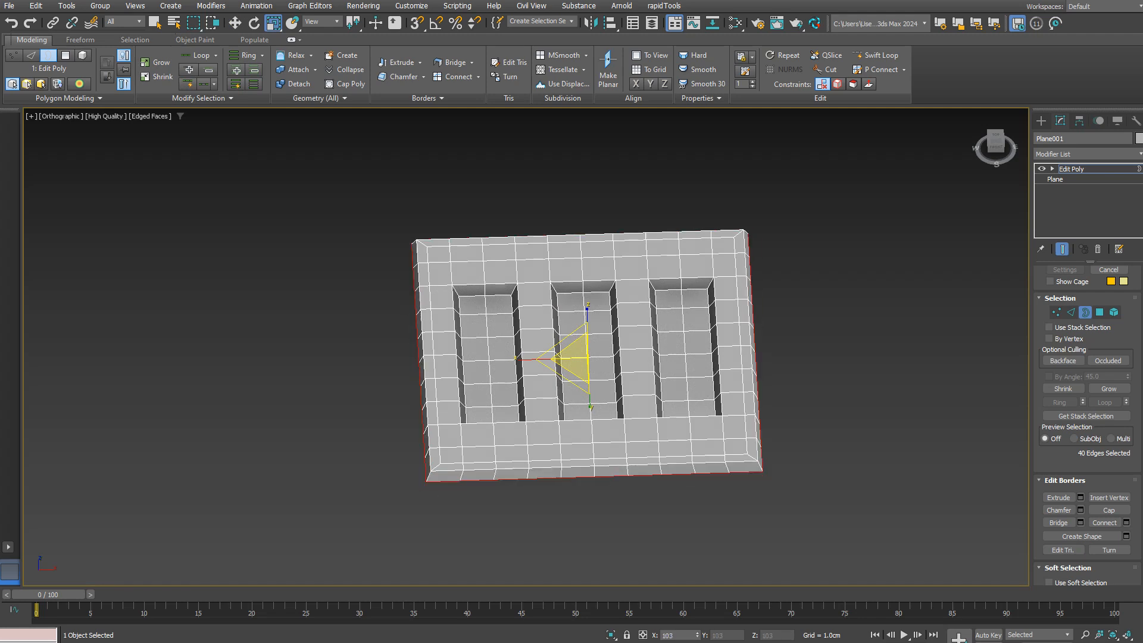
pyautogui.keyDown('alt'); pyautogui.moveTo(578, 359); pyautogui.dragTo(581, 393, button='middle'); pyautogui.keyUp('alt')
# Add a CreaseSet modifier to the slotted plate and select edges by a 90-degree face angle with a 40-degree tolerance
pyautogui.click(1086, 153)
pyautogui.write('crea')
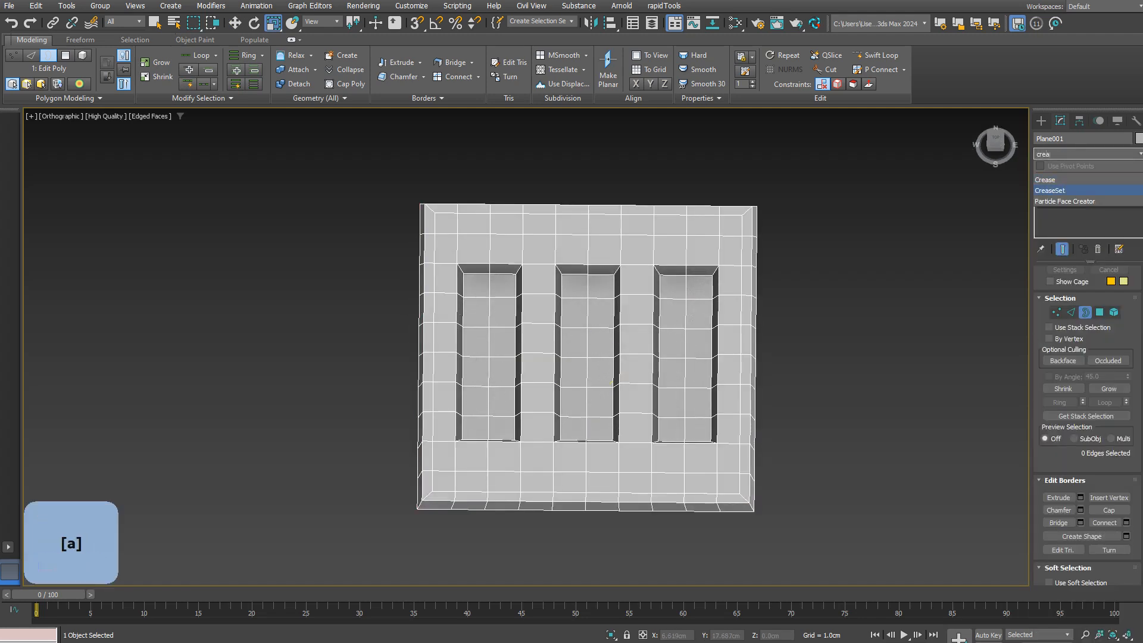
pyautogui.click(1059, 191)
pyautogui.keyDown('alt'); pyautogui.moveTo(786, 286); pyautogui.dragTo(804, 295, button='middle'); pyautogui.keyUp('alt')
pyautogui.press('2')
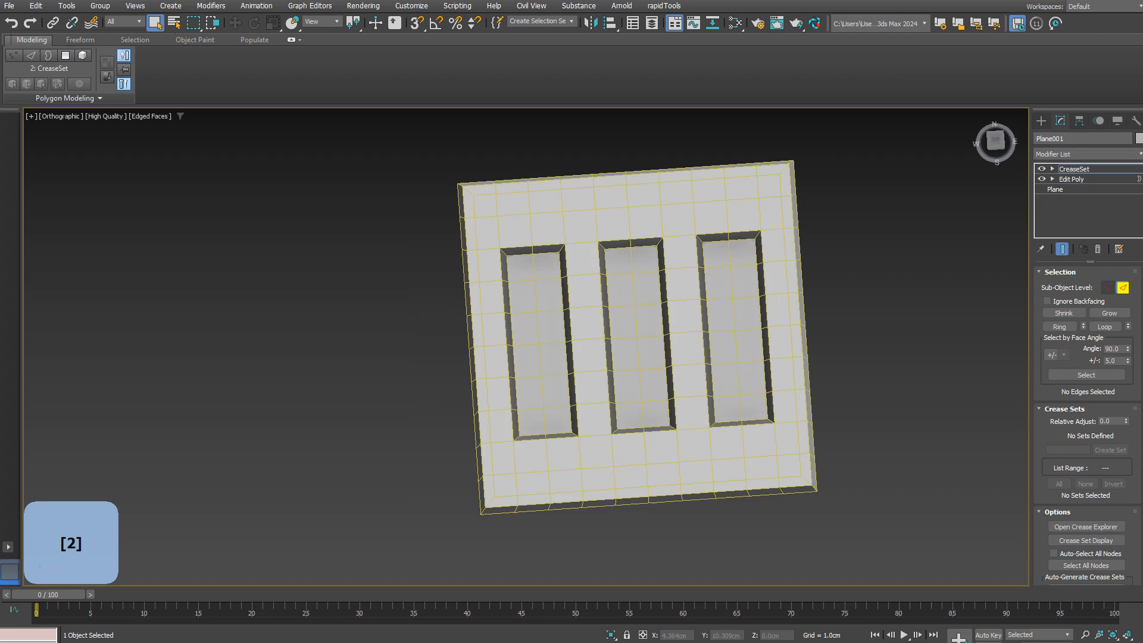
pyautogui.write('40')
pyautogui.click(1086, 375)
# Deselect the slanted corner edges inside the recesses and create a crease set from the remaining selected edges
pyautogui.keyDown('alt'); pyautogui.moveTo(601, 309); pyautogui.dragTo(589, 283, button='middle'); pyautogui.keyUp('alt')
pyautogui.scroll(4, 520, 219)
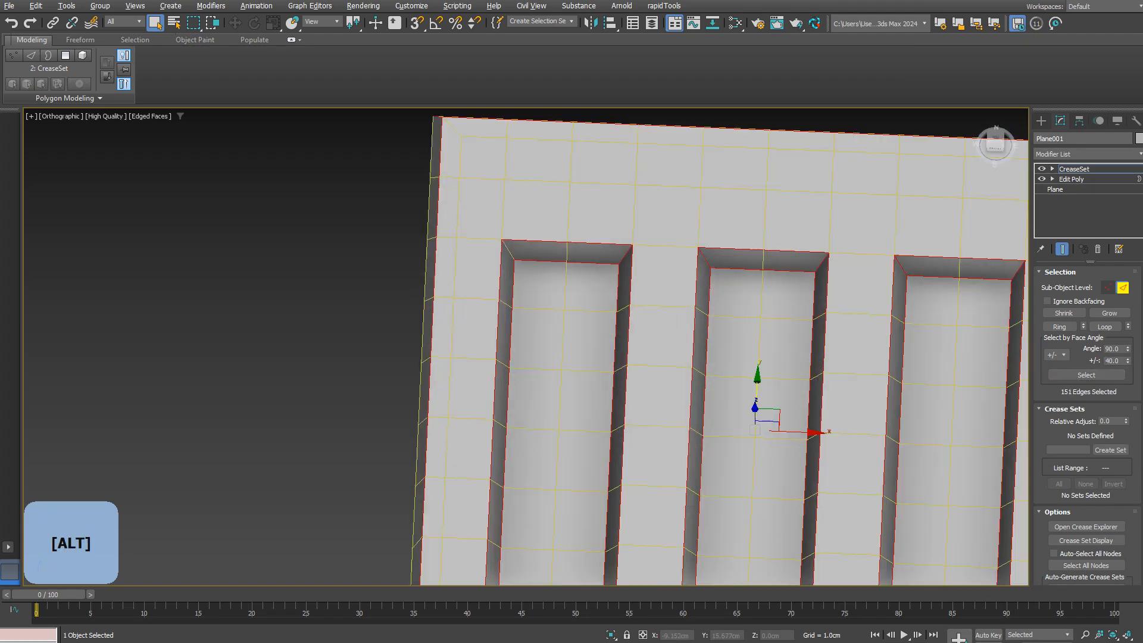
pyautogui.moveTo(706, 238); pyautogui.dragTo(468, 204, button='middle')
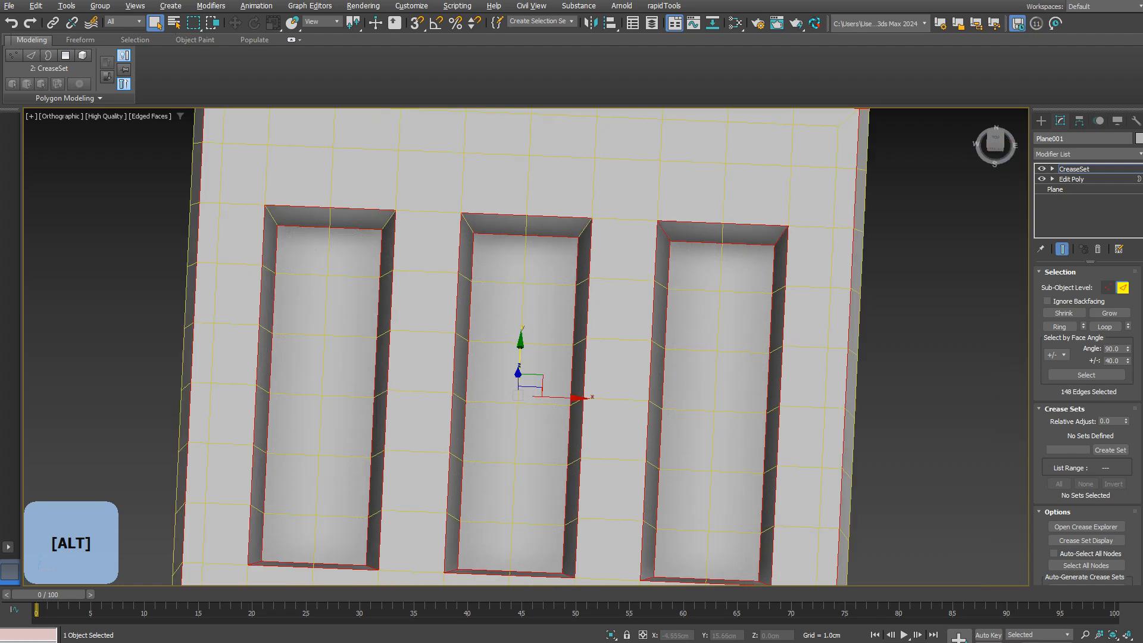
pyautogui.keyDown('alt'); pyautogui.moveTo(660, 226); pyautogui.dragTo(447, 194, button='middle'); pyautogui.keyUp('alt')
pyautogui.keyDown('alt'); pyautogui.click(586, 215); pyautogui.keyUp('alt')
pyautogui.keyDown('alt'); pyautogui.click(718, 245); pyautogui.keyUp('alt')
pyautogui.scroll(5, 804, 266)
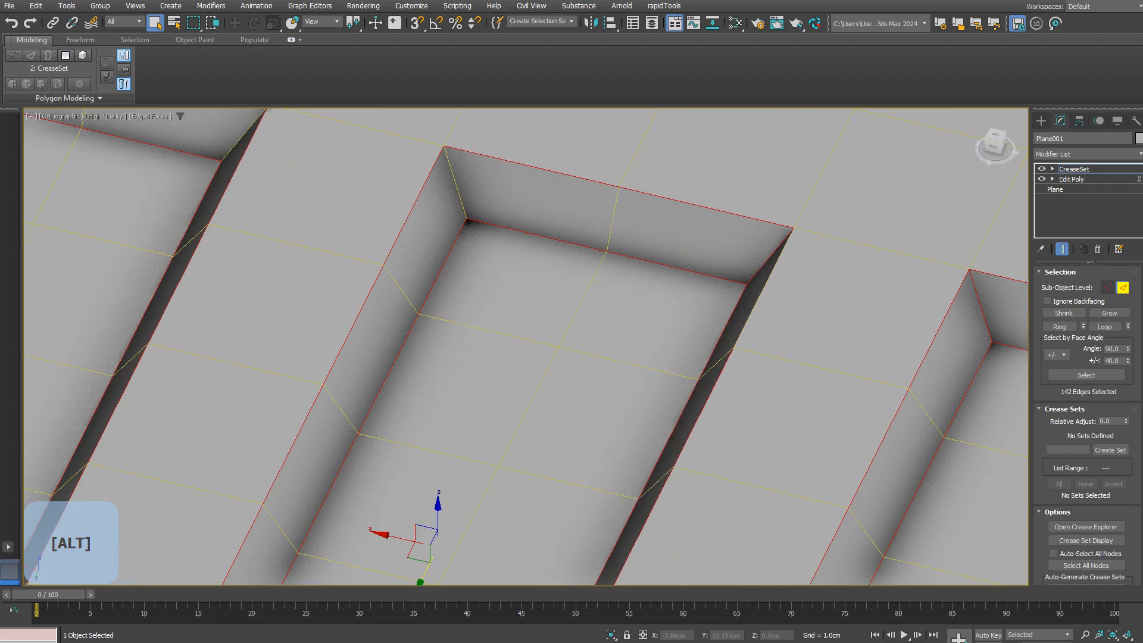
pyautogui.keyDown('alt'); pyautogui.click(796, 238); pyautogui.keyUp('alt')
pyautogui.scroll(-3, 797, 238)
pyautogui.keyDown('alt'); pyautogui.moveTo(796, 238); pyautogui.dragTo(744, 256, button='middle'); pyautogui.keyUp('alt')
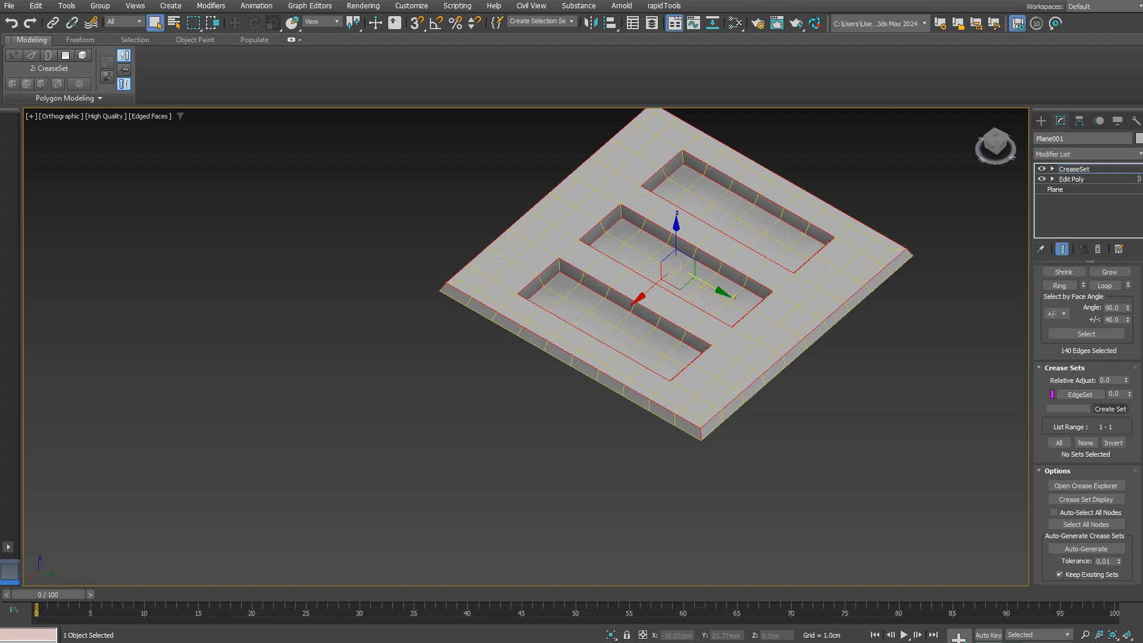
pyautogui.press('Return')
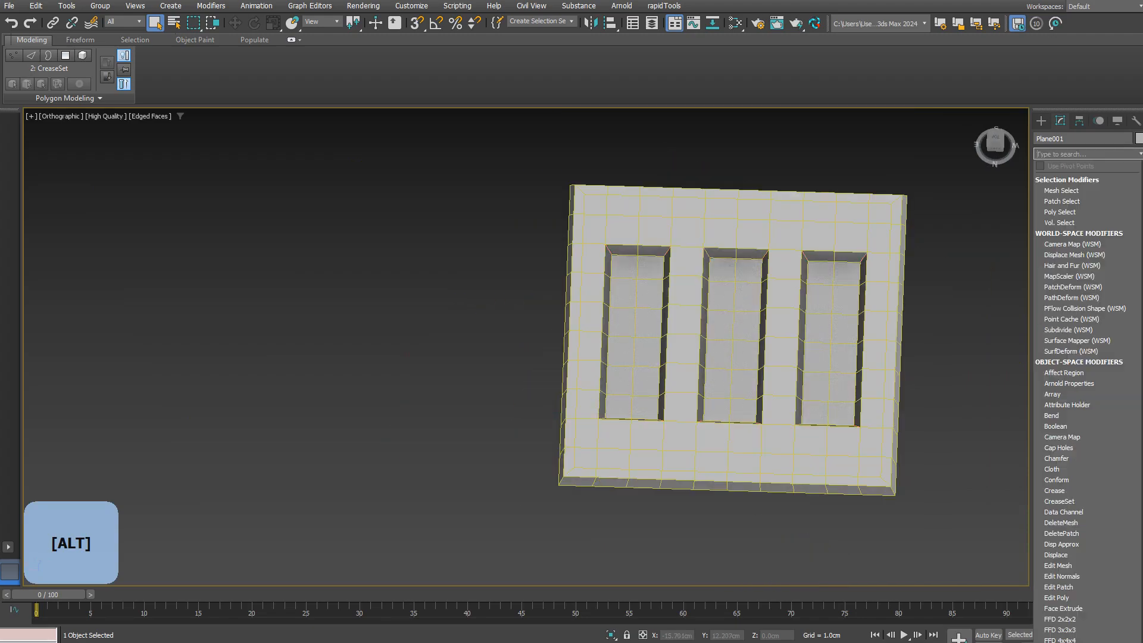
# Add an OpenSubdiv modifier to the slotted plate
pyautogui.press('o')
pyautogui.press('p')
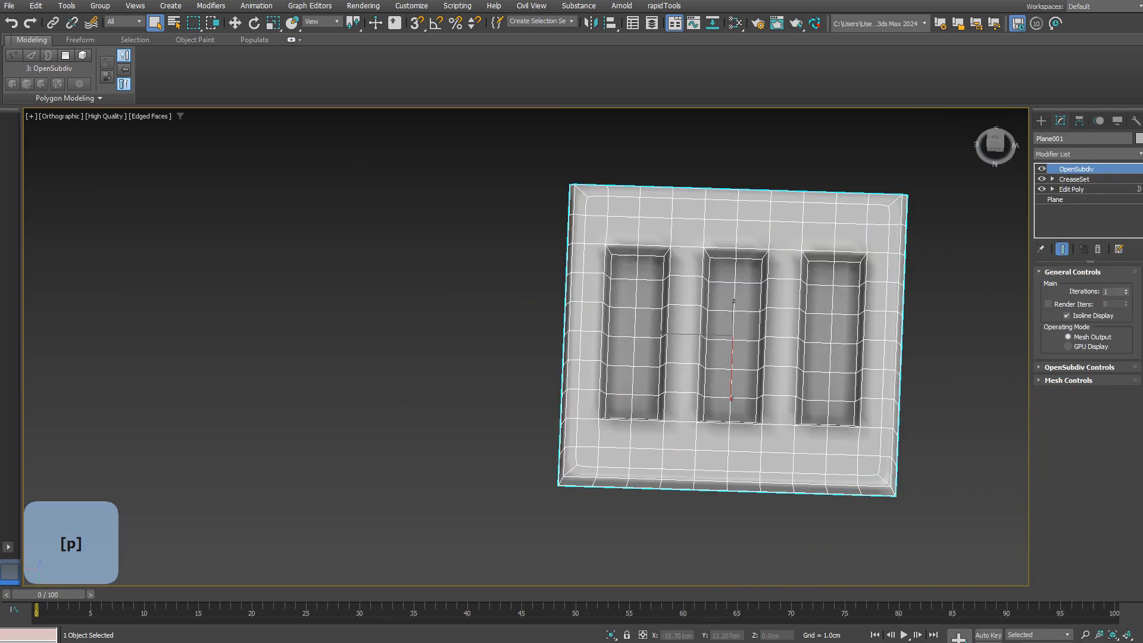
pyautogui.keyDown('alt'); pyautogui.moveTo(727, 340); pyautogui.dragTo(685, 333, button='middle'); pyautogui.keyUp('alt')
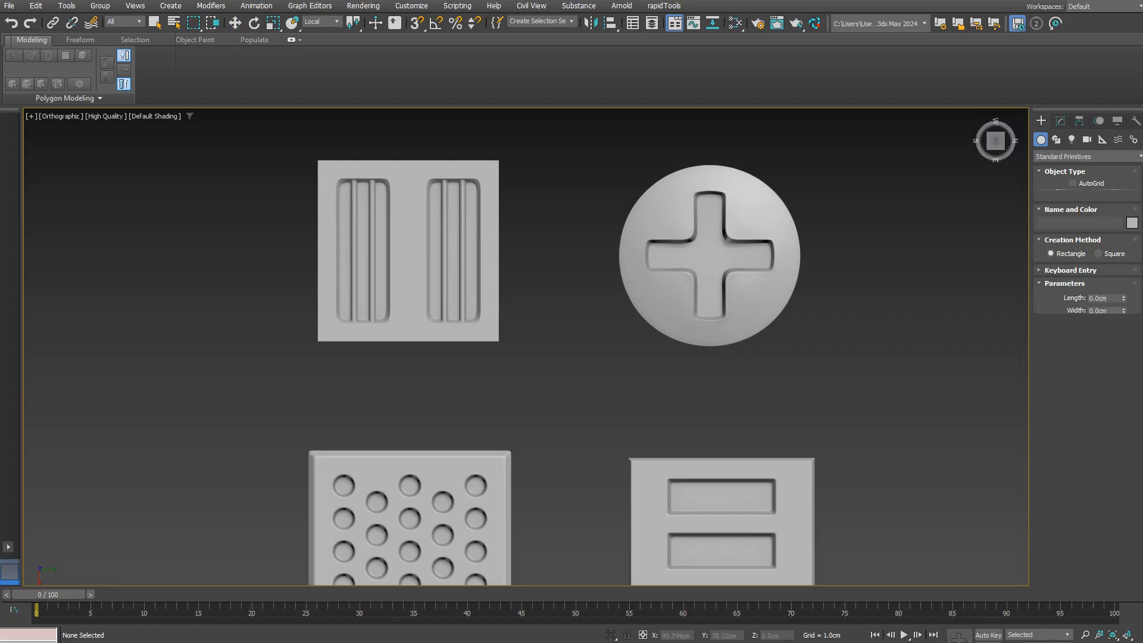
# Create a plane covering the grooved square decal and set its length to 85 cm and width to 82 cm
pyautogui.click(1112, 259)
pyautogui.moveTo(313, 157); pyautogui.dragTo(502, 345)
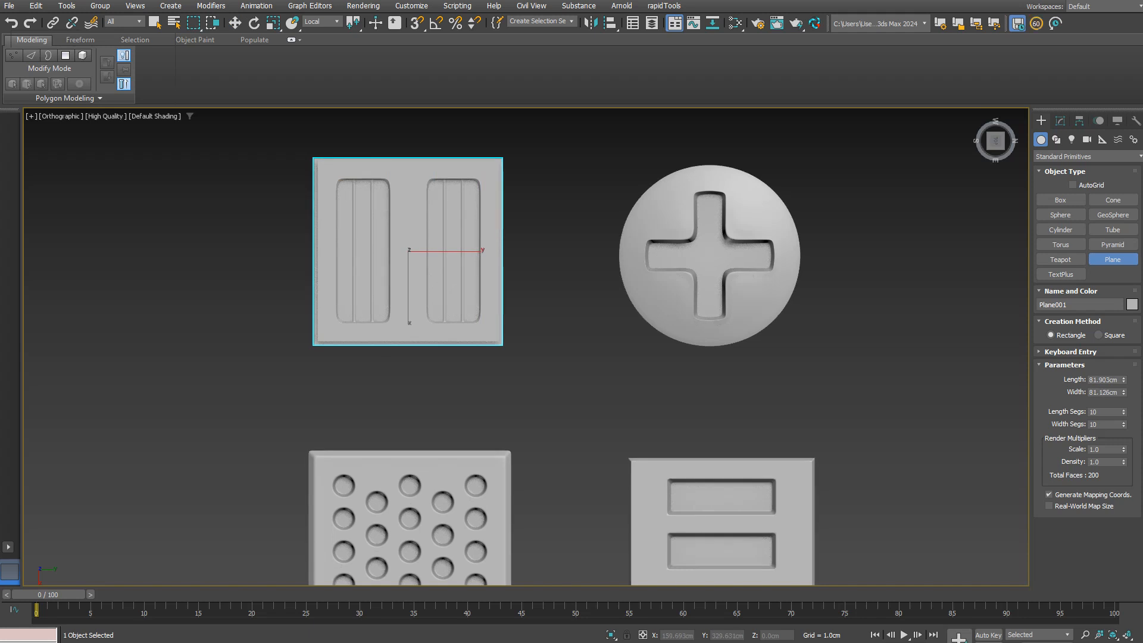
pyautogui.doubleClick(1103, 380)
pyautogui.press('BackSpace')
pyautogui.press('Tab')
pyautogui.press('BackSpace')
pyautogui.write('82')
pyautogui.press('Tab')
pyautogui.write('8')
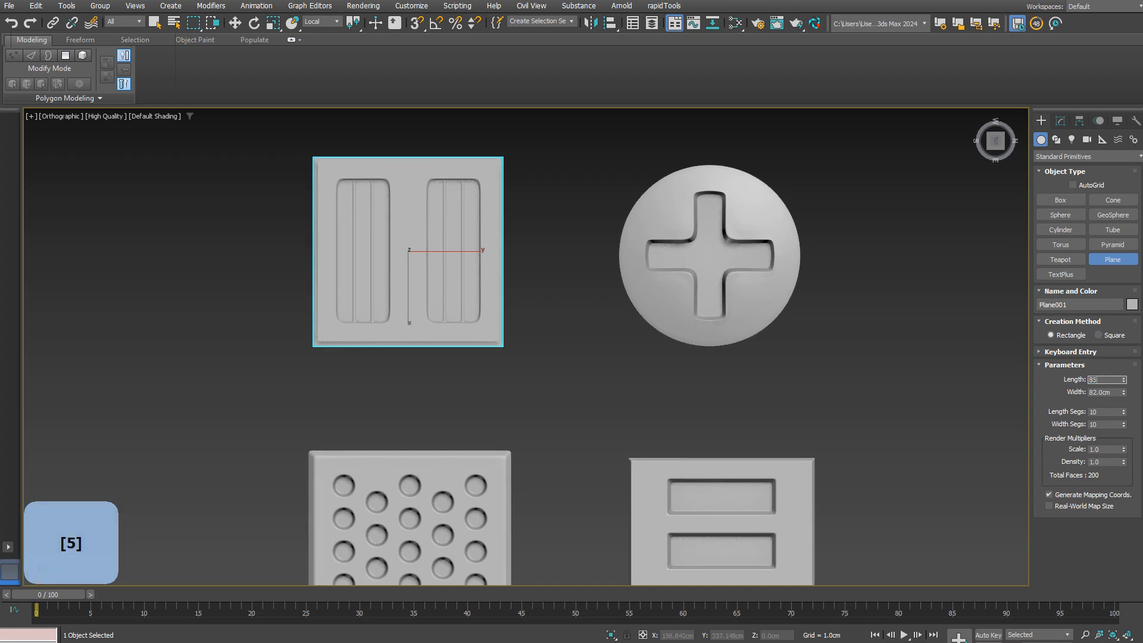
pyautogui.press('Return')
pyautogui.rightClick(369, 369)
# Align the plane to the grooved decal on Z only, matching the plane's maximum to the decal's maximum
pyautogui.keyDown('alt'); pyautogui.moveTo(369, 369); pyautogui.dragTo(399, 283, button='middle'); pyautogui.keyUp('alt')
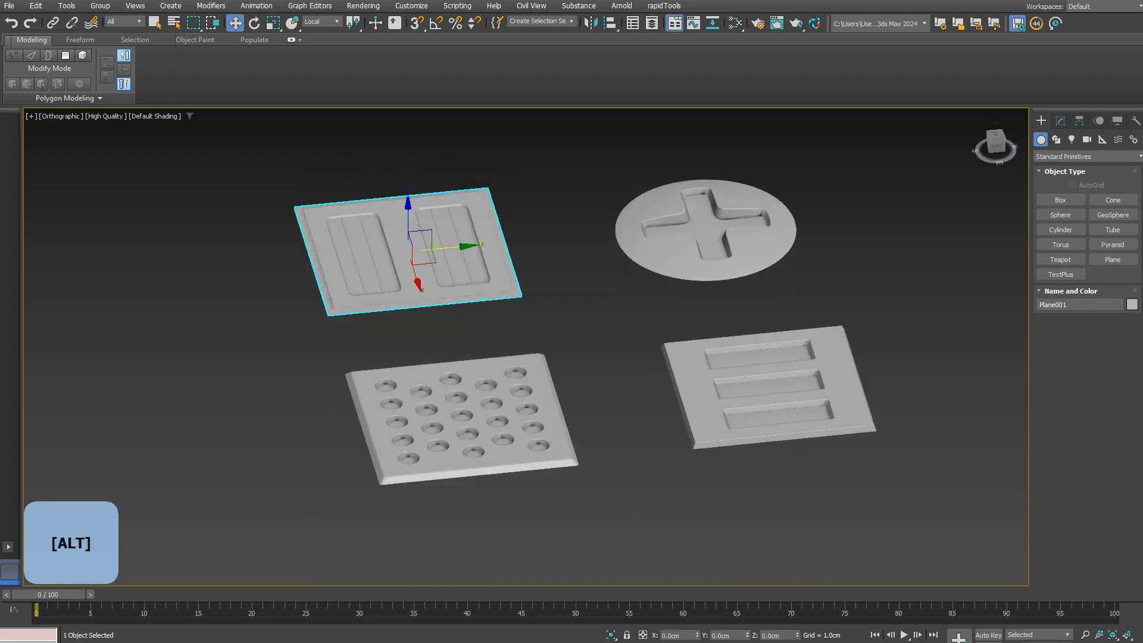
pyautogui.scroll(6, 399, 283)
pyautogui.scroll(-3, 536, 469)
pyautogui.click(610, 23)
pyautogui.click(596, 197)
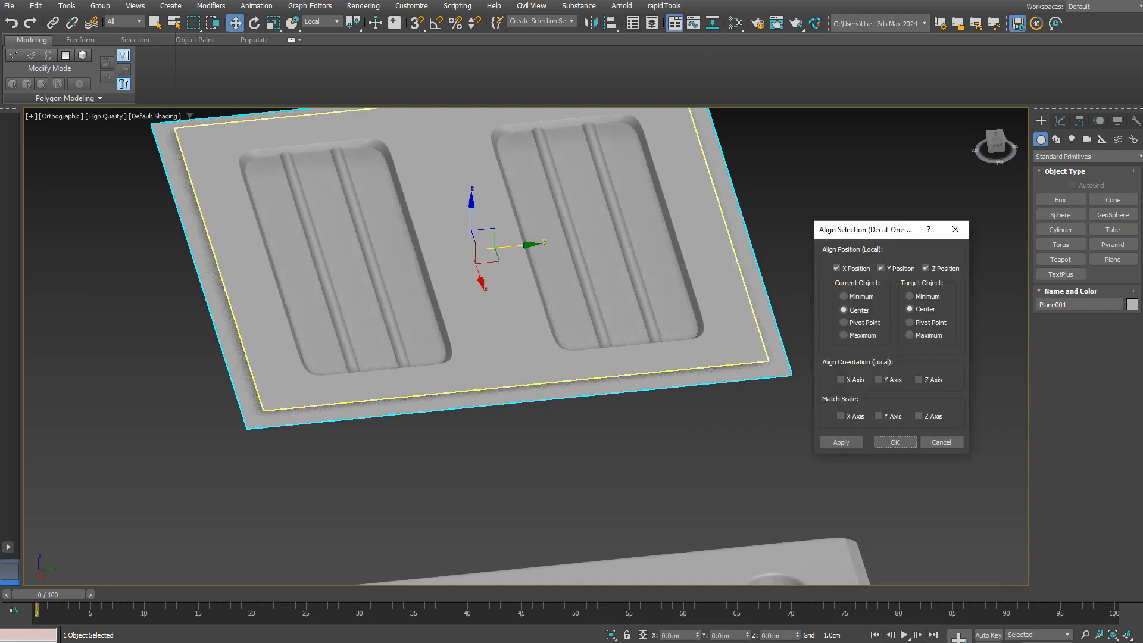
pyautogui.click(844, 335)
pyautogui.click(910, 295)
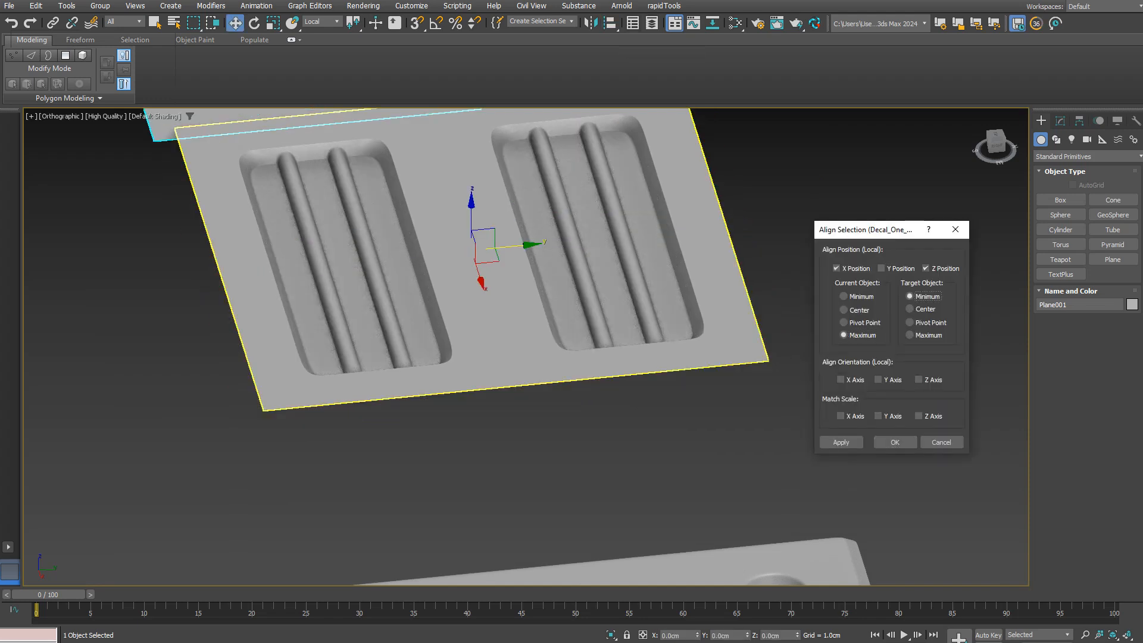
pyautogui.click(836, 268)
pyautogui.click(909, 335)
pyautogui.click(894, 443)
pyautogui.scroll(-2, 811, 344)
pyautogui.press('F4')
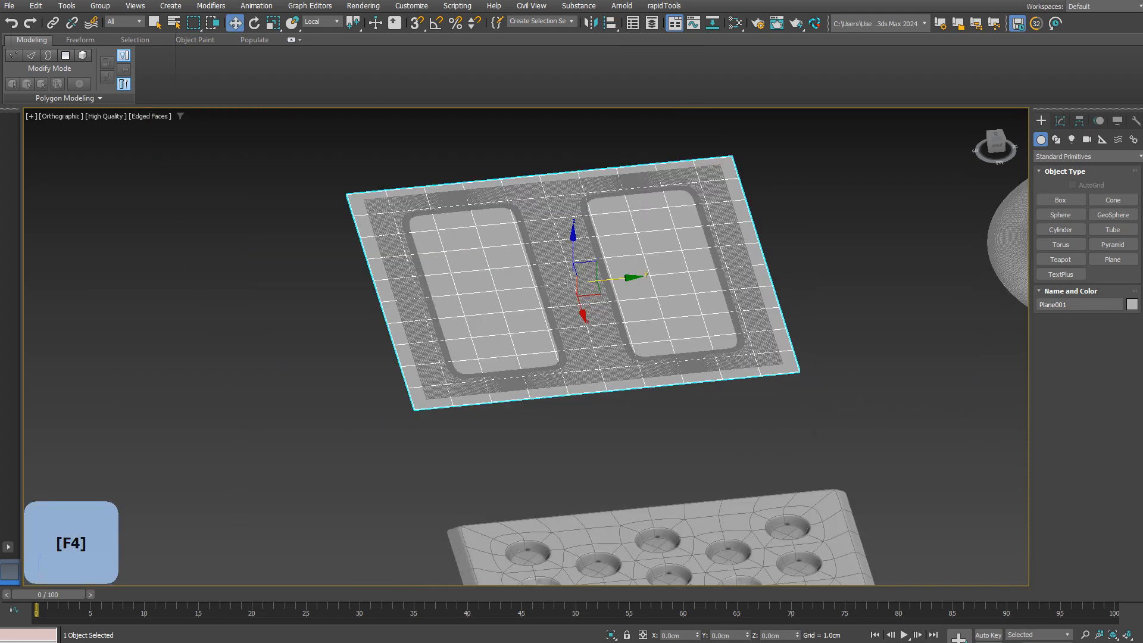
pyautogui.press('F4')
# Copy the low-poly plane from the grooved decal onto the perforated decal
pyautogui.moveTo(833, 351); pyautogui.dragTo(758, 254, button='middle')
pyautogui.scroll(-4, 822, 262)
pyautogui.keyDown('shift'); pyautogui.moveTo(654, 250); pyautogui.dragTo(707, 418); pyautogui.keyUp('shift')
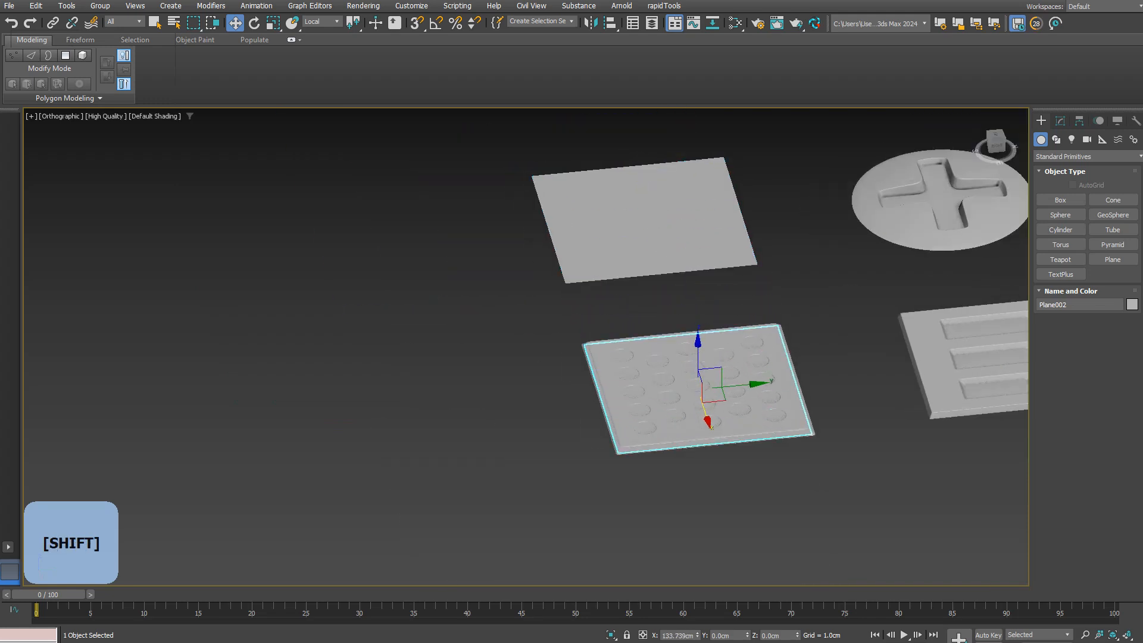
pyautogui.click(574, 378)
# Set the length and width of the perforated decal's plane to 100 cm
pyautogui.click(1060, 121)
pyautogui.doubleClick(1101, 287)
pyautogui.write('100')
pyautogui.press('Tab')
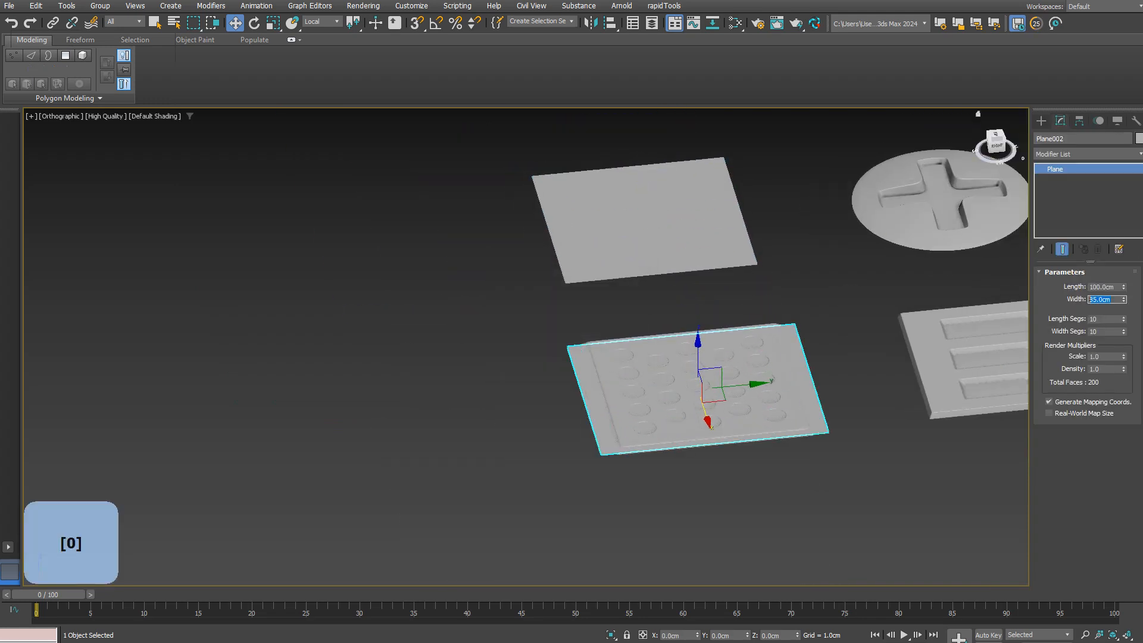
pyautogui.write('100')
pyautogui.press('Return')
# Resize the plane over the perforated decal to 95 cm in length and width
pyautogui.scroll(3, 811, 388)
pyautogui.scroll(4, 802, 423)
pyautogui.scroll(-2, 803, 423)
pyautogui.moveTo(802, 423); pyautogui.dragTo(786, 366, button='middle')
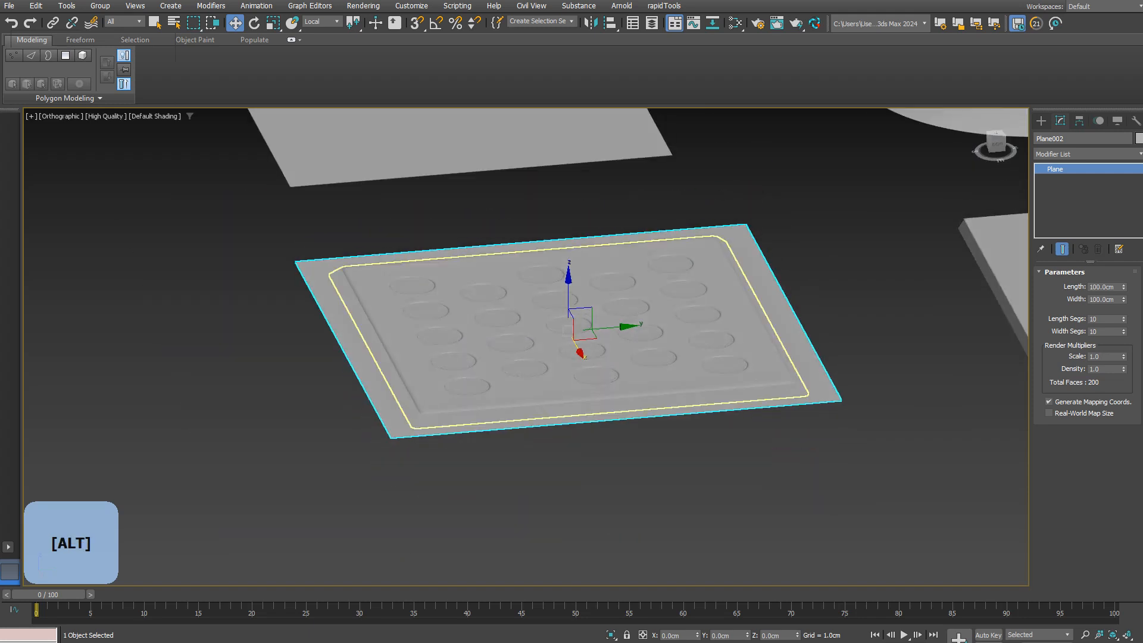
pyautogui.moveTo(569, 289); pyautogui.dragTo(570, 293)
pyautogui.scroll(-5, 570, 293)
pyautogui.keyDown('alt'); pyautogui.moveTo(570, 293); pyautogui.dragTo(559, 339, button='middle'); pyautogui.keyUp('alt')
pyautogui.write('95')
pyautogui.press('Return')
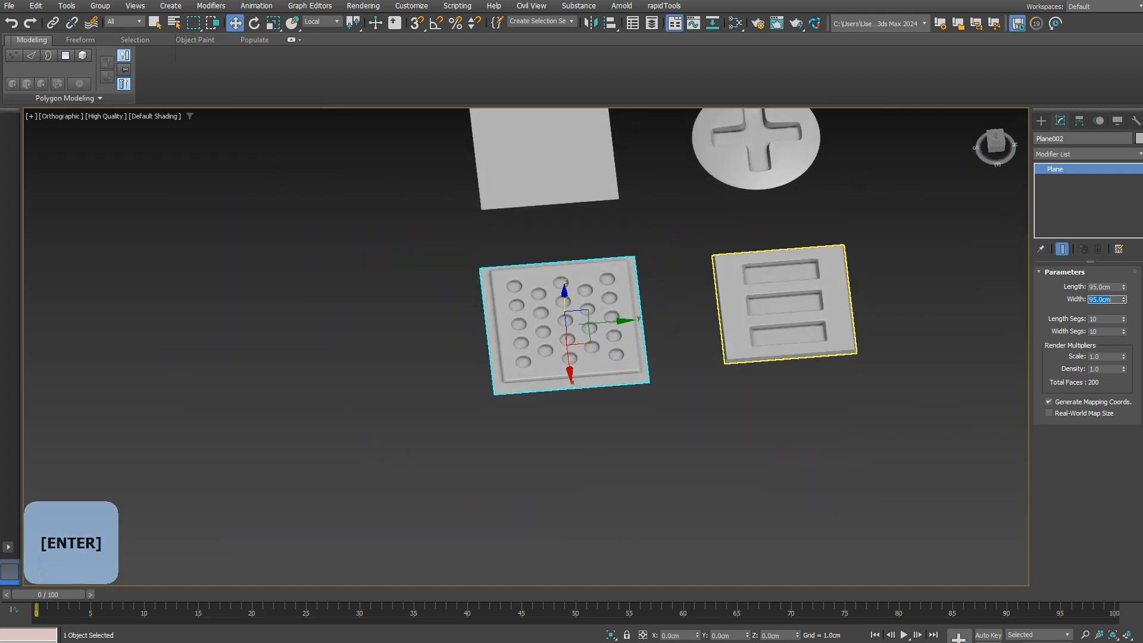
# Align the resized plane to the perforated decal
pyautogui.scroll(4, 693, 298)
pyautogui.moveTo(692, 298); pyautogui.dragTo(767, 231, button='middle')
pyautogui.keyDown('alt'); pyautogui.moveTo(767, 231); pyautogui.dragTo(767, 261, button='middle'); pyautogui.keyUp('alt')
pyautogui.click(611, 23)
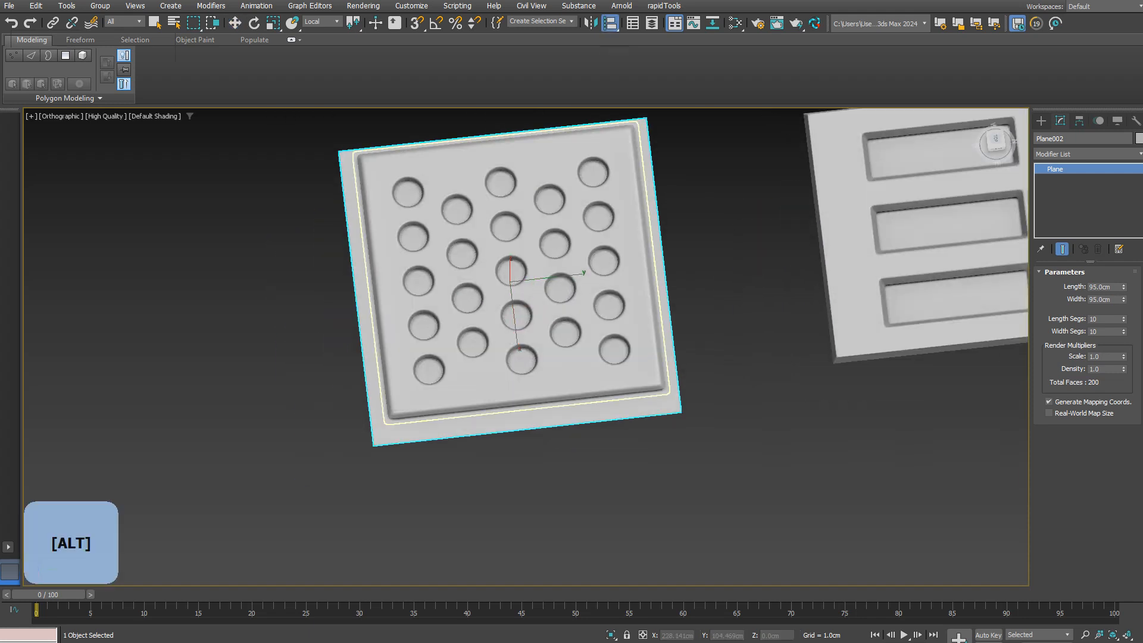
pyautogui.click(616, 156)
pyautogui.click(909, 309)
pyautogui.click(880, 267)
pyautogui.click(836, 267)
pyautogui.click(895, 443)
# Copy the perforated decal's plane sideways onto the decal with three rectangular slots
pyautogui.scroll(-3, 895, 442)
pyautogui.moveTo(894, 442); pyautogui.dragTo(697, 441, button='middle')
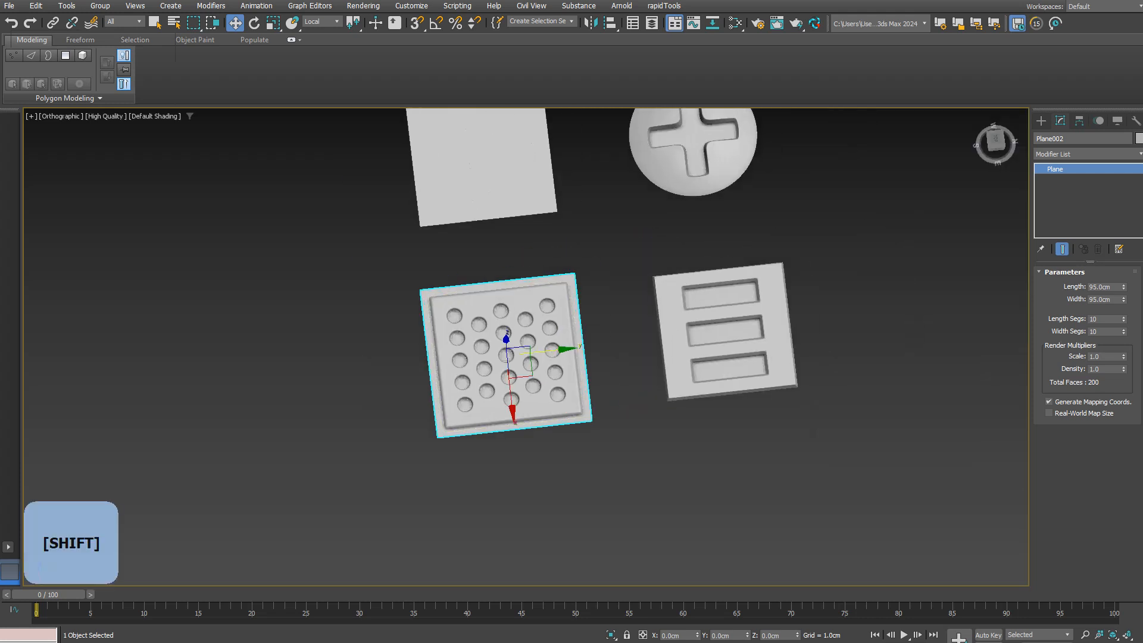
pyautogui.keyDown('shift'); pyautogui.moveTo(547, 353); pyautogui.dragTo(765, 327); pyautogui.keyUp('shift')
pyautogui.click(586, 385)
# Set the length and width of the slotted decal's plane to 85 cm
pyautogui.scroll(4, 782, 370)
pyautogui.doubleClick(1099, 287)
pyautogui.write('80')
pyautogui.press('Tab')
pyautogui.doubleClick(1098, 287)
pyautogui.write('85')
pyautogui.press('Tab')
pyautogui.write('85')
pyautogui.press('Return')
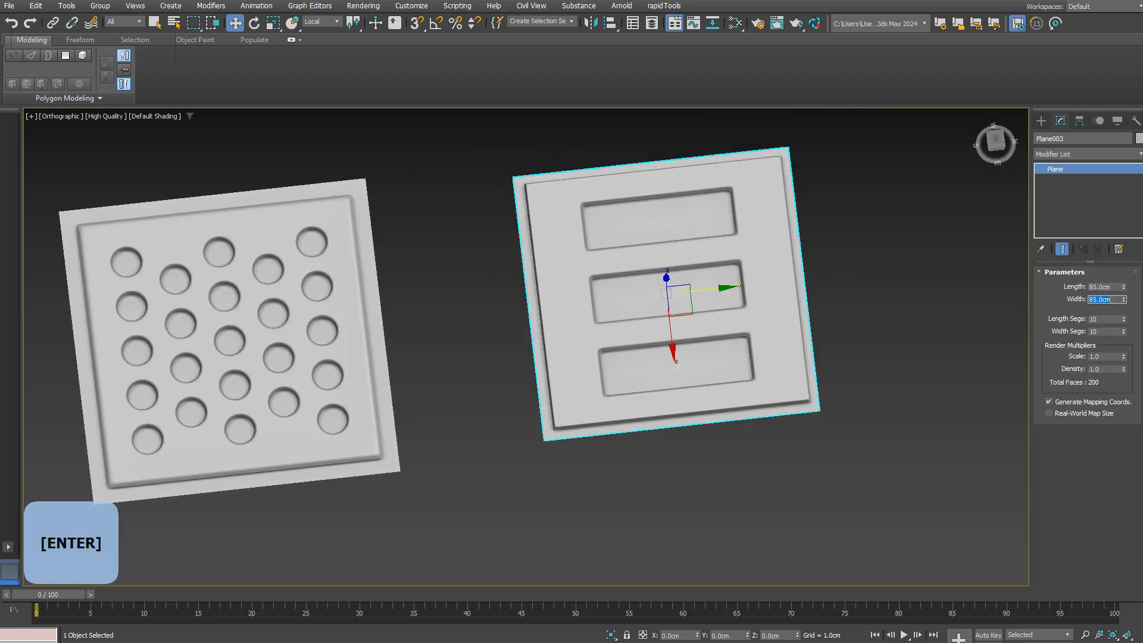
# Align the 85 cm plane to the decal with three rectangular slots
pyautogui.click(611, 23)
pyautogui.click(756, 322)
pyautogui.click(895, 443)
# Copy the slotted decal's plane onto the round cross-recess decal and align it to that decal
pyautogui.scroll(-5, 744, 395)
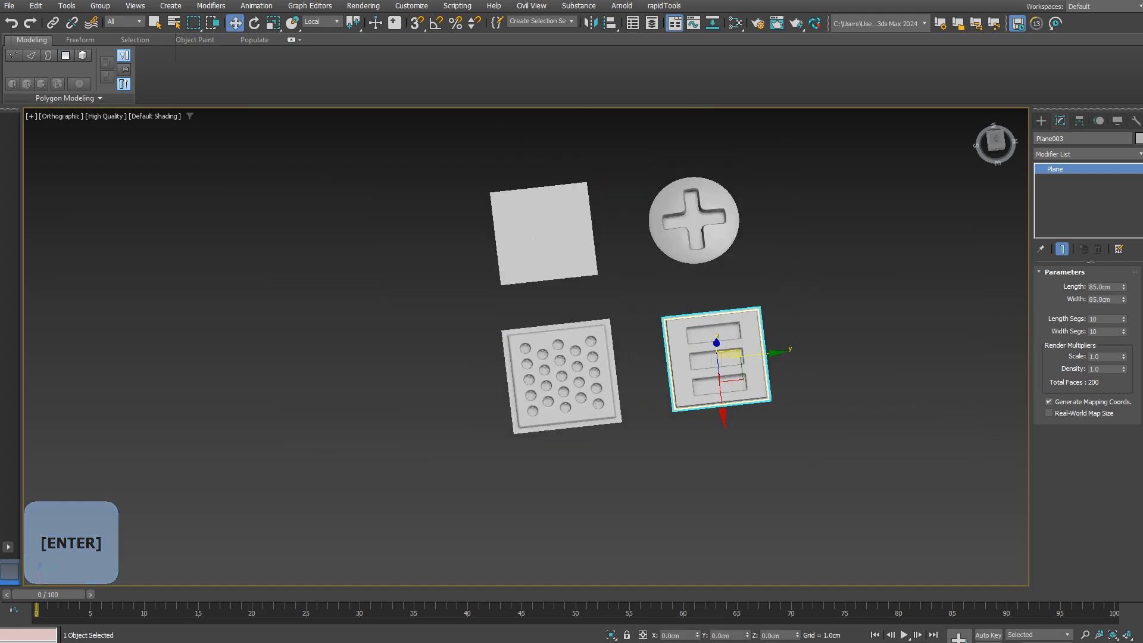
pyautogui.keyDown('shift'); pyautogui.moveTo(720, 398); pyautogui.dragTo(704, 262); pyautogui.keyUp('shift')
pyautogui.click(594, 387)
pyautogui.click(610, 23)
pyautogui.scroll(4, 702, 202)
pyautogui.click(684, 238)
pyautogui.click(894, 442)
# Set the length and width of the plane over the round cross-recess decal to 82 cm
pyautogui.keyDown('alt'); pyautogui.moveTo(699, 268); pyautogui.dragTo(664, 247, button='middle'); pyautogui.keyUp('alt')
pyautogui.scroll(4, 693, 184)
pyautogui.scroll(-3, 682, 202)
pyautogui.scroll(-3, 660, 226)
pyautogui.click(833, 298)
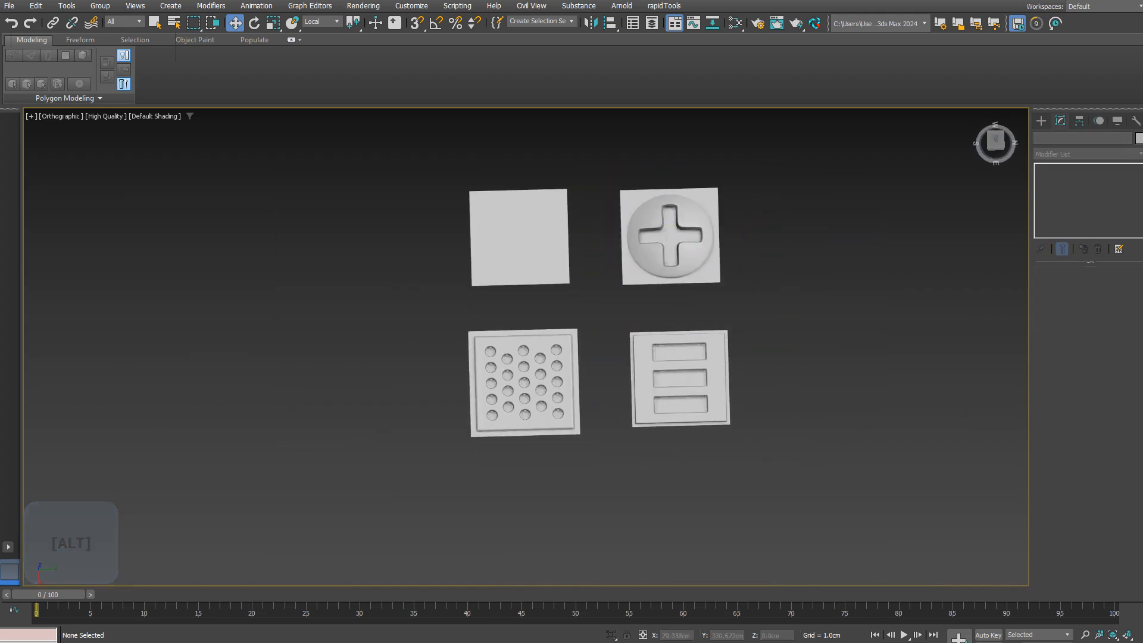
pyautogui.scroll(5, 699, 260)
pyautogui.click(719, 294)
pyautogui.write('82')
pyautogui.press('Tab')
pyautogui.write('82')
pyautogui.press('Return')
pyautogui.scroll(-3, 826, 268)
pyautogui.click(837, 262)
# Rename the grooved decal's plane Decal_One_LP and the perforated decal's plane Decal_Three_LP in the scene list
pyautogui.press('space')
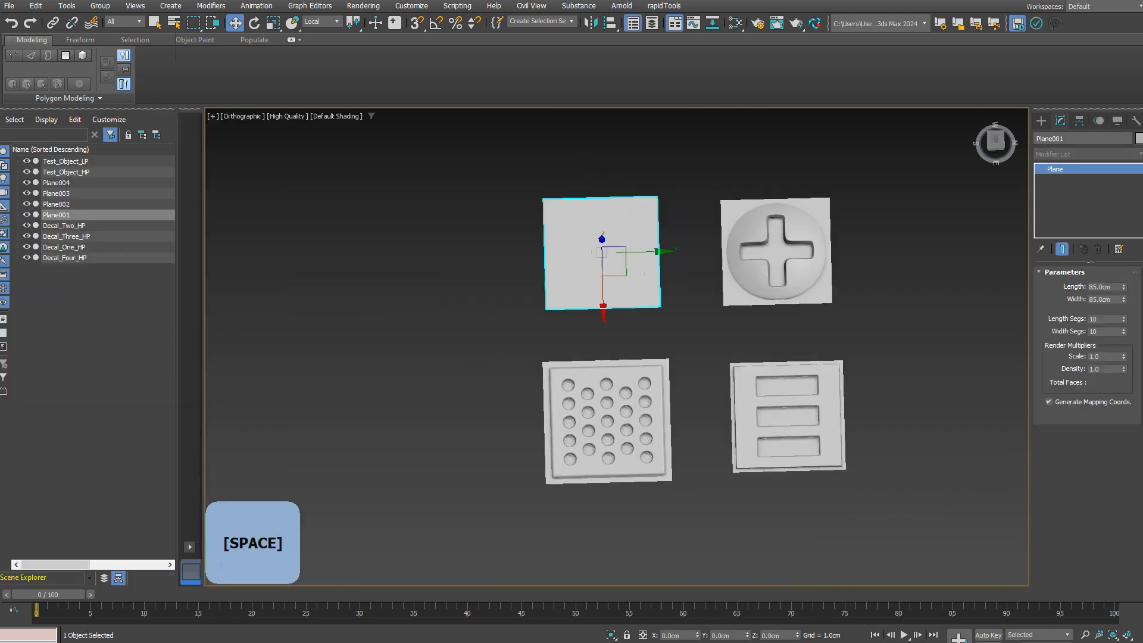
pyautogui.click(575, 262)
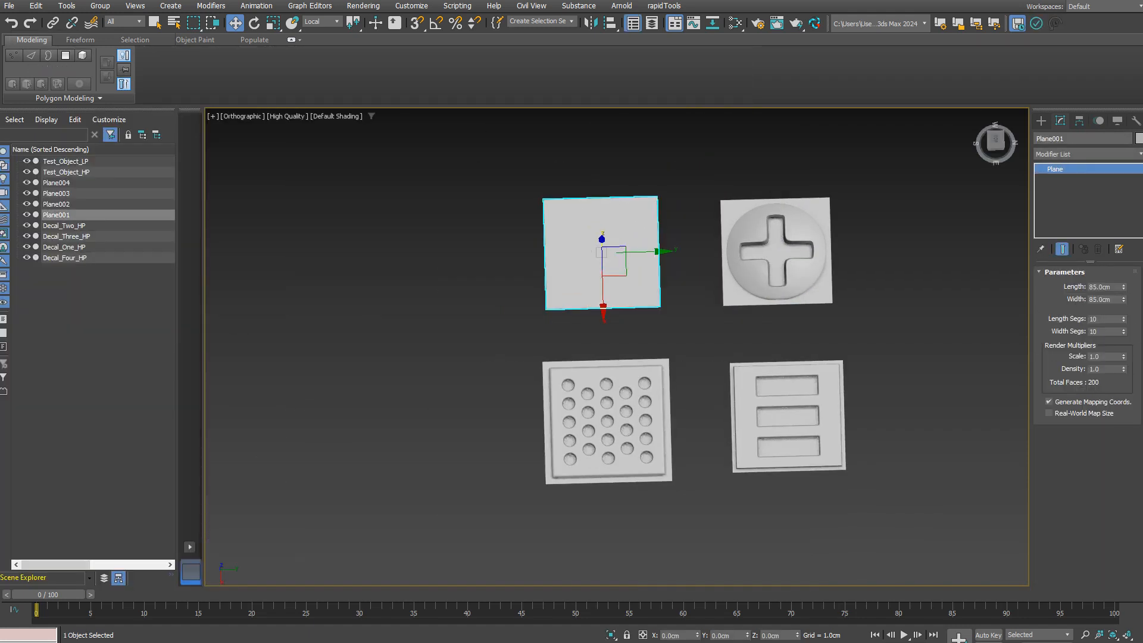
pyautogui.doubleClick(56, 215)
pyautogui.write('Decal_One_LP')
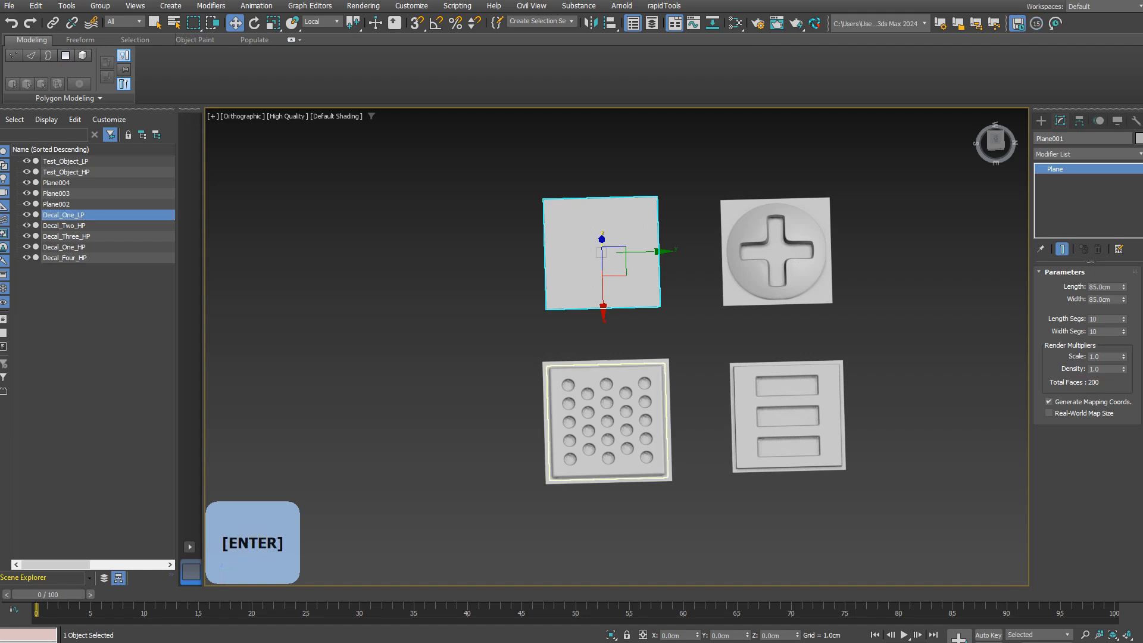
pyautogui.click(607, 423)
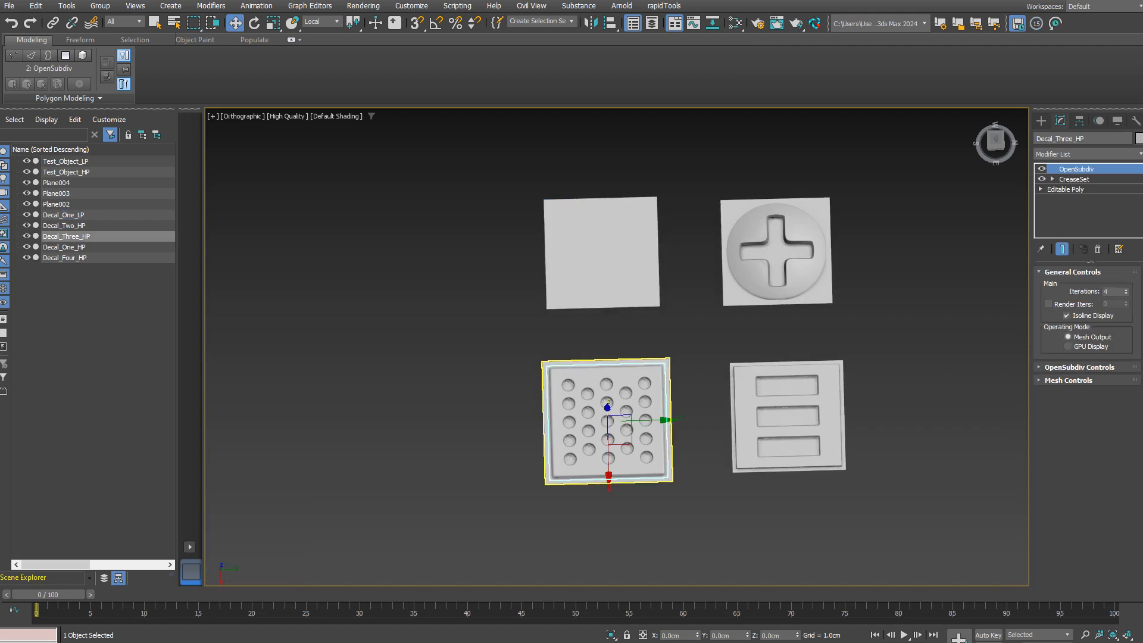
pyautogui.doubleClick(57, 204)
pyautogui.write('Decal_Three_LP')
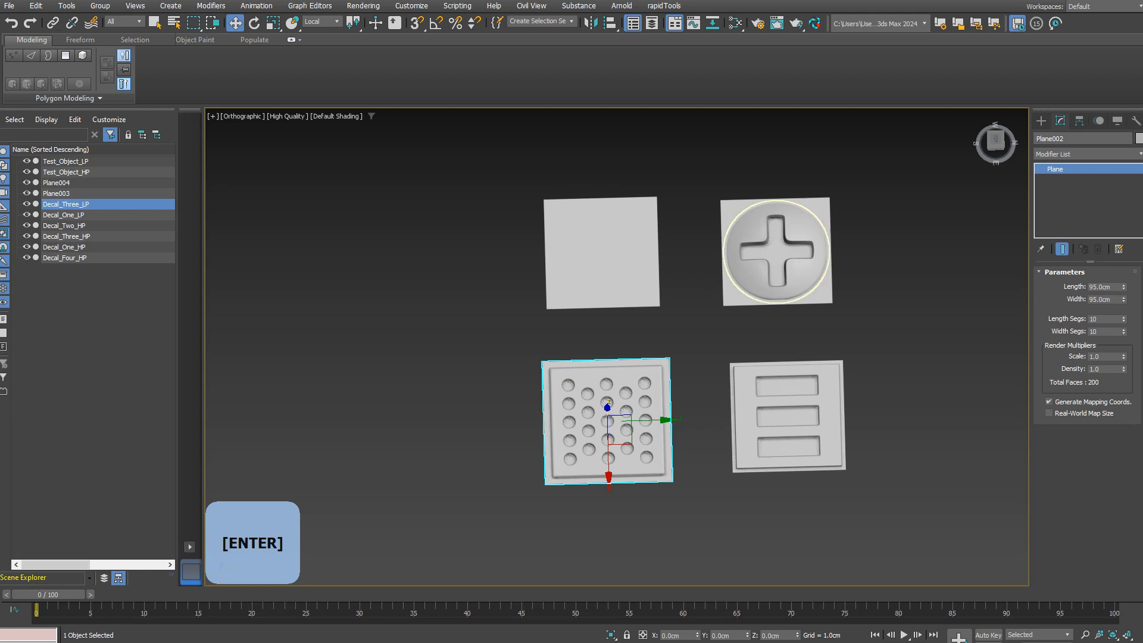
# Rename the round cross-recess decal's plane Decal_Two_LP and the slotted decal's plane Decal_Four_LP
pyautogui.click(800, 232)
pyautogui.click(822, 208)
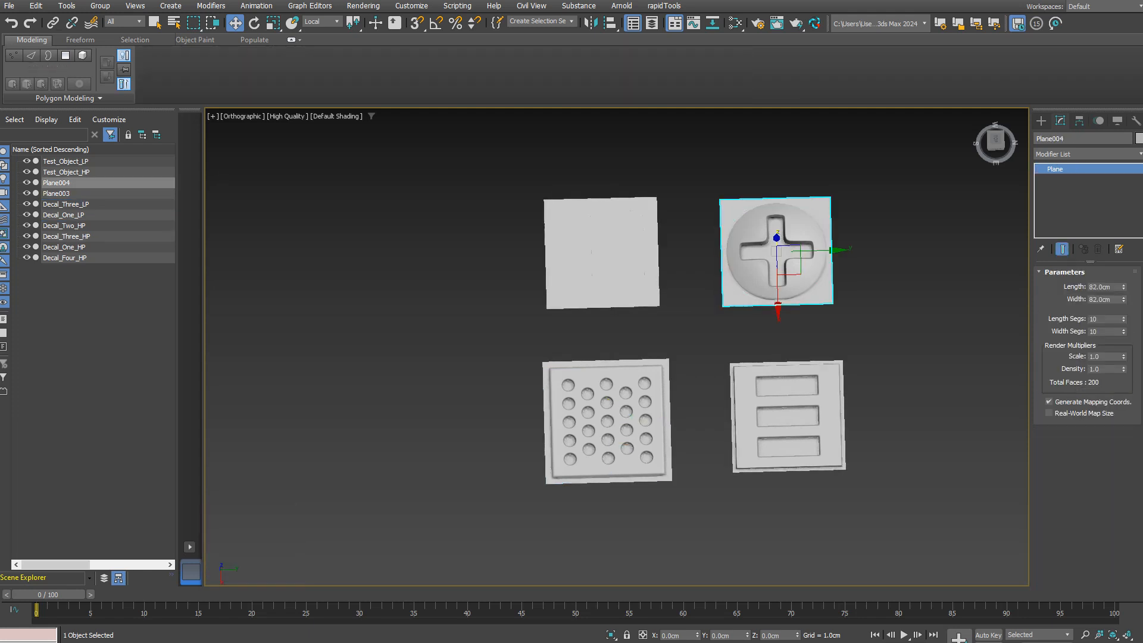
pyautogui.doubleClick(57, 183)
pyautogui.write('Decal_Two_LP')
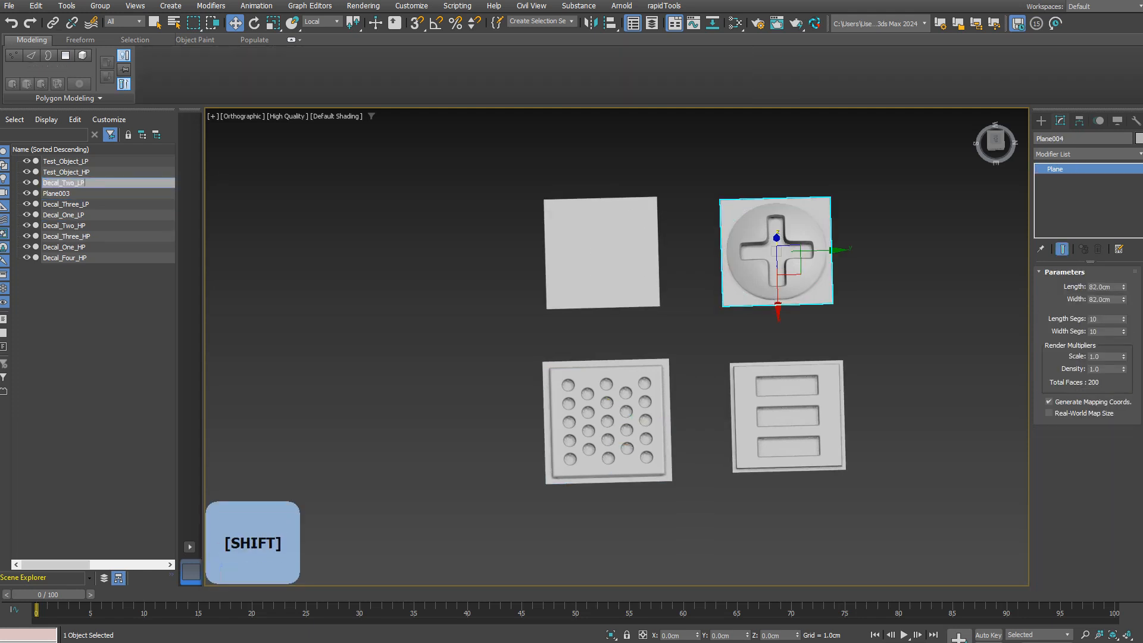
pyautogui.click(732, 417)
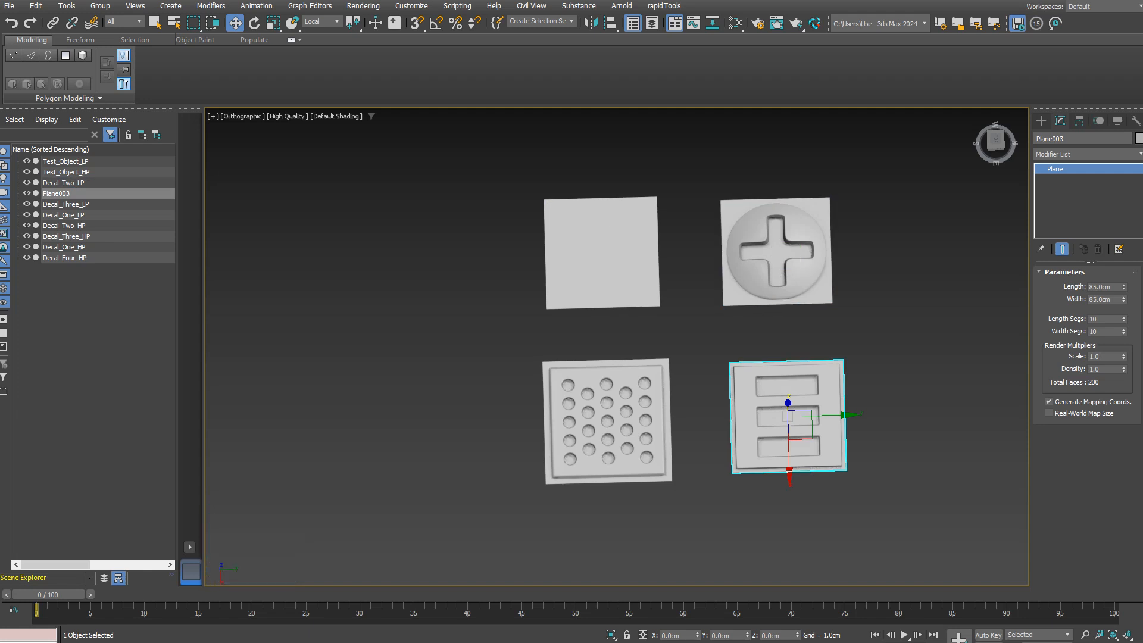
pyautogui.click(752, 416)
pyautogui.click(732, 417)
pyautogui.write('Decal_Four_LP')
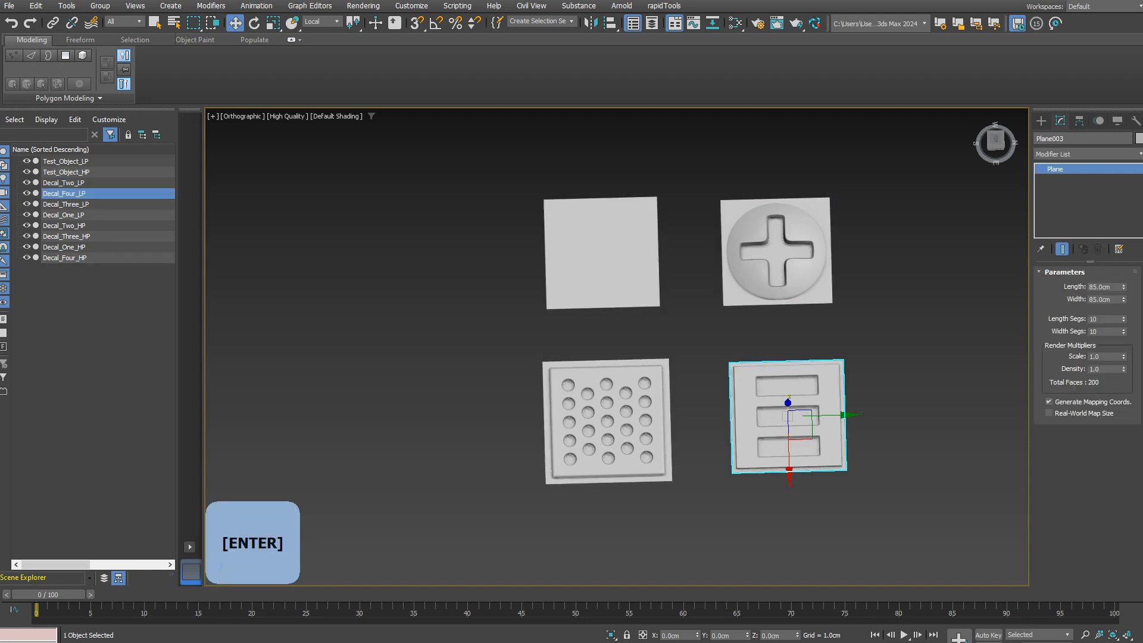
pyautogui.click(693, 333)
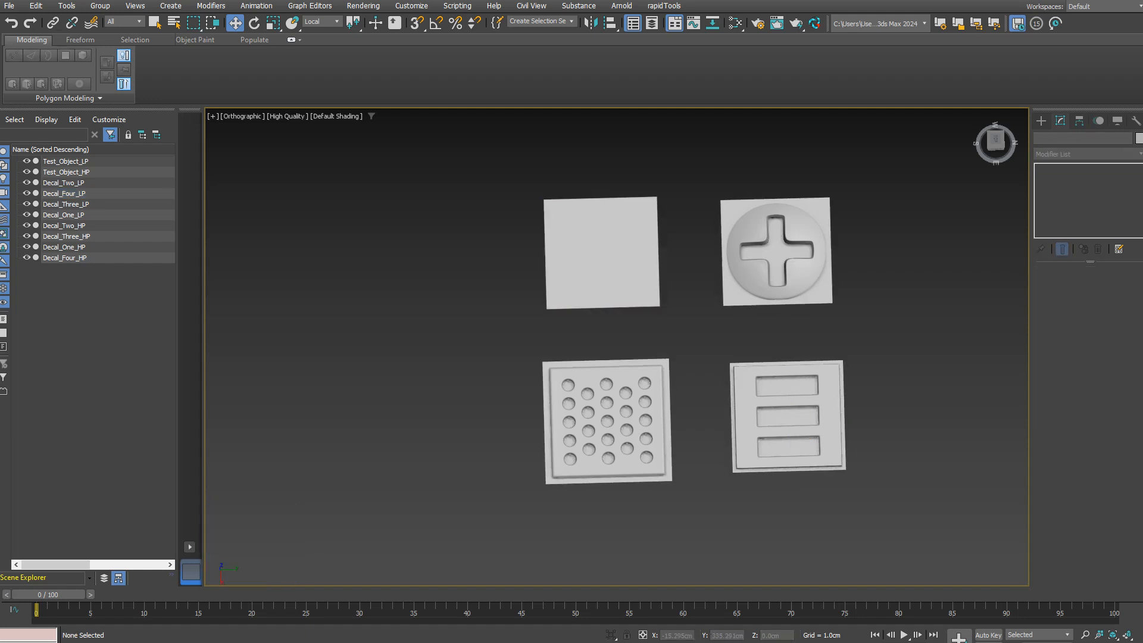
# Add an Unwrap UVW modifier to the four low-poly decal planes and open the UV editor
pyautogui.click(728, 298)
pyautogui.scroll(-3, 658, 356)
pyautogui.keyDown('ctrl'); pyautogui.click(64, 193); pyautogui.keyUp('ctrl')
pyautogui.keyDown('ctrl'); pyautogui.click(65, 204); pyautogui.keyUp('ctrl')
pyautogui.keyDown('ctrl'); pyautogui.click(64, 214); pyautogui.keyUp('ctrl')
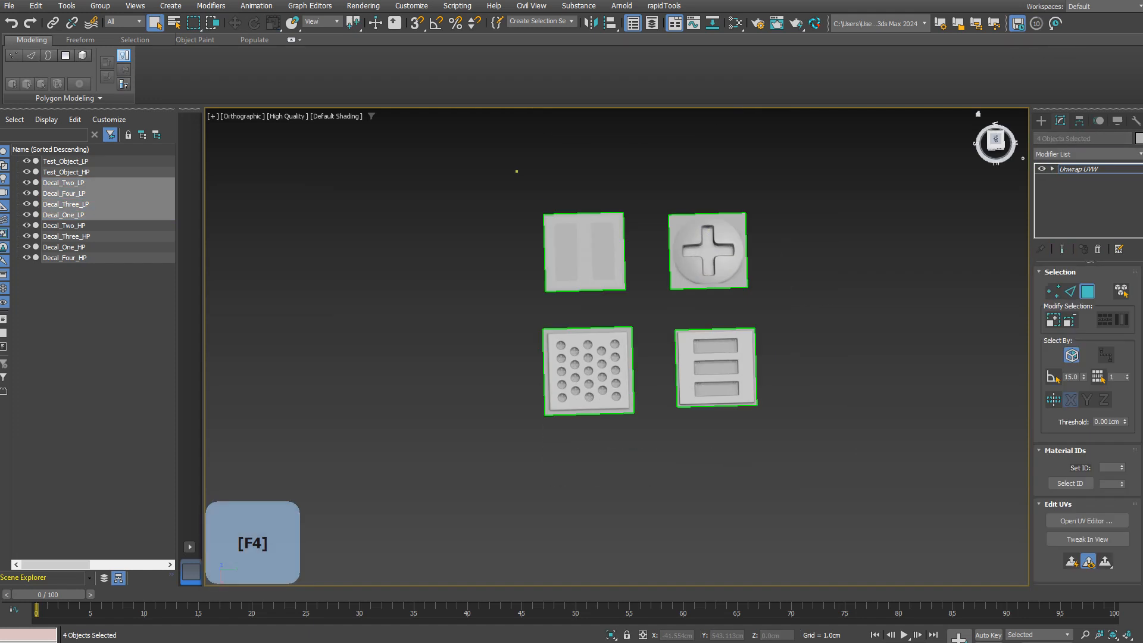
pyautogui.click(1087, 520)
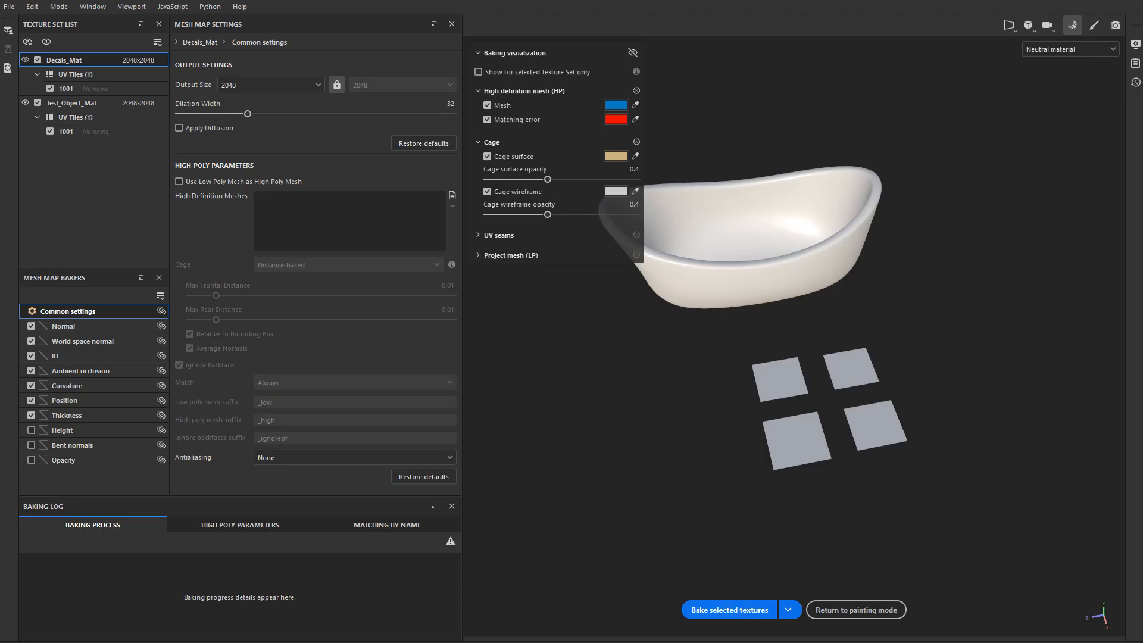
# In Substance 3D Painter, load Decal_YouTube_Test_HP.fbx as the high-definition mesh for baking
pyautogui.click(453, 195)
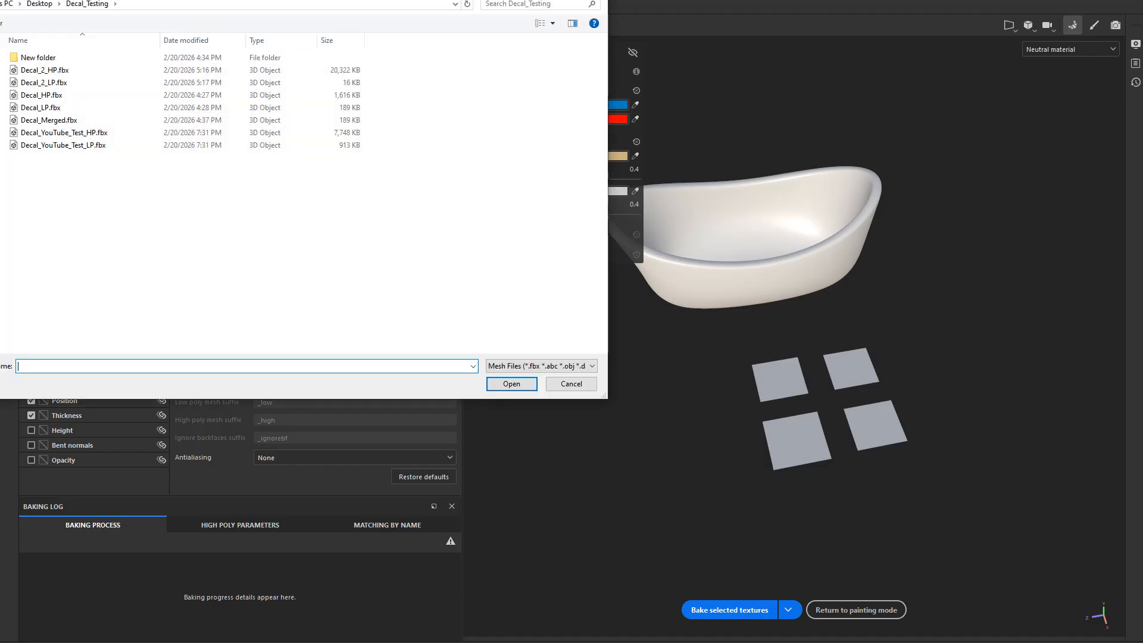
pyautogui.doubleClick(64, 132)
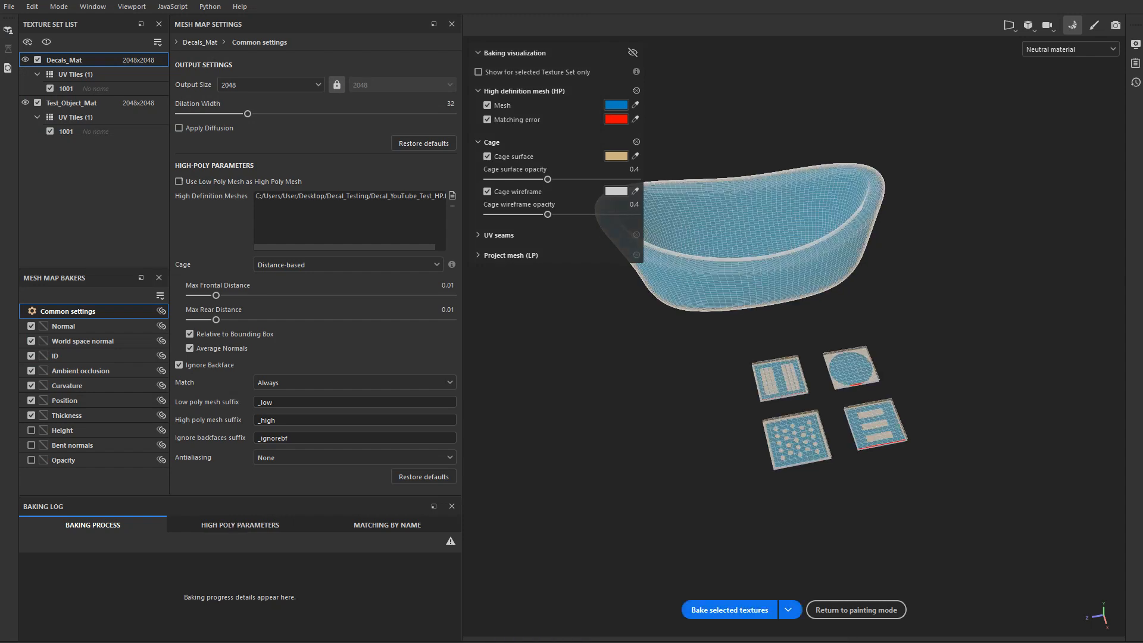
# Set the baking cage's max frontal distance to 0.0092 and max rear distance to 0.0402
pyautogui.scroll(10, 858, 381)
pyautogui.keyDown('alt'); pyautogui.moveTo(857, 380); pyautogui.dragTo(855, 417); pyautogui.keyUp('alt')
pyautogui.moveTo(216, 295); pyautogui.dragTo(215, 296)
pyautogui.scroll(-5, 774, 333)
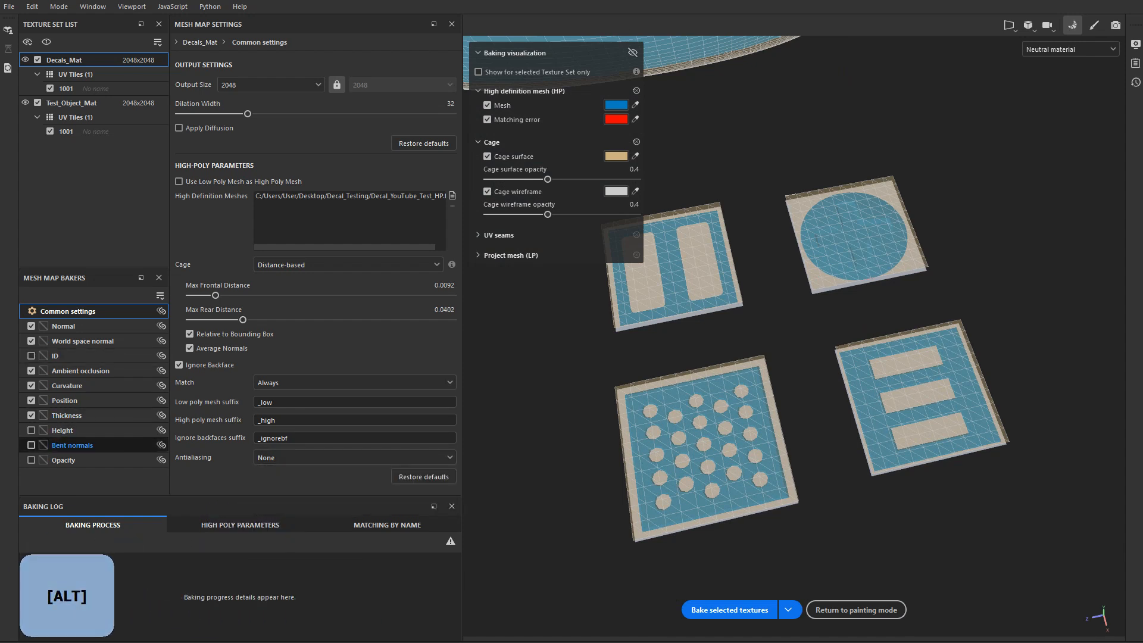
# Enable the Opacity map for Decals_Mat and disable the ID map for Test_Object_Mat
pyautogui.click(31, 460)
pyautogui.click(71, 103)
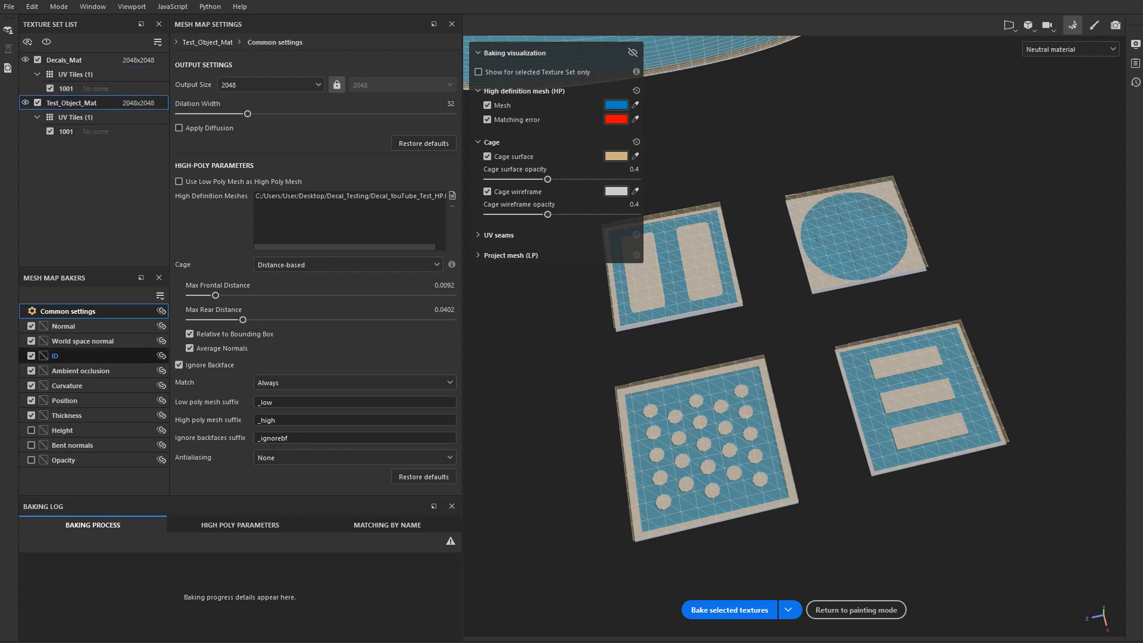
# Set the bake's dilation width to 128 and its antialiasing to Supersampling 16x
pyautogui.click(89, 103)
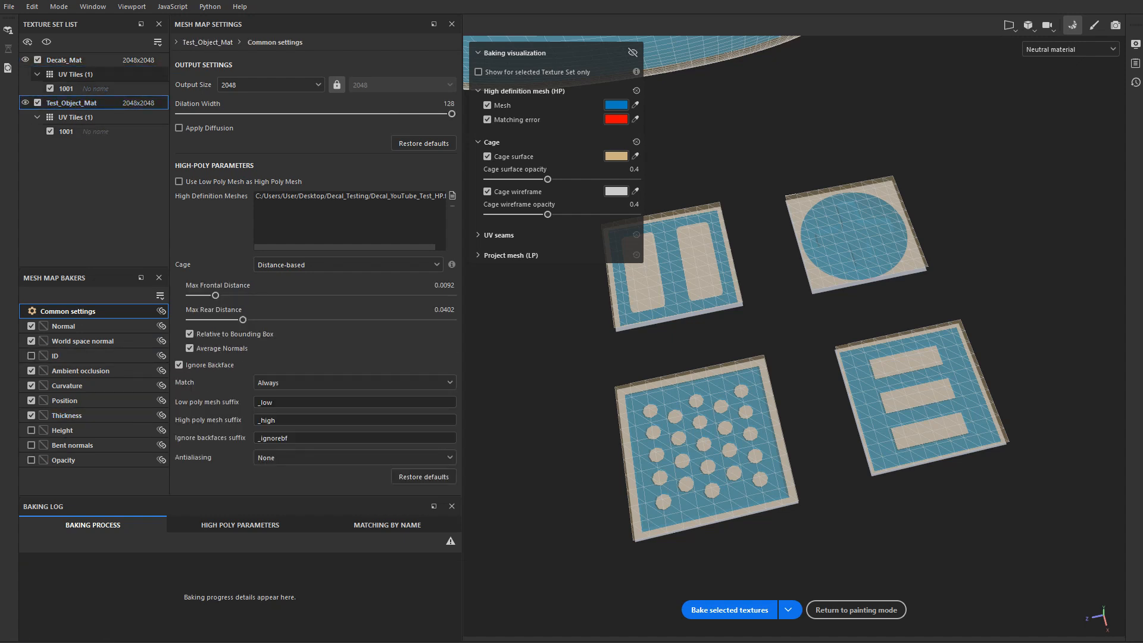
pyautogui.click(354, 457)
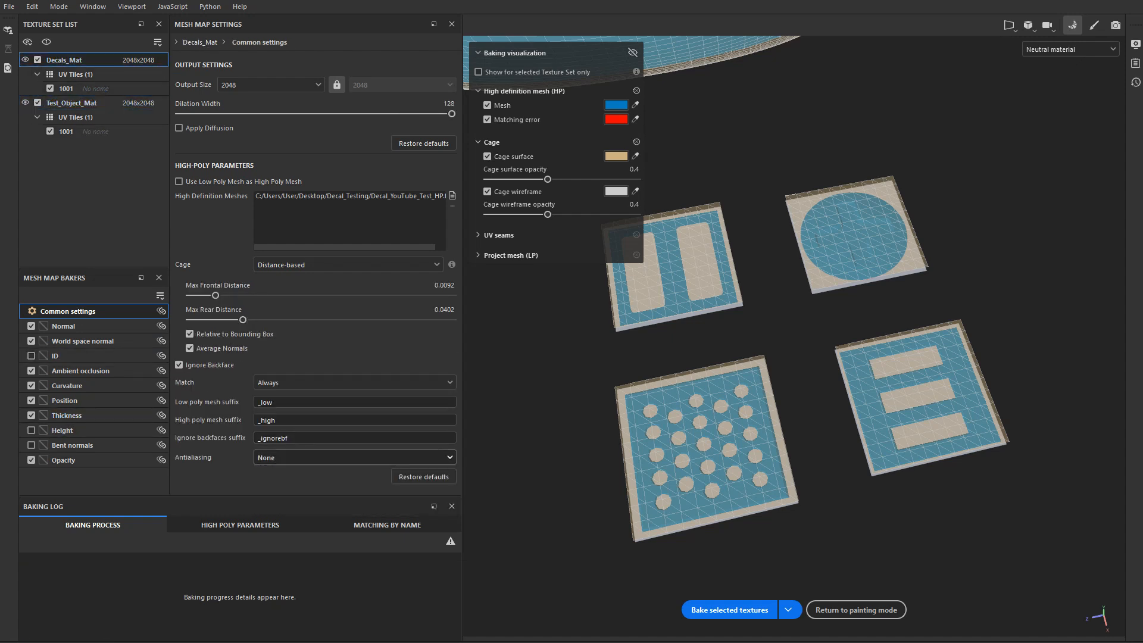
pyautogui.click(286, 497)
# Go through the ambient occlusion to thickness bake settings, using 256 secondary rays for thickness, and bake the selected textures
pyautogui.click(80, 371)
pyautogui.click(67, 385)
pyautogui.click(64, 400)
pyautogui.click(66, 414)
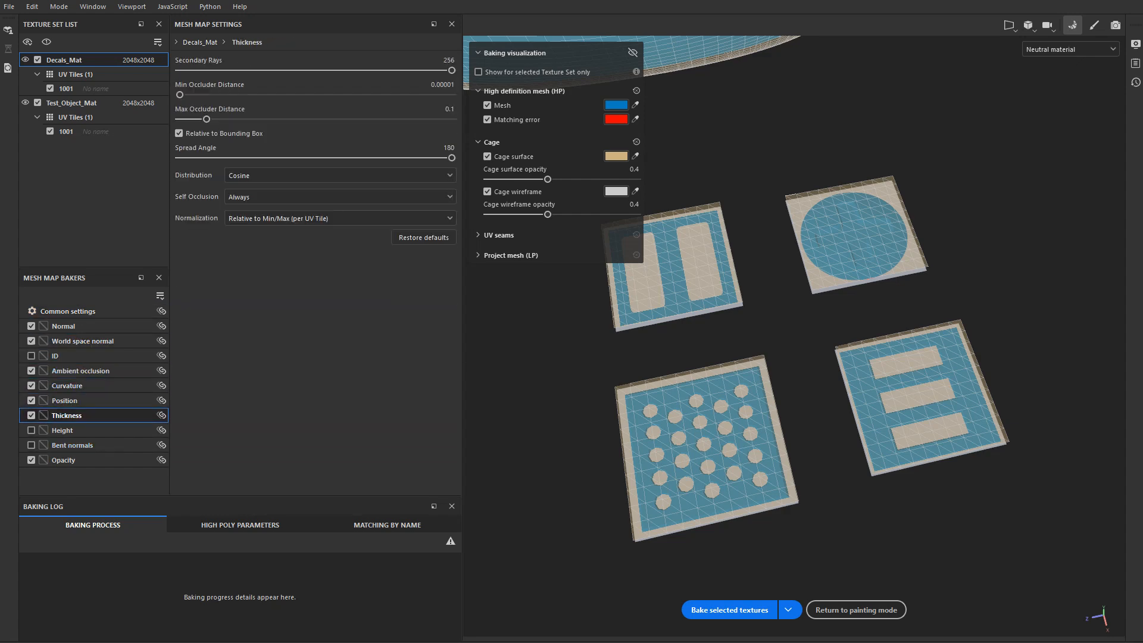
pyautogui.click(729, 610)
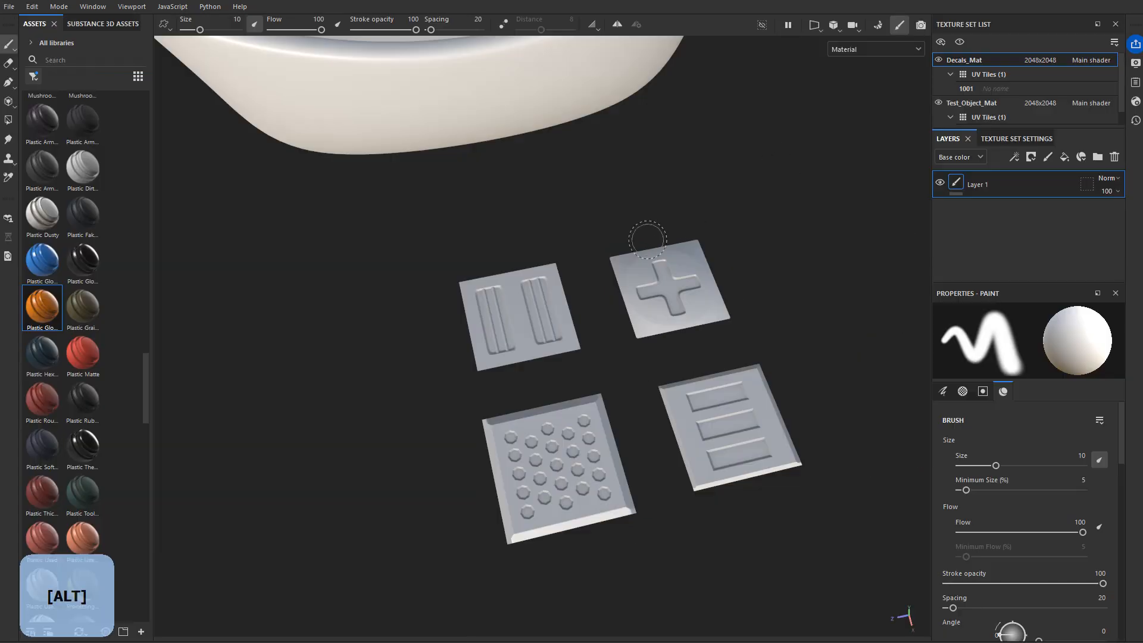
# Set the main shader to pbr-metal-rough-with-alpha-test
pyautogui.keyDown('alt'); pyautogui.moveTo(590, 309); pyautogui.dragTo(567, 272, button='right'); pyautogui.keyUp('alt')
pyautogui.moveTo(568, 272)
pyautogui.keyDown('alt'); pyautogui.mouseDown()
pyautogui.moveTo(566, 410)
pyautogui.moveTo(567, 276)
pyautogui.mouseUp(); pyautogui.keyUp('alt')
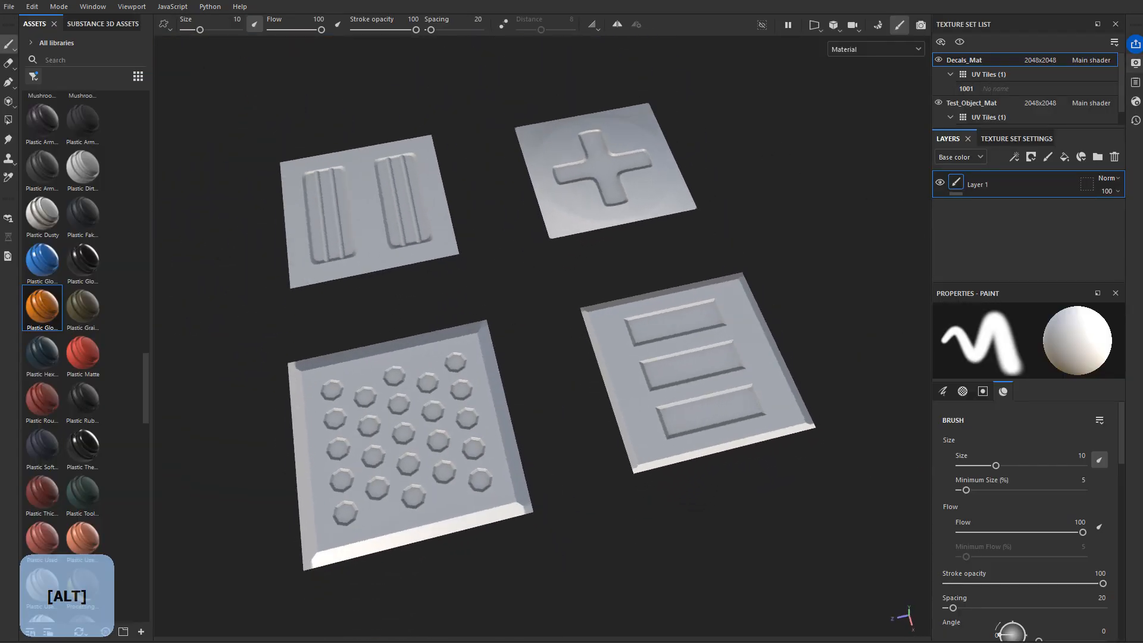
pyautogui.click(1136, 63)
pyautogui.click(1136, 63)
pyautogui.click(1136, 102)
pyautogui.click(994, 137)
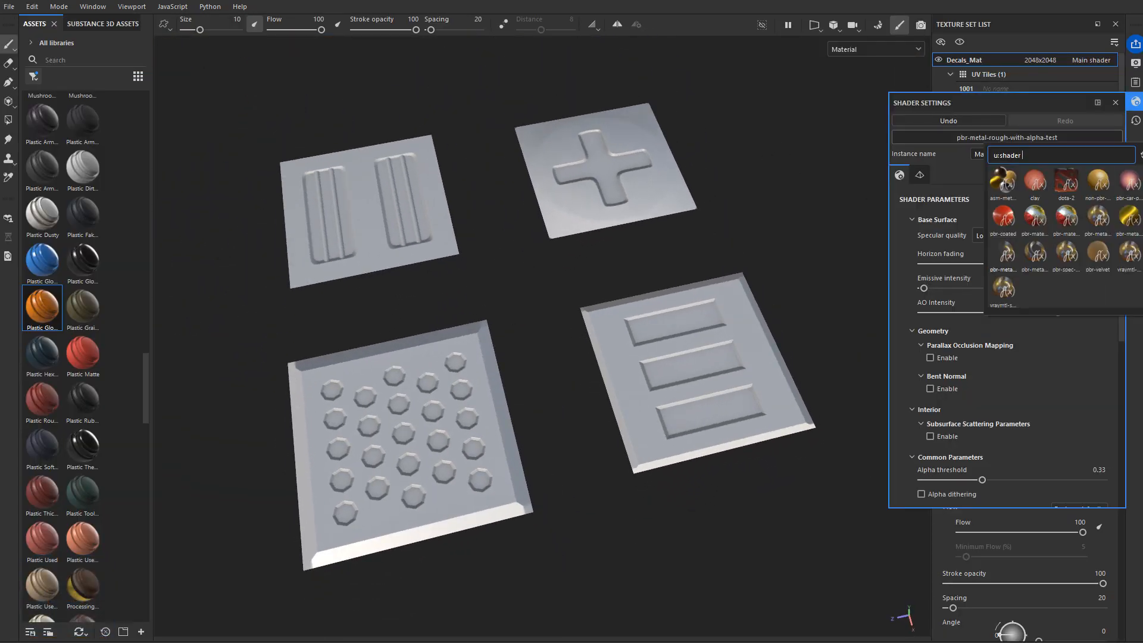
pyautogui.click(1003, 253)
pyautogui.click(1115, 102)
# Add a fill layer above Layer 1 in Decals_Mat to drive the decals' opacity
pyautogui.click(1001, 138)
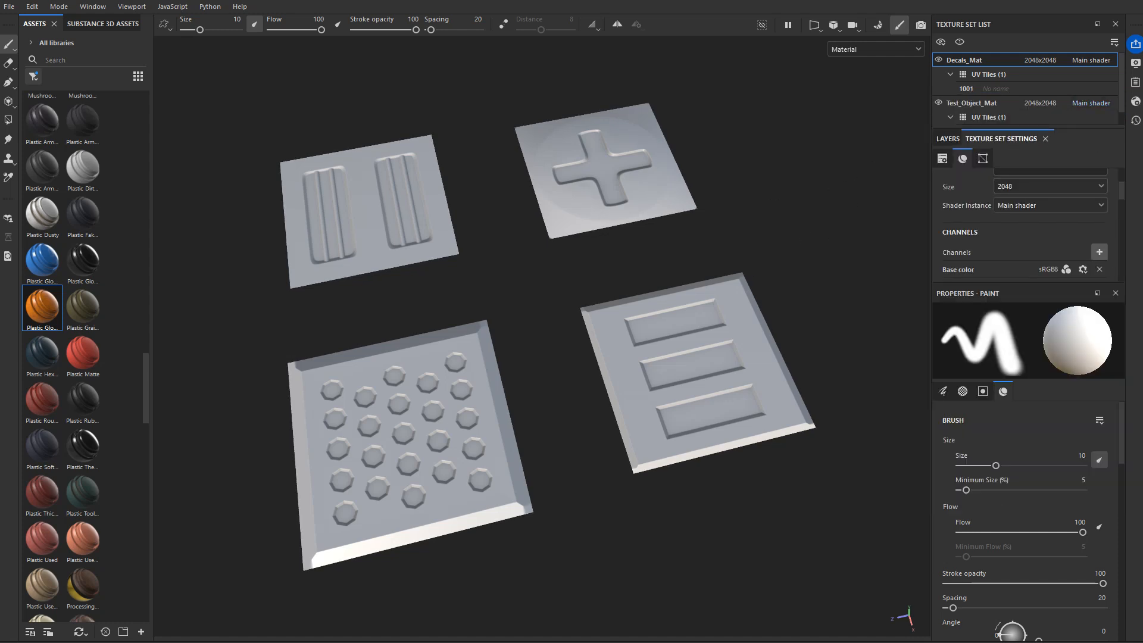
pyautogui.click(947, 139)
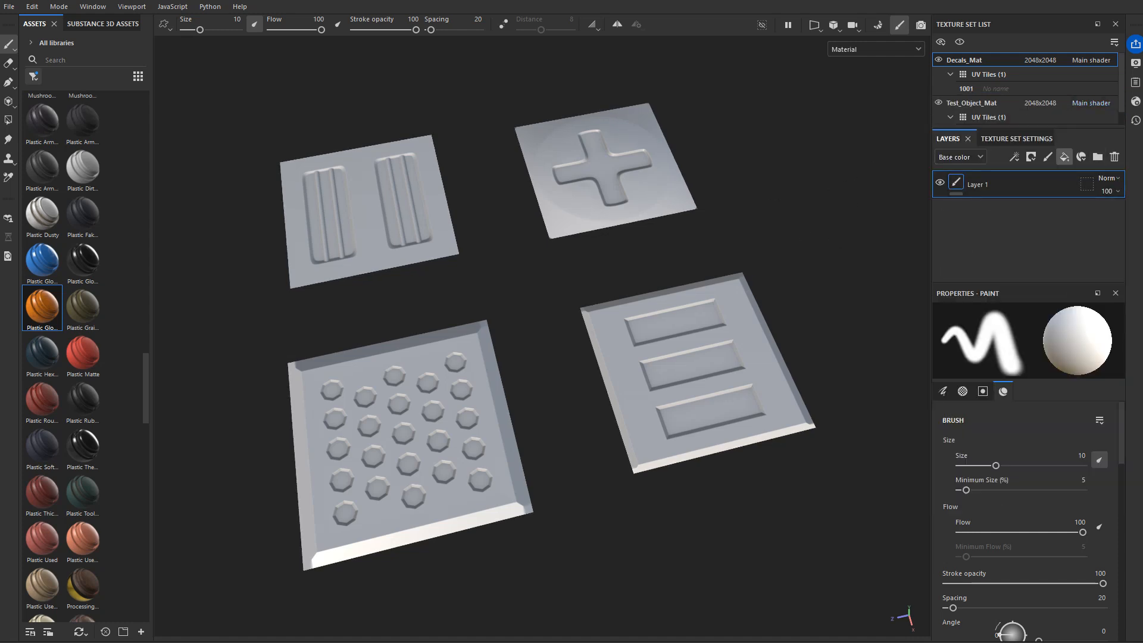
pyautogui.click(1064, 157)
pyautogui.scroll(-3, 1025, 518)
pyautogui.click(1025, 519)
pyautogui.click(1000, 615)
pyautogui.keyDown('alt'); pyautogui.moveTo(655, 381); pyautogui.dragTo(696, 394, button='middle'); pyautogui.keyUp('alt')
pyautogui.keyDown('alt'); pyautogui.moveTo(697, 394); pyautogui.dragTo(642, 394, button='right'); pyautogui.keyUp('alt')
pyautogui.keyDown('alt'); pyautogui.moveTo(642, 394); pyautogui.dragTo(640, 410); pyautogui.keyUp('alt')
pyautogui.moveTo(613, 458)
pyautogui.keyDown('alt'); pyautogui.mouseDown(button='right')
pyautogui.moveTo(739, 458)
pyautogui.moveTo(628, 458)
pyautogui.mouseUp(button='right'); pyautogui.keyUp('alt')
pyautogui.keyDown('alt'); pyautogui.moveTo(628, 458); pyautogui.dragTo(494, 552, button='middle'); pyautogui.keyUp('alt')
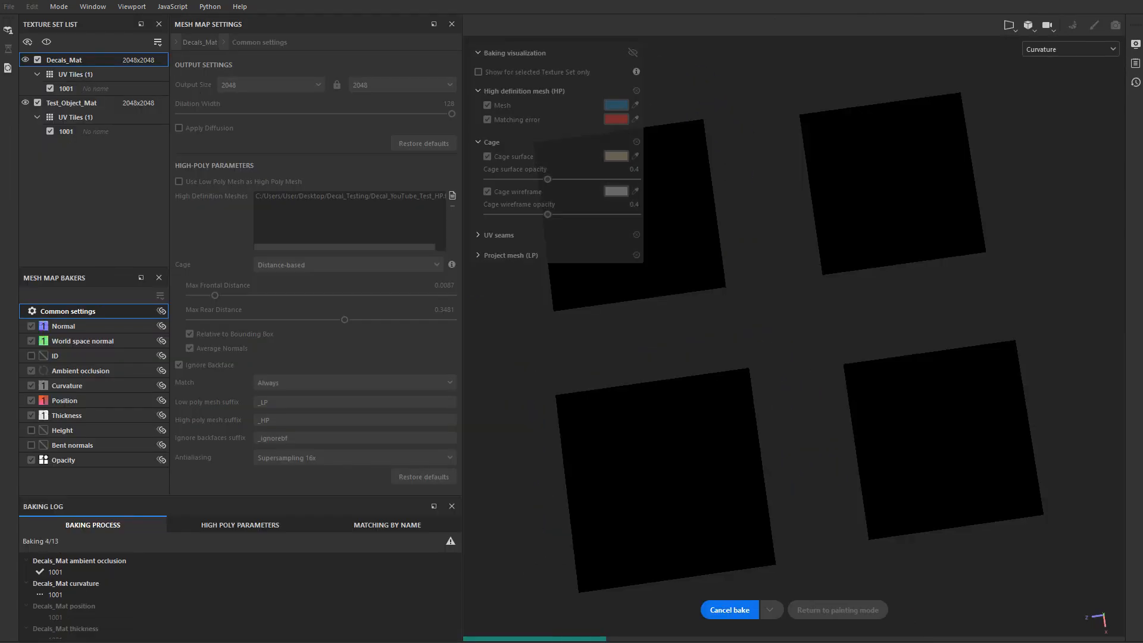
# Remove the selected material layer from the Decals_Mat layer stack
pyautogui.press('Delete')
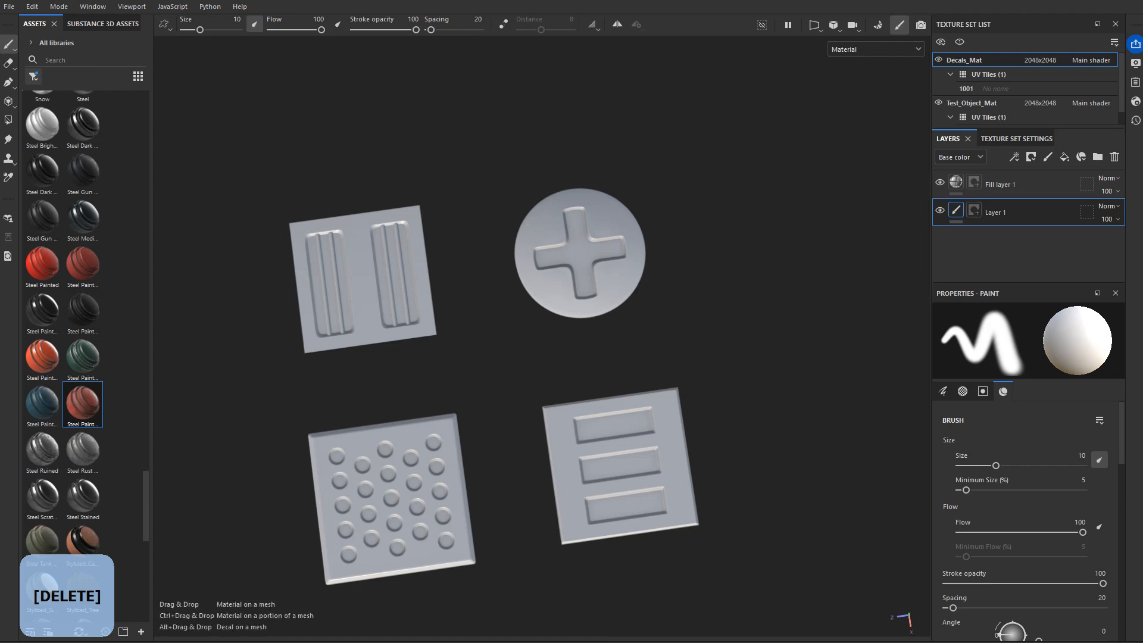
# Add the Steel Painted Worn smart material to the Decals_Mat layer stack, directly below the opacity fill layer
pyautogui.moveTo(83, 404); pyautogui.dragTo(1011, 199)
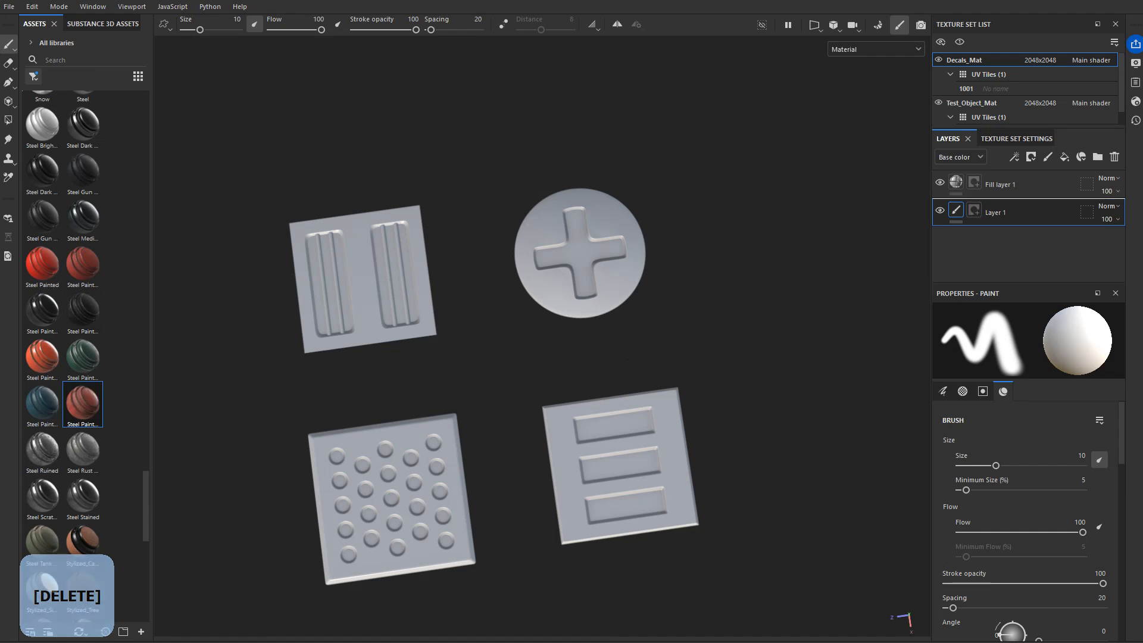
pyautogui.scroll(-3, 1012, 259)
pyautogui.scroll(3, 1011, 233)
pyautogui.click(1012, 186)
pyautogui.press('Delete')
# Add a fill layer above Steel Painted Worn and mask it with the Sand Cavities smart mask, found by searching "cav"
pyautogui.write('cav')
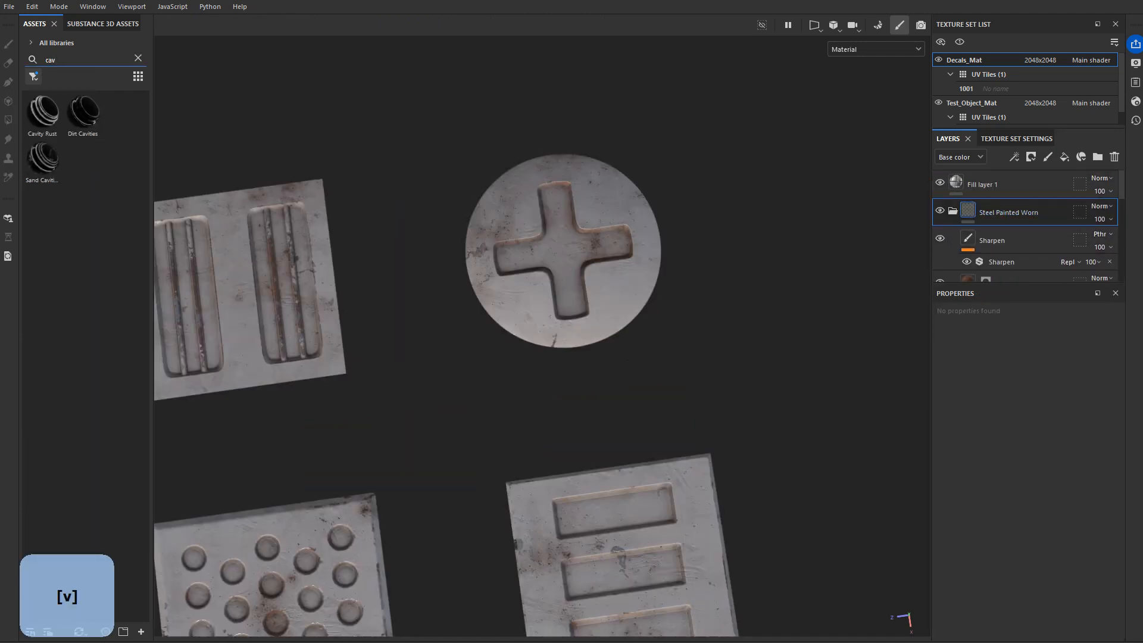
pyautogui.click(1064, 157)
pyautogui.moveTo(42, 159); pyautogui.dragTo(1000, 212)
# Limit the masked fill layer to color and roughness, with base color 554040 and roughness 0.8367, to darken the decals' cavities
pyautogui.click(956, 210)
pyautogui.click(1094, 493)
pyautogui.scroll(-3, 1094, 493)
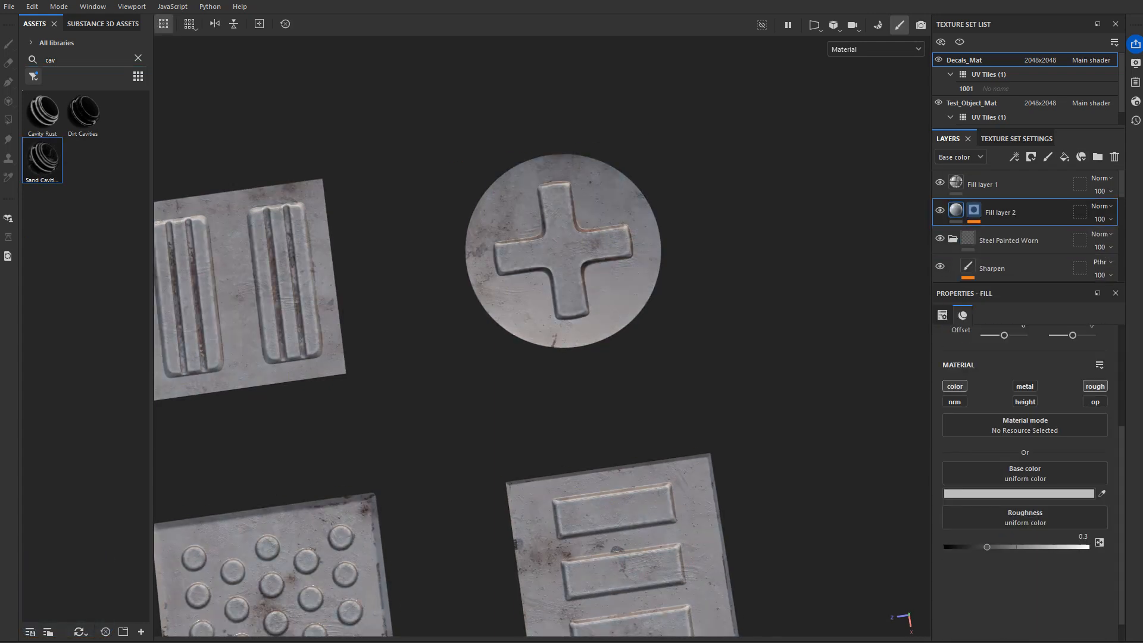
pyautogui.click(1019, 494)
pyautogui.click(948, 399)
pyautogui.keyDown('alt'); pyautogui.moveTo(619, 267); pyautogui.dragTo(536, 267, button='right'); pyautogui.keyUp('alt')
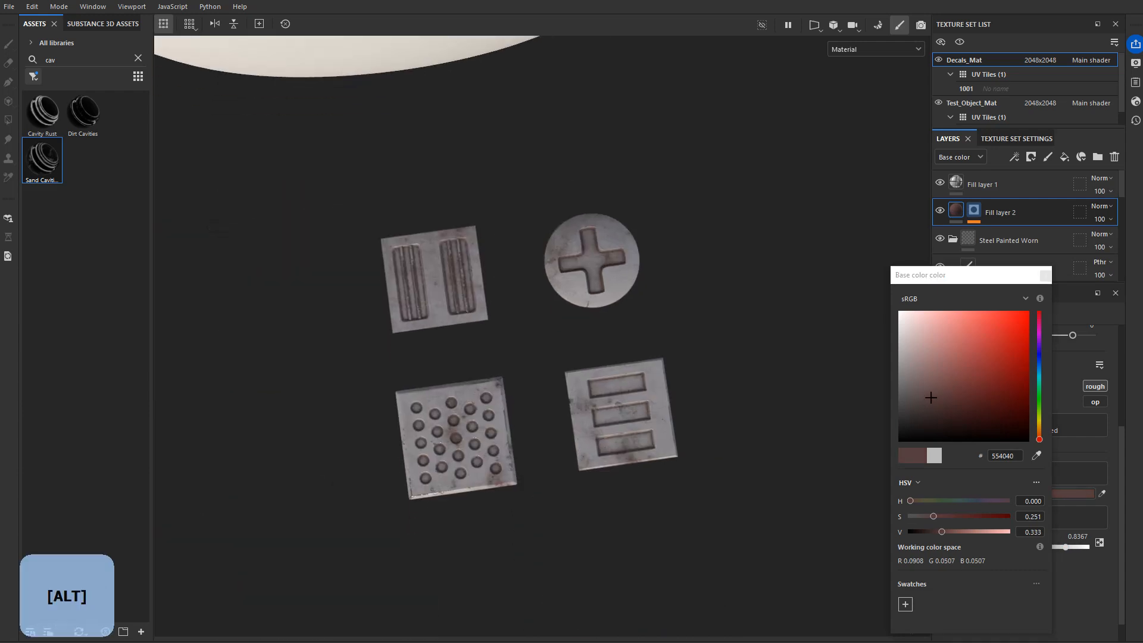
pyautogui.click(1039, 435)
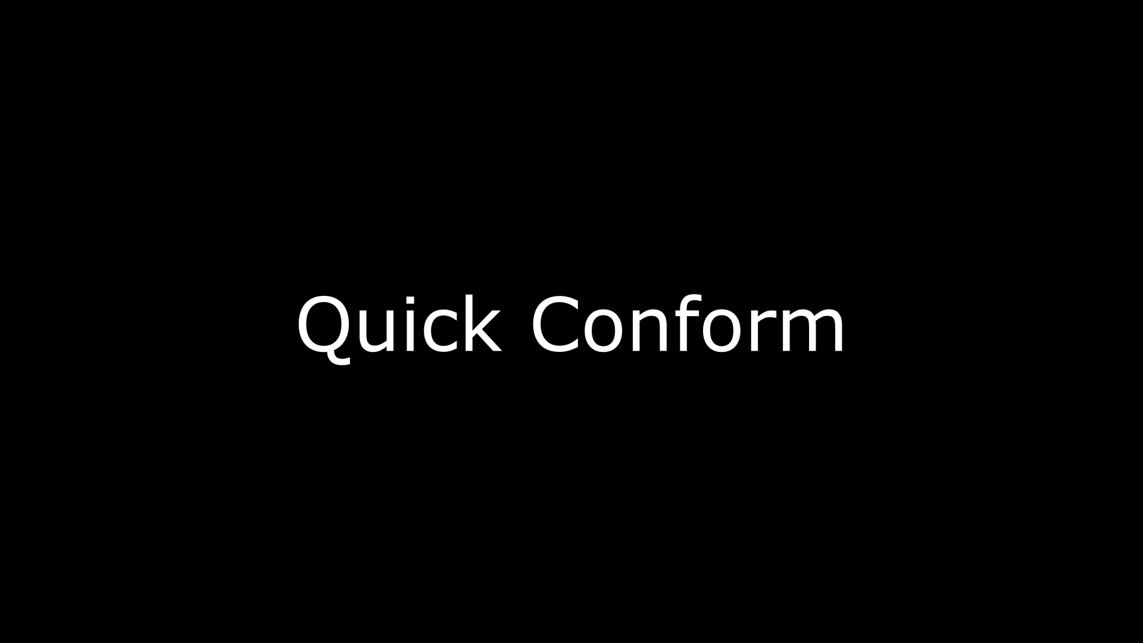
# In 3ds Max, align the decal plane Decal_Two_LP001 to Test_Object_LP, and move and rotate it to face the tub's inner wall
pyautogui.press('Delete')
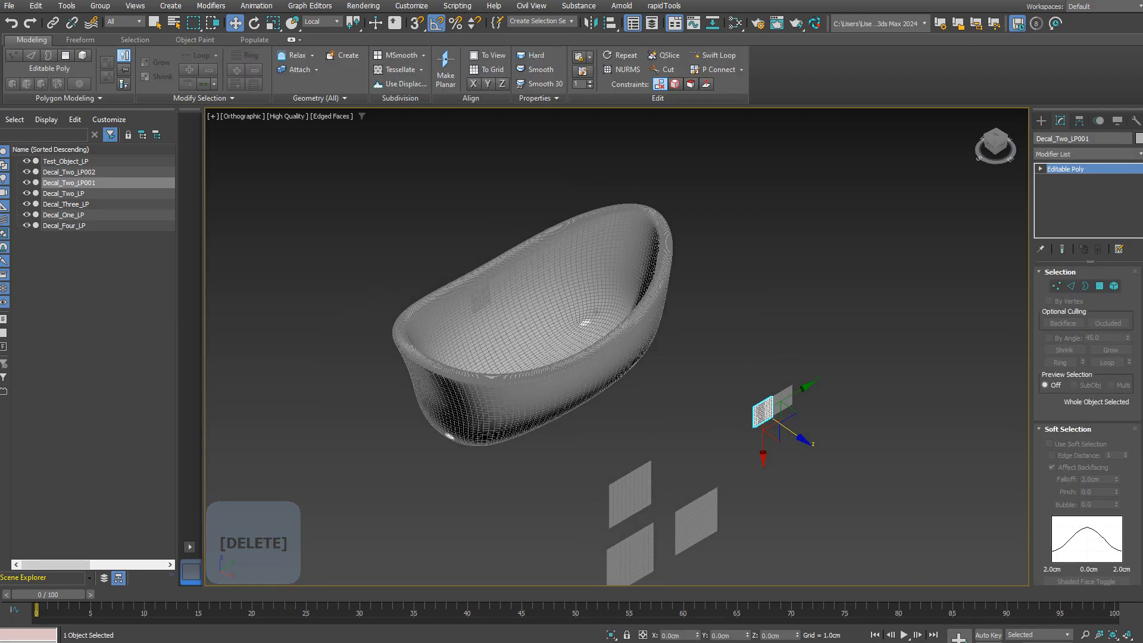
pyautogui.moveTo(760, 408); pyautogui.dragTo(548, 260)
pyautogui.scroll(5, 563, 256)
pyautogui.hotkey('alt', 'a')
pyautogui.click(673, 297)
pyautogui.click(895, 442)
pyautogui.moveTo(552, 383); pyautogui.dragTo(529, 268)
pyautogui.press('e')
pyautogui.scroll(3, 530, 268)
# Select all vertices of Decal_Two_LP001 and conform them to the tub's inner wall with rapidRTConform
pyautogui.press('1')
pyautogui.hotkey('ctrl', 'a')
pyautogui.click(663, 6)
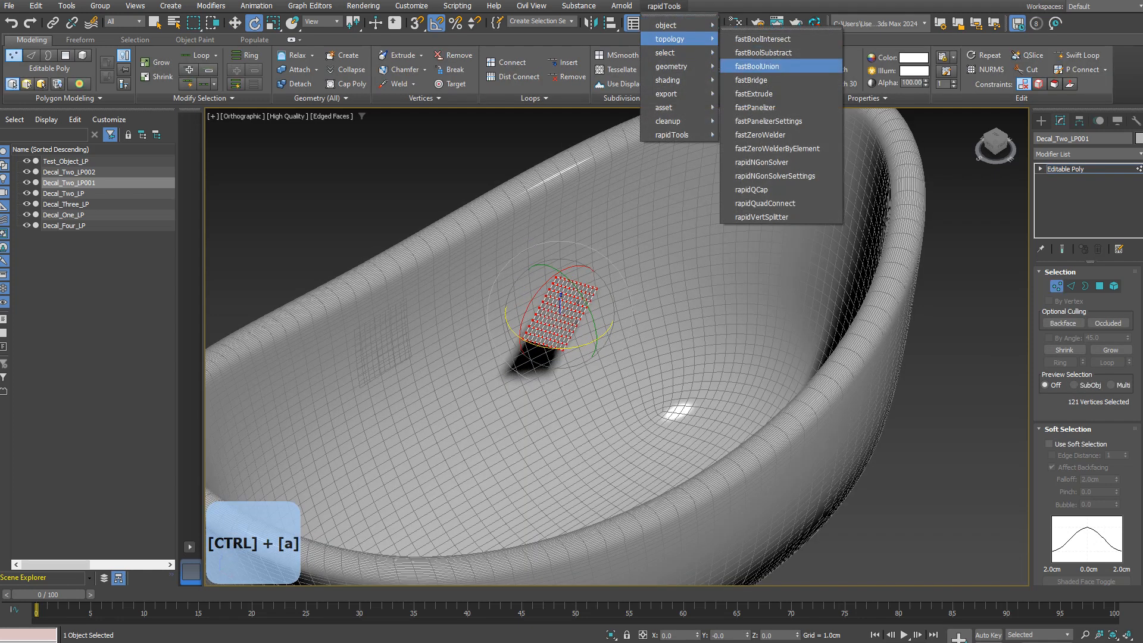
pyautogui.moveTo(671, 66)
pyautogui.click(761, 80)
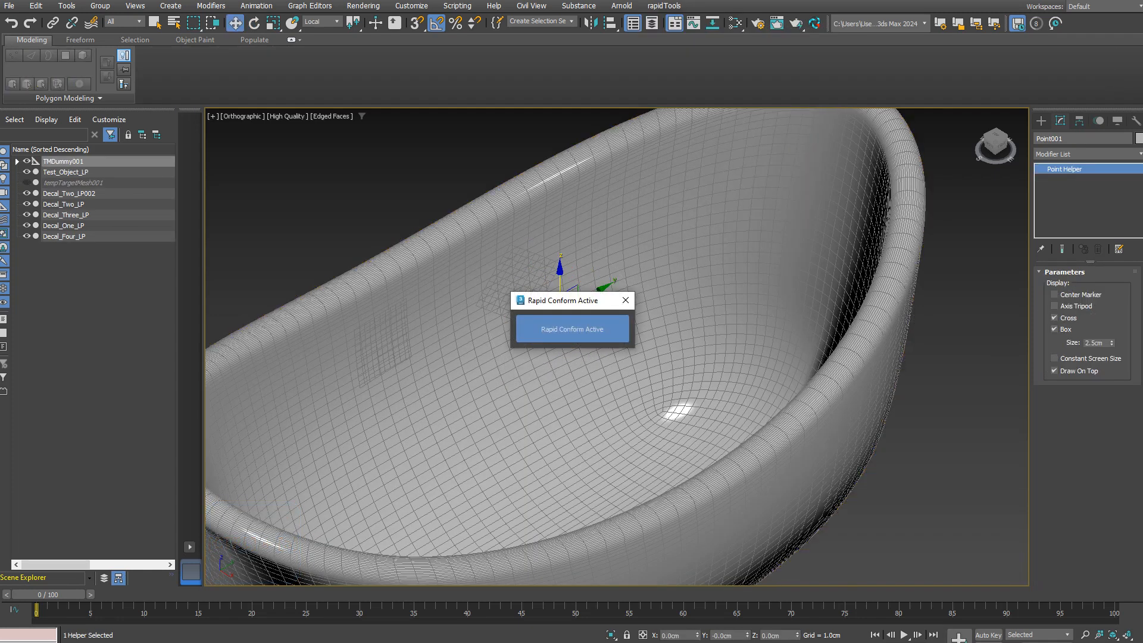
pyautogui.click(625, 300)
pyautogui.scroll(-3, 469, 189)
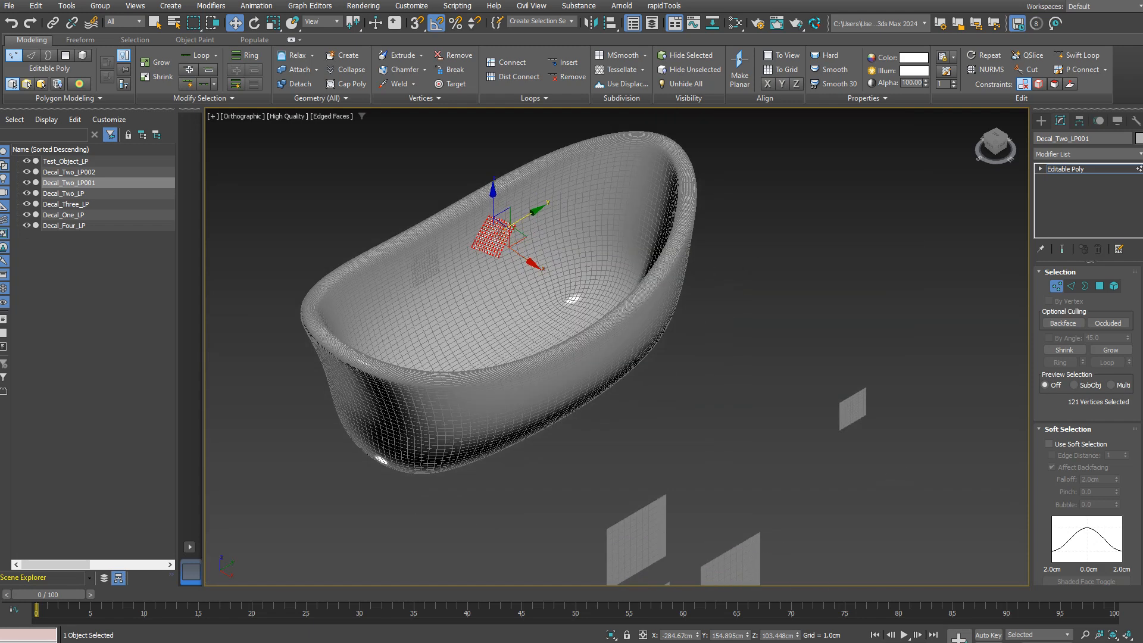
pyautogui.click(1040, 121)
# Align Decal_Two_LP002 to the tub center to center on X, Y and Z, and tilt it toward the inner surface
pyautogui.click(854, 409)
pyautogui.click(632, 310)
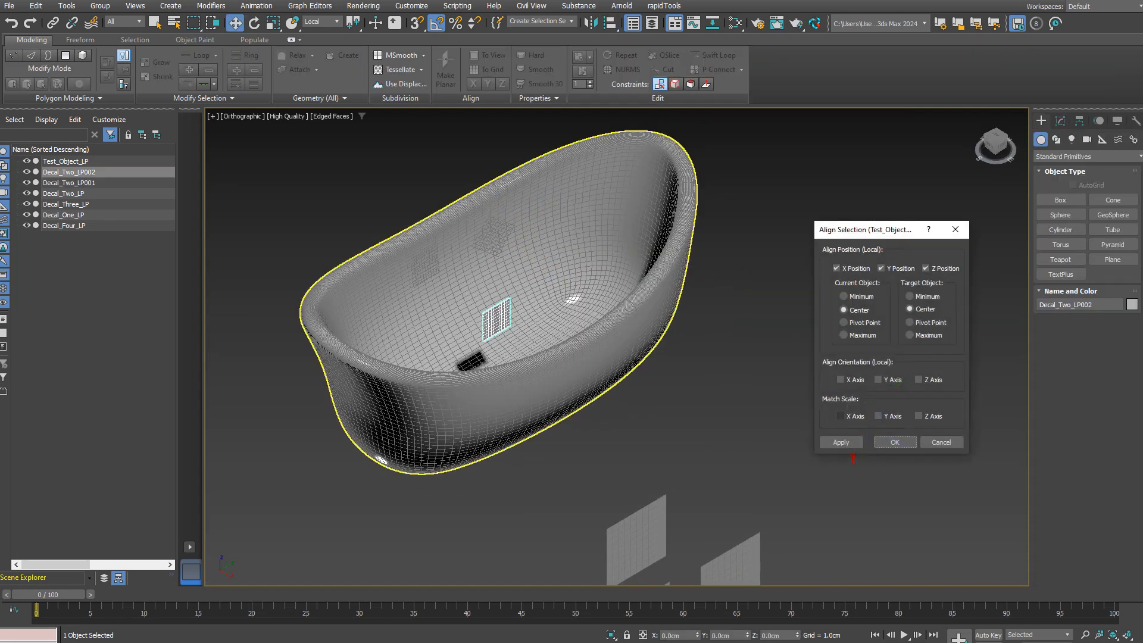
pyautogui.click(895, 443)
pyautogui.scroll(3, 504, 324)
pyautogui.press('e')
pyautogui.moveTo(476, 282); pyautogui.dragTo(493, 266)
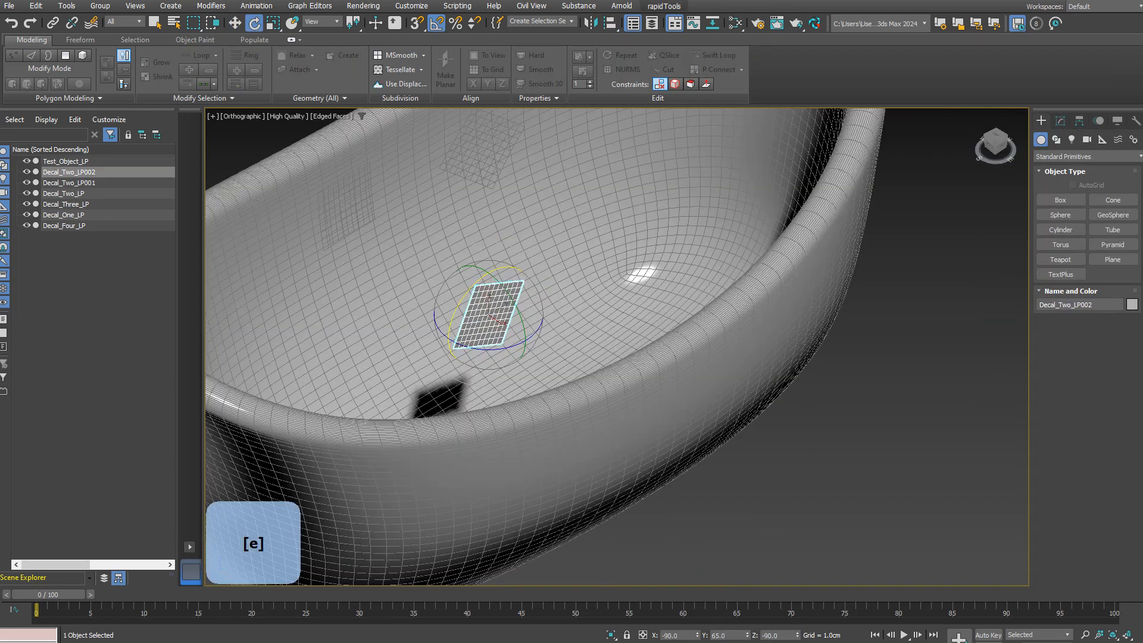
# Select all vertices of Decal_Two_LP002 and conform them to the tub's inner surface with rapidRTConform
pyautogui.click(1060, 121)
pyautogui.press('1')
pyautogui.click(663, 6)
pyautogui.moveTo(675, 66)
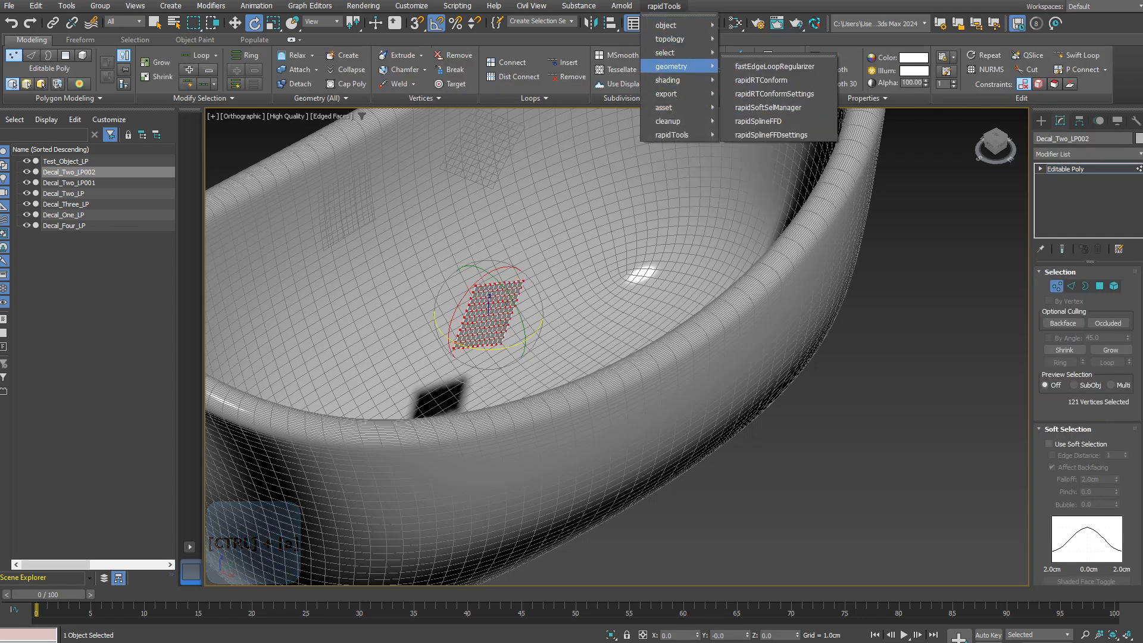
pyautogui.click(773, 93)
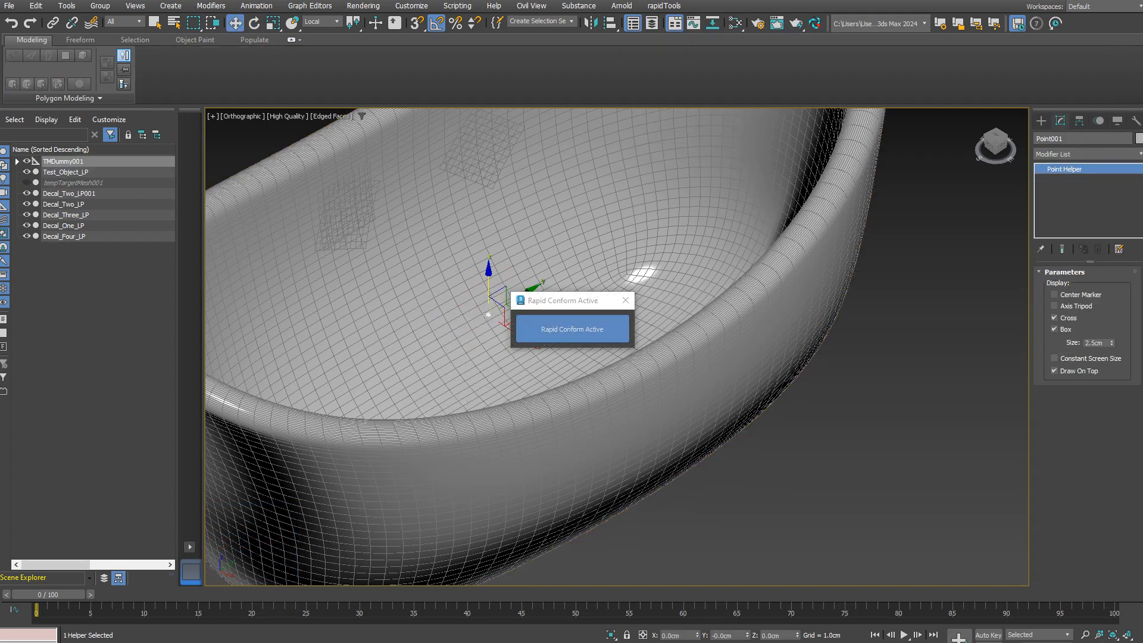
pyautogui.click(561, 329)
pyautogui.scroll(-2, 506, 271)
pyautogui.scroll(4, 366, 262)
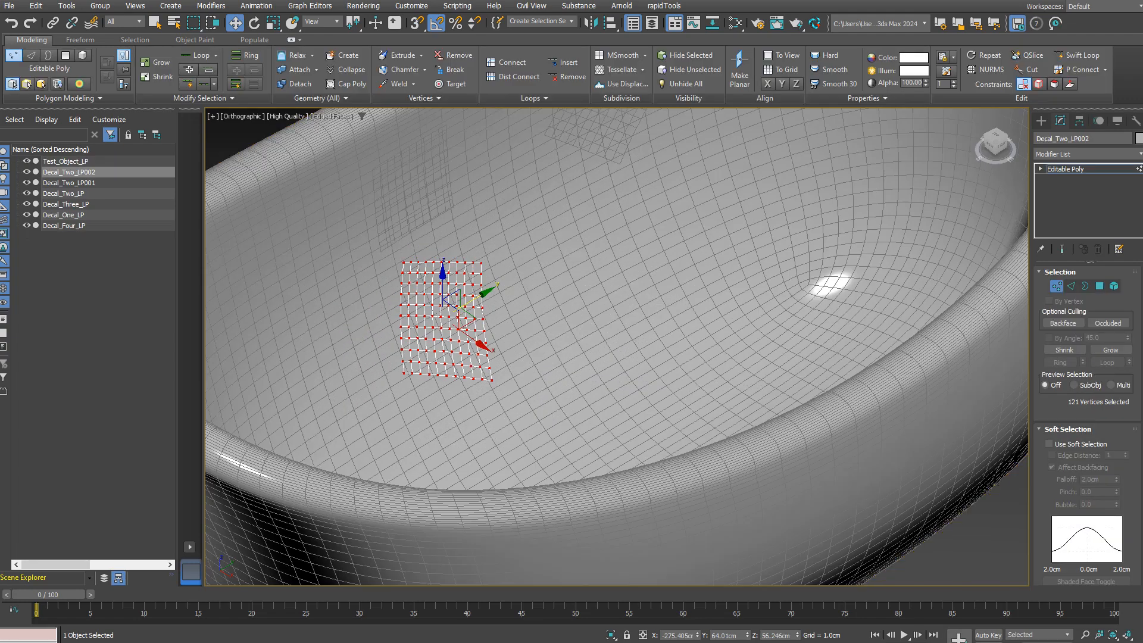
pyautogui.keyDown('alt'); pyautogui.moveTo(366, 262); pyautogui.dragTo(435, 253, button='middle'); pyautogui.keyUp('alt')
pyautogui.click(1041, 121)
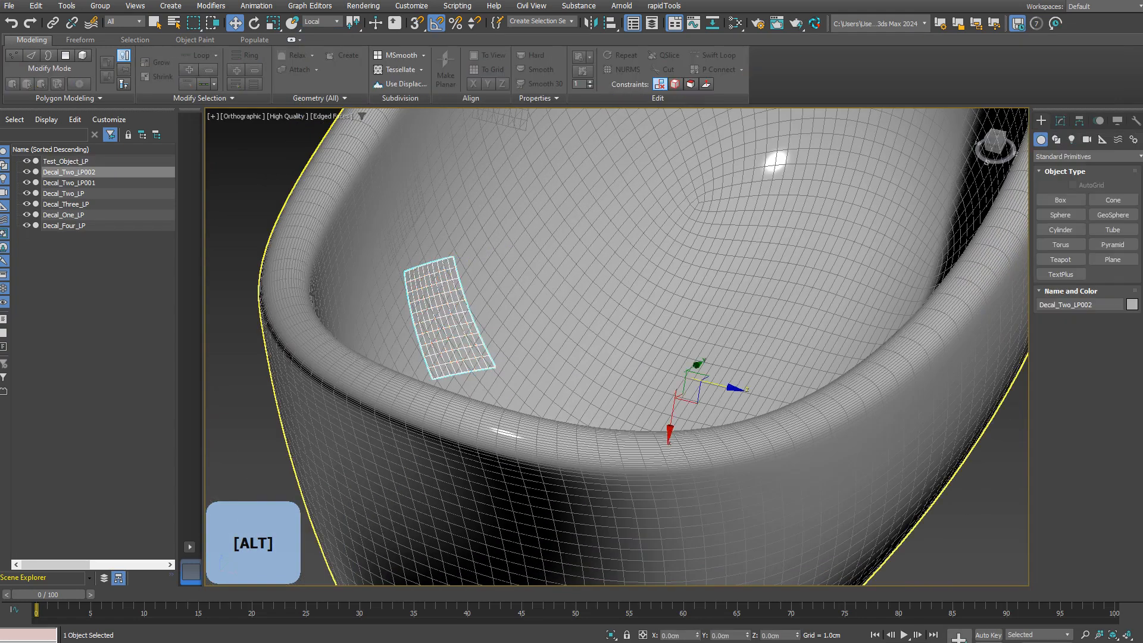
# Center the pivot of Decal_Two_LP002 on the plane and shift the plane about 0.7 cm along its local Z axis off the tub
pyautogui.click(1079, 121)
pyautogui.click(1087, 204)
pyautogui.click(1087, 204)
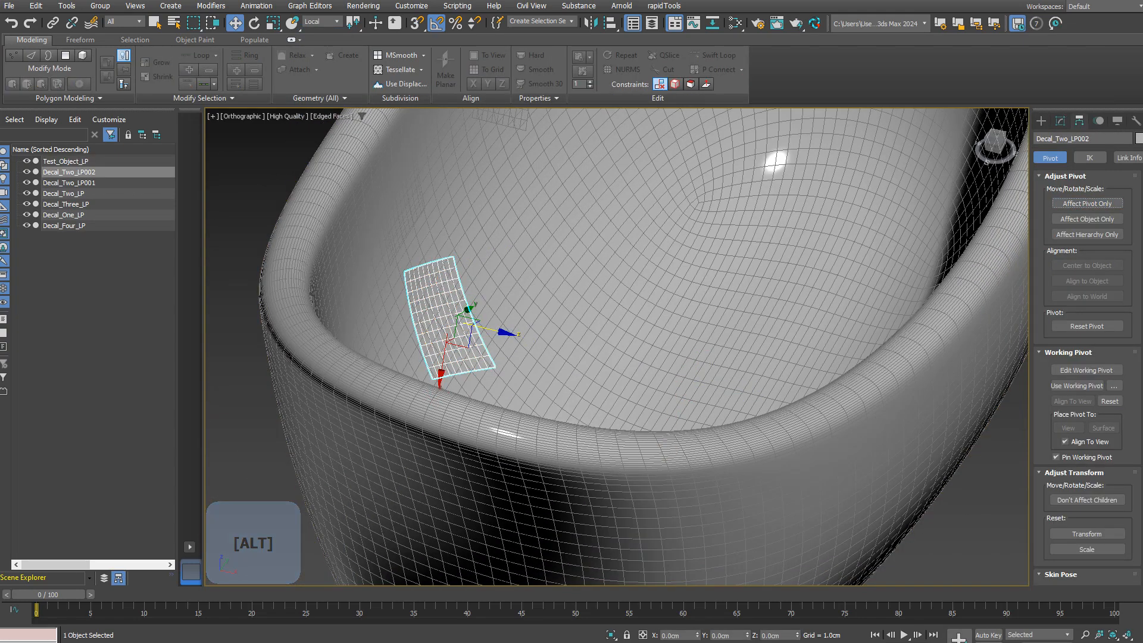
pyautogui.keyDown('alt'); pyautogui.moveTo(487, 319); pyautogui.dragTo(506, 319, button='middle'); pyautogui.keyUp('alt')
pyautogui.scroll(4, 486, 319)
pyautogui.moveTo(471, 328); pyautogui.dragTo(476, 329)
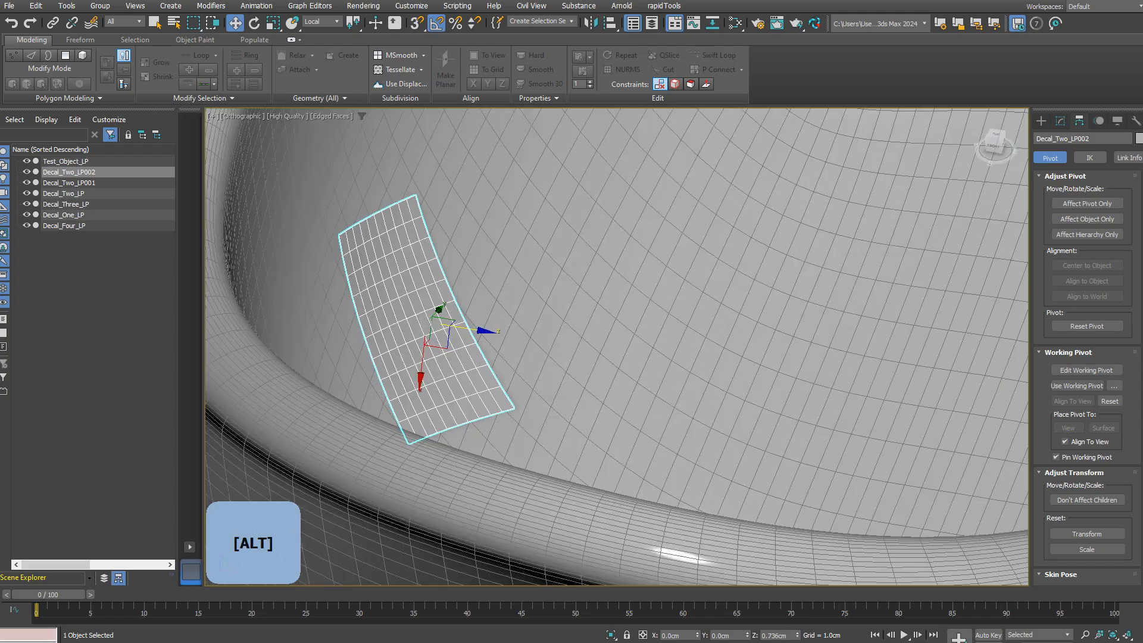
# Offset the conformed Decal_Two_LP001 slightly along its local Z axis so it sits just off the tub's inner wall
pyautogui.scroll(-5, 488, 328)
pyautogui.moveTo(488, 329); pyautogui.dragTo(488, 464, button='middle')
pyautogui.click(552, 220)
pyautogui.click(552, 220)
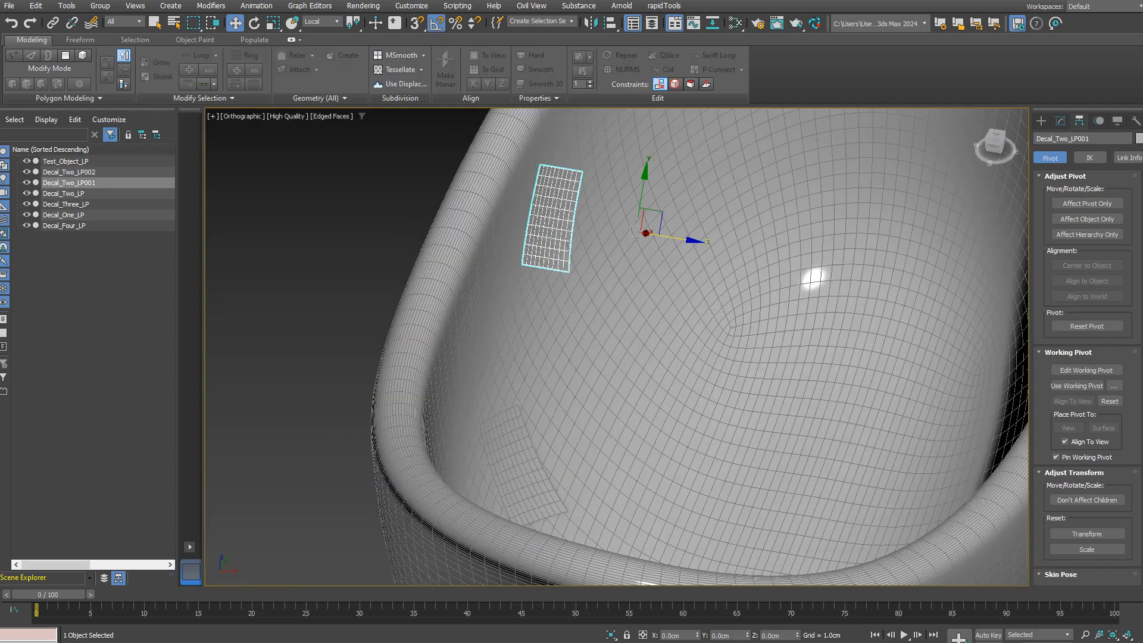
pyautogui.moveTo(673, 238); pyautogui.dragTo(675, 238)
pyautogui.keyDown('alt'); pyautogui.moveTo(512, 357); pyautogui.dragTo(488, 405, button='middle'); pyautogui.keyUp('alt')
pyautogui.scroll(5, 488, 405)
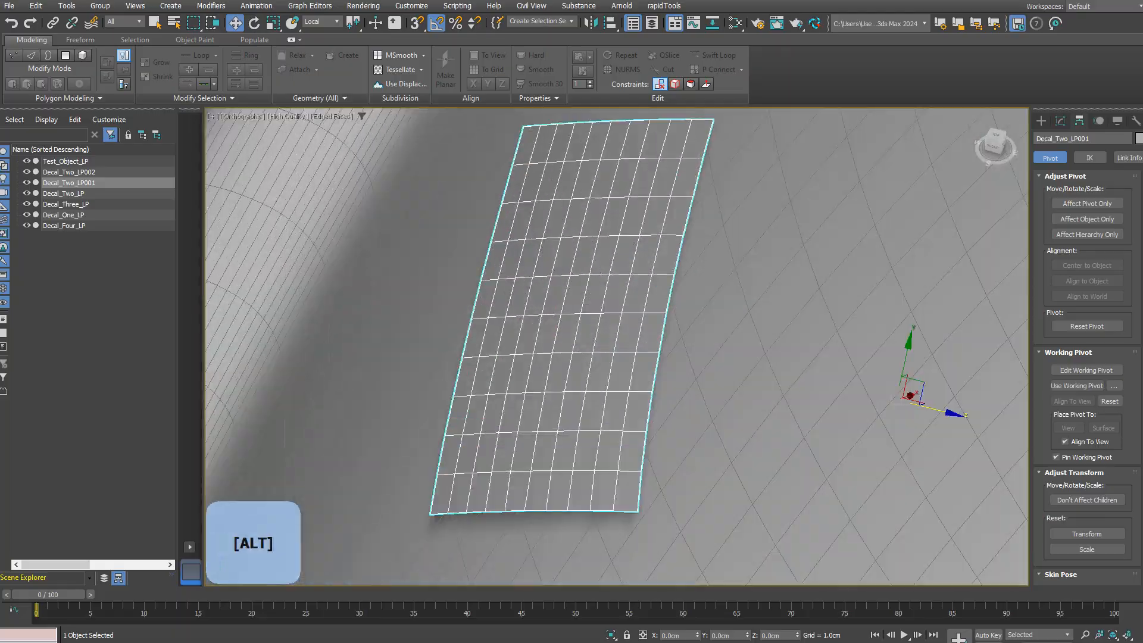
pyautogui.scroll(-5, 476, 464)
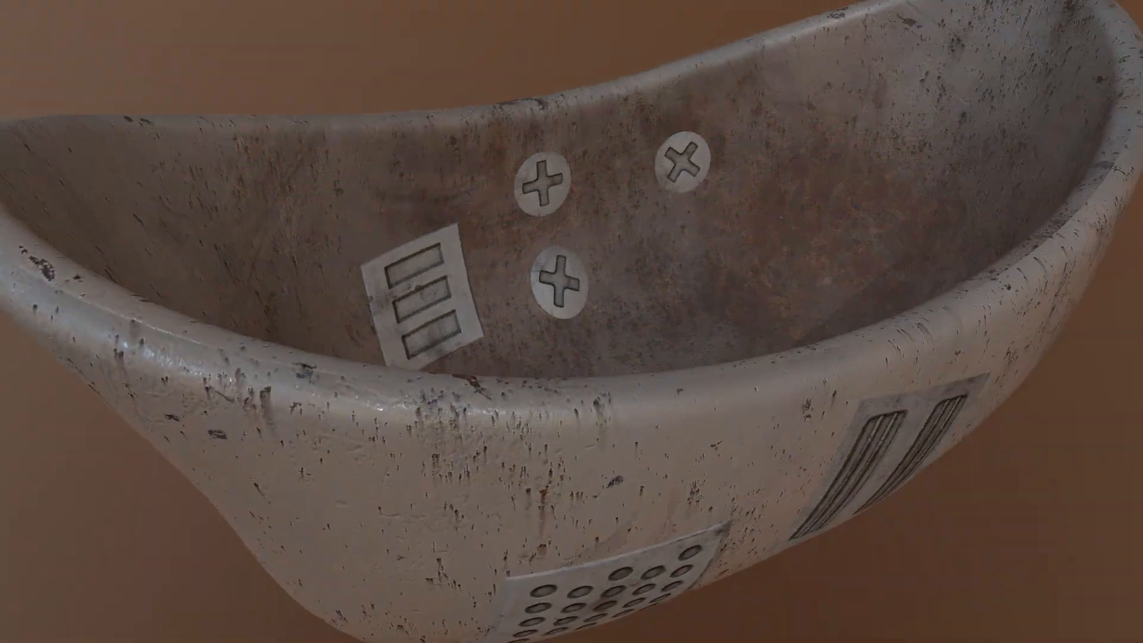